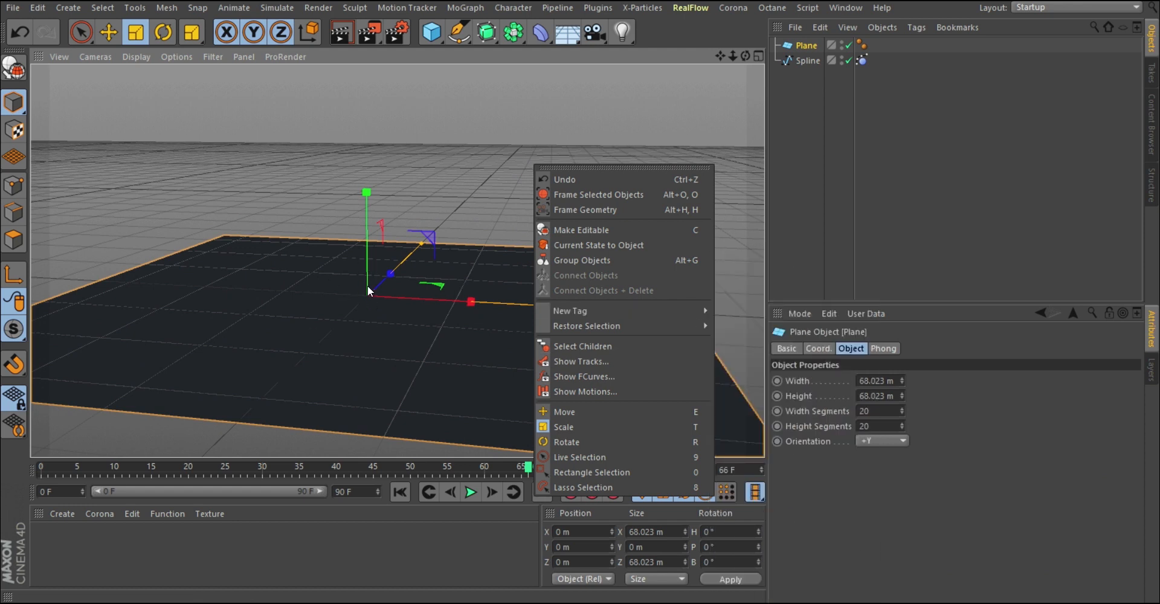
- Add a Hair Collider tag to the plane
mouse_move(648, 310)
mouse_move(595, 310)
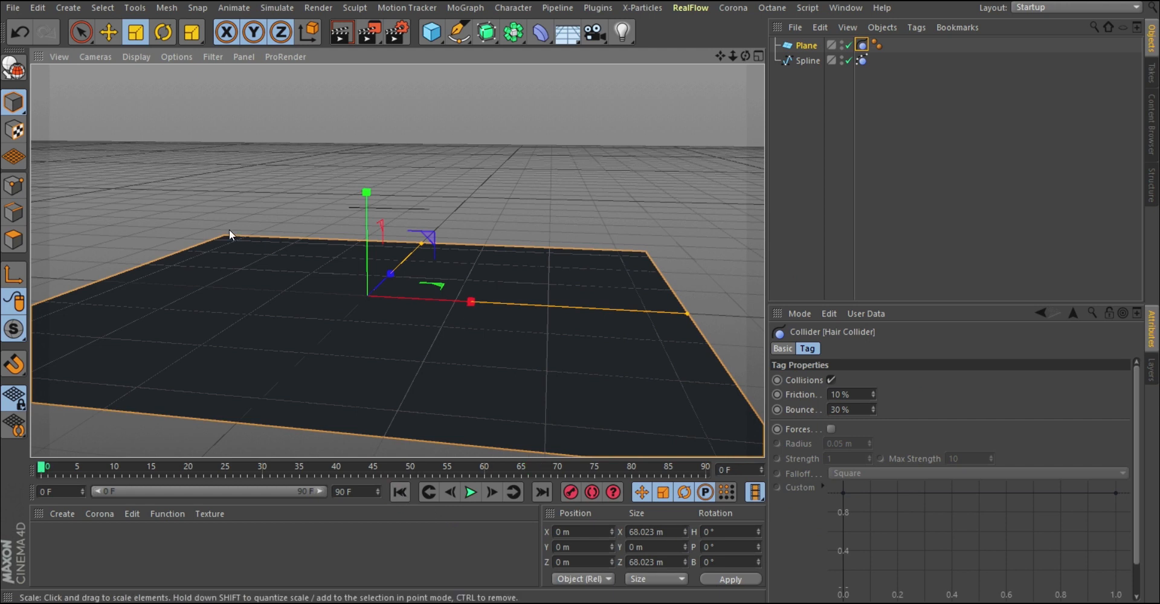
click(843, 158)
scroll(433, 305, up, 2)
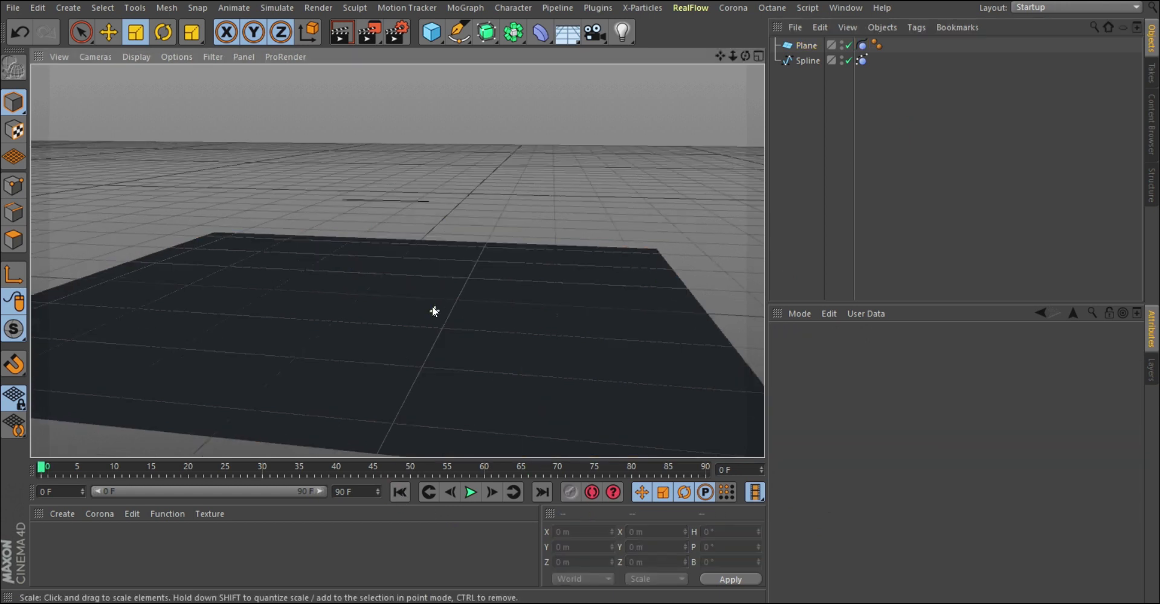
- Create a new material and apply it to the plane
double_click(48, 546)
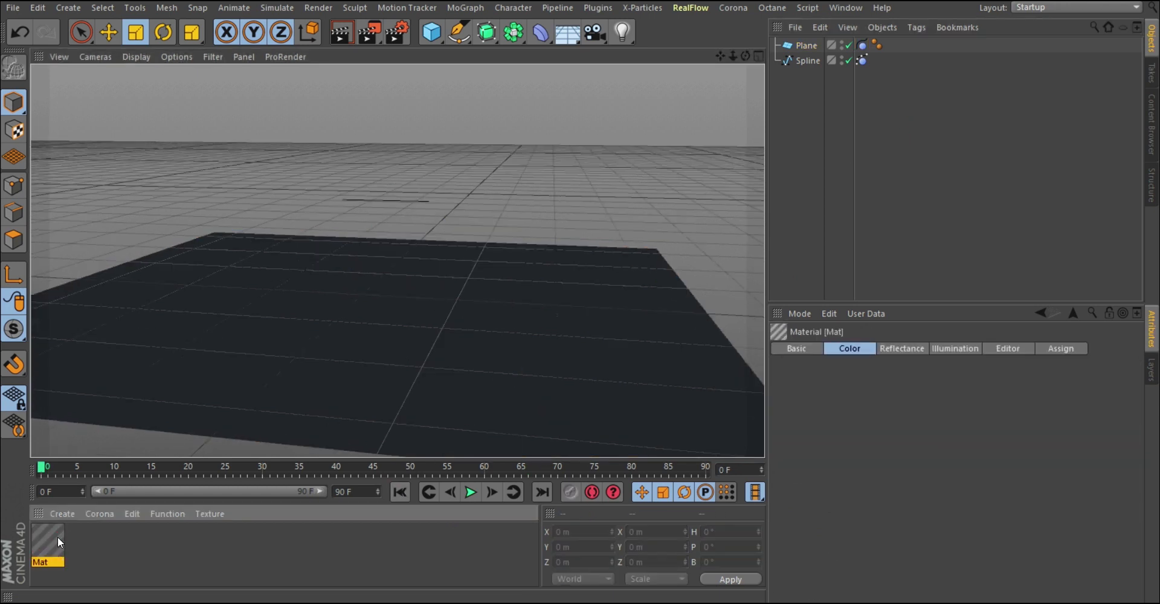
drag(49, 538, 528, 415)
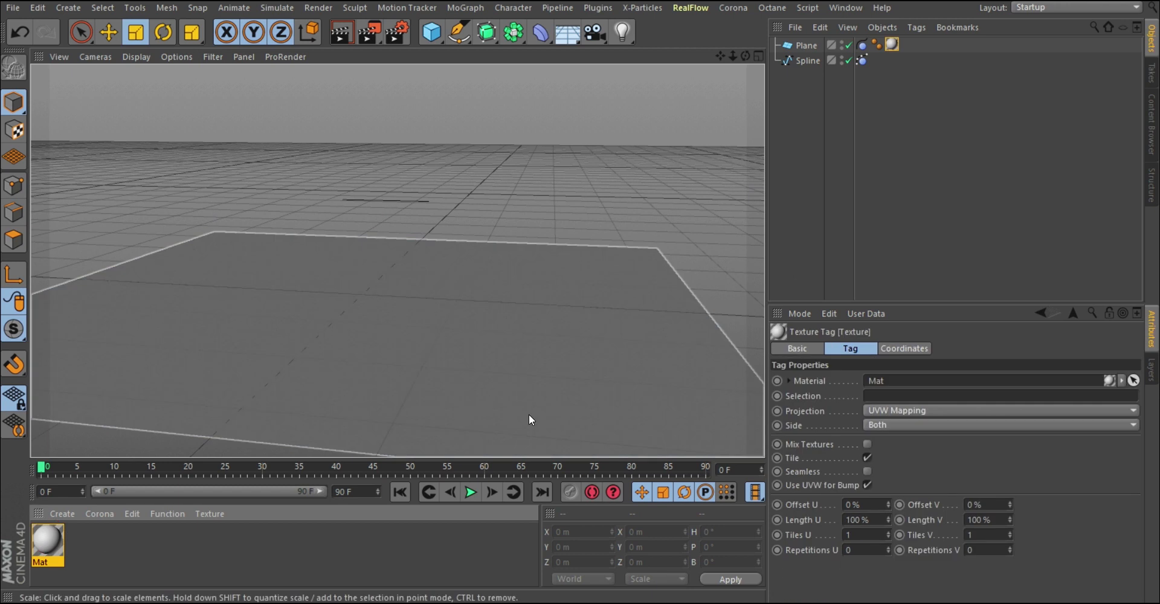
click(955, 116)
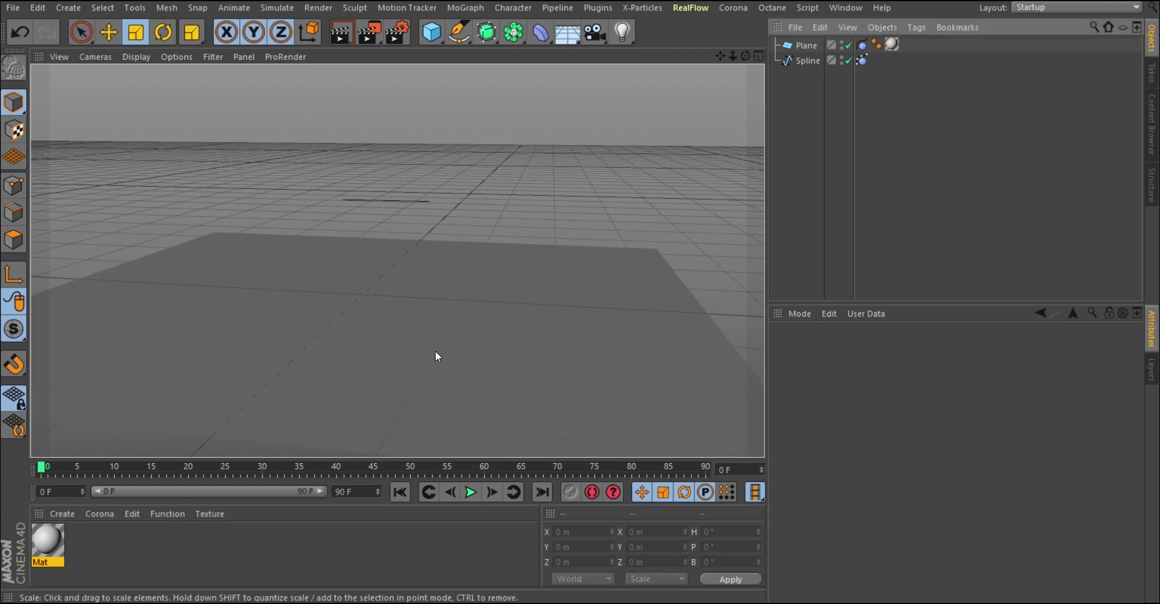
- Play the simulation to check how the spline falls onto the plane
click(469, 492)
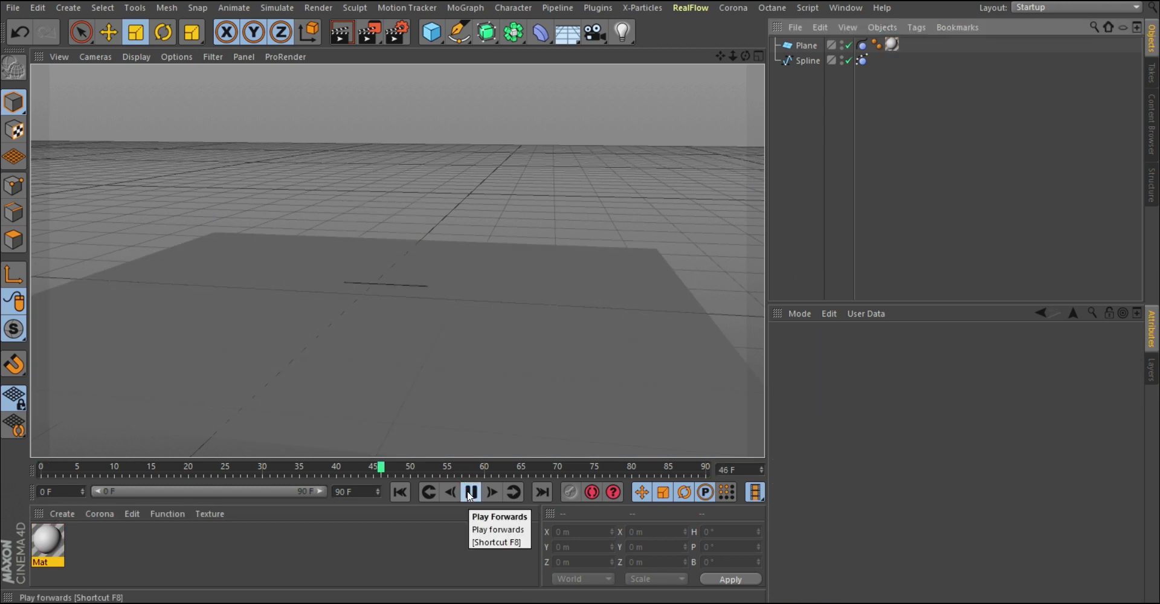
click(470, 492)
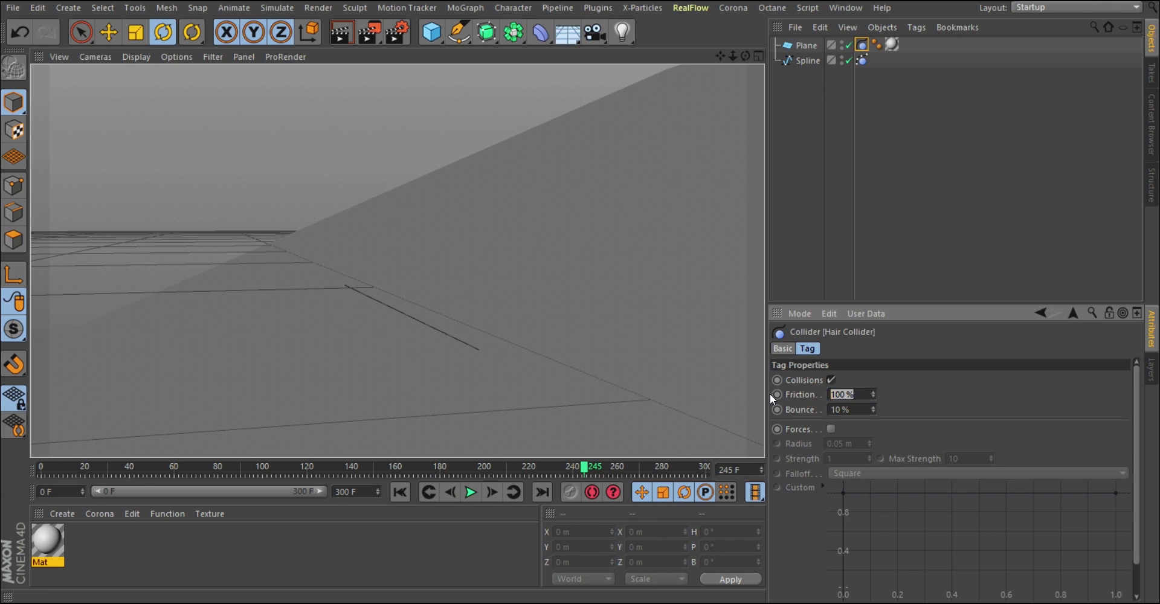
- Set the plane collider's friction to 10 % and keep its Forces option off
text(10)
key(Return)
scroll(445, 325, down, 3)
alt+drag(418, 337, 468, 347)
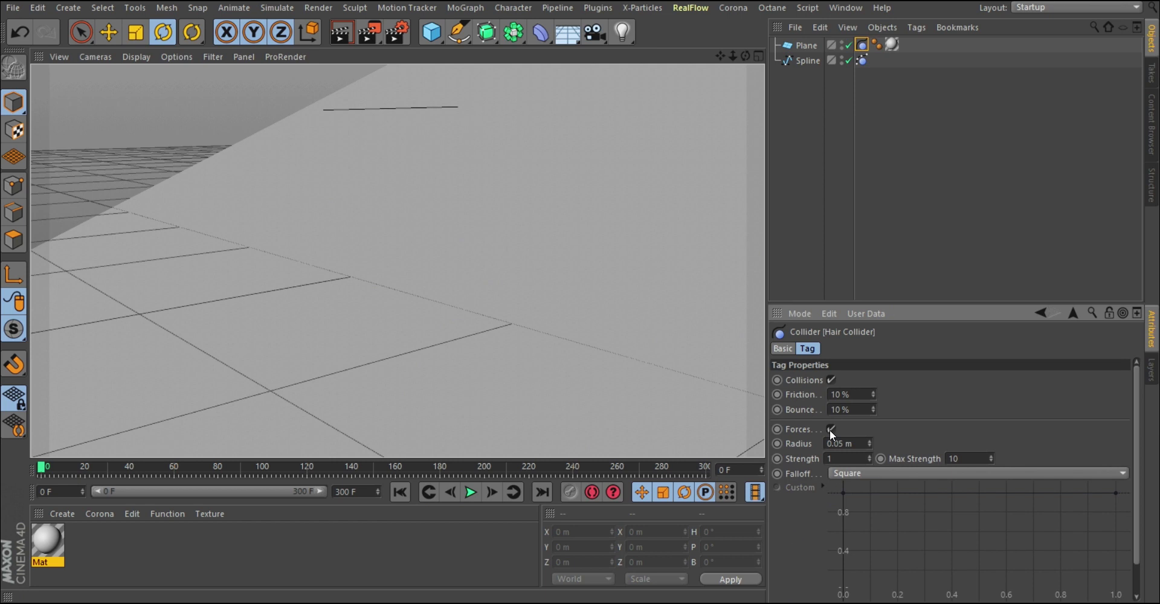
click(830, 429)
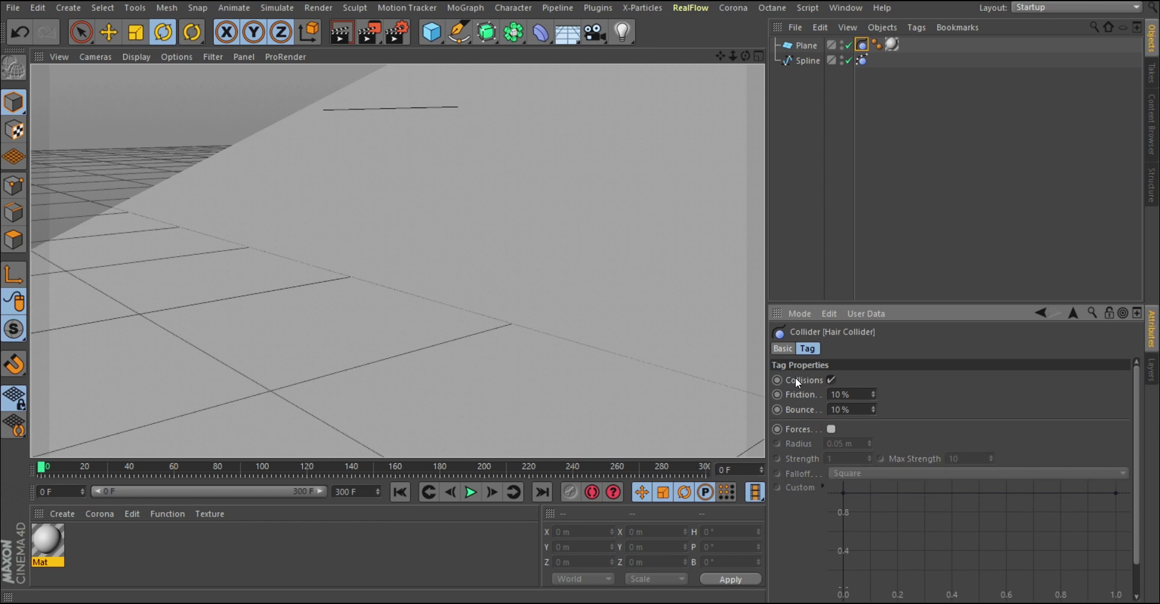
- Open the spline's Spline Dynamics properties, play the simulation and return to the first frame
click(861, 60)
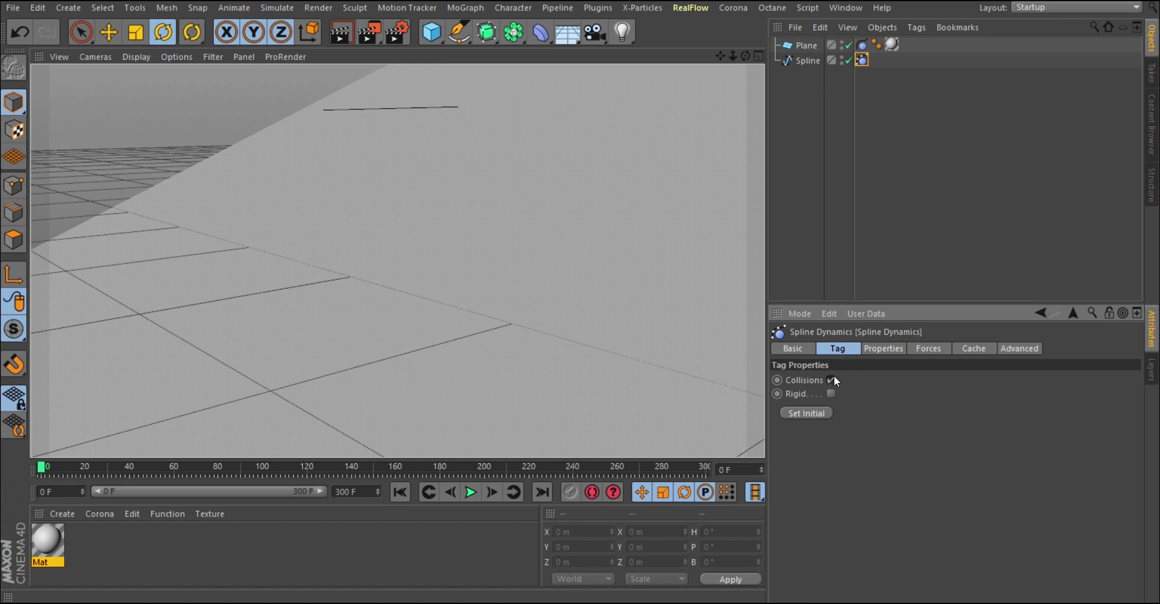
click(883, 349)
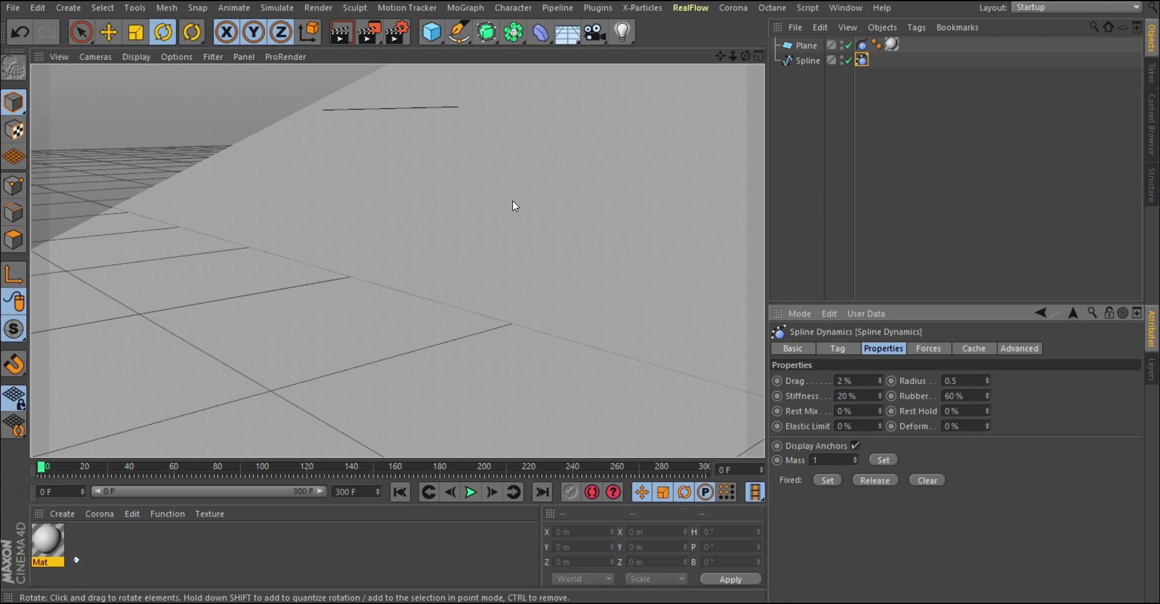
click(470, 492)
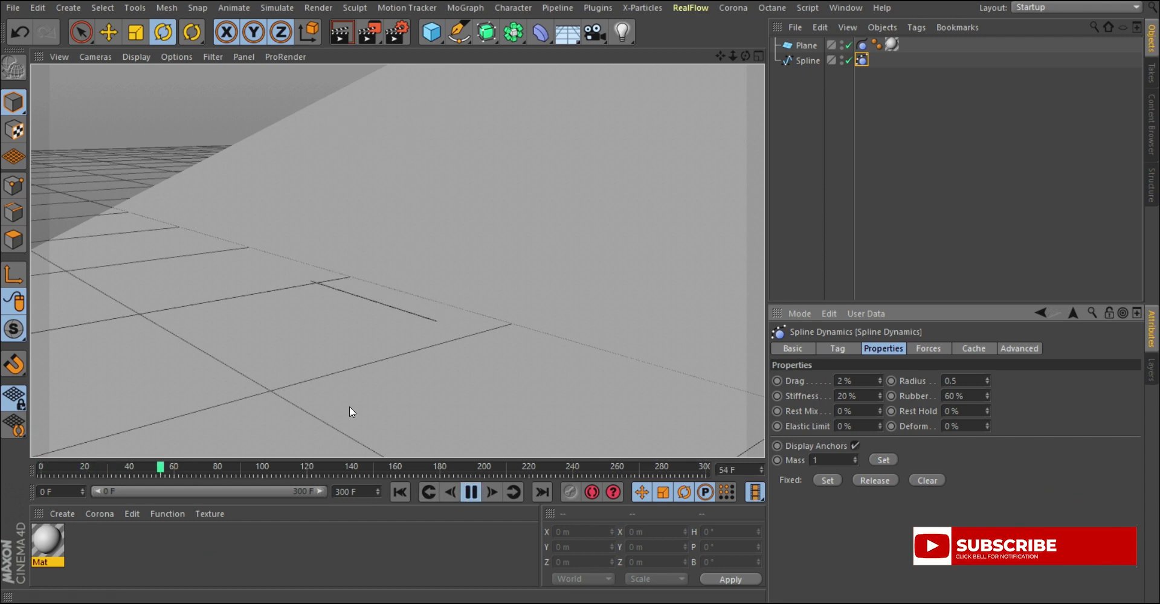
click(471, 491)
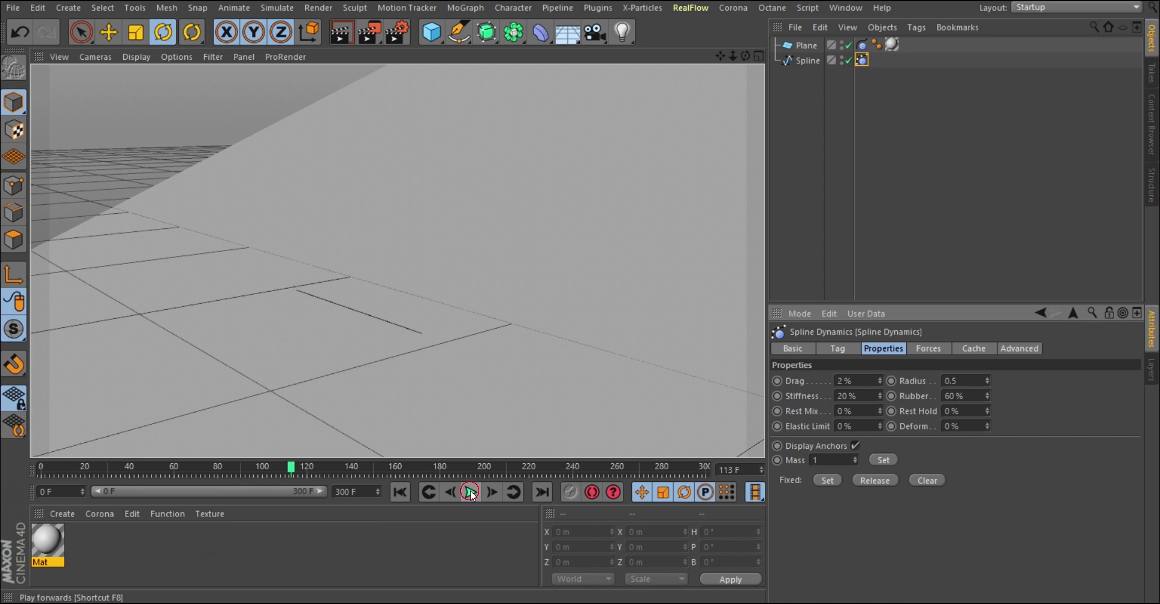
click(397, 493)
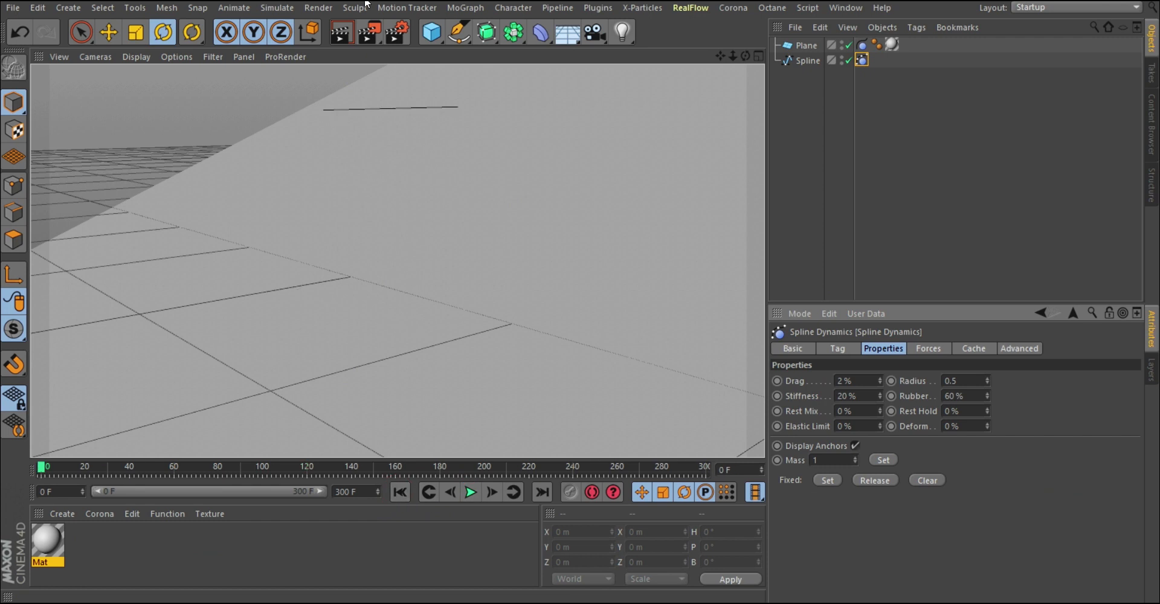
- Try Drag values of 10 %, 50 % and 0 % on the spline with simulation playback, and reset Drag to its default
click(848, 381)
text(10)
key(Return)
text(50)
key(Return)
click(471, 493)
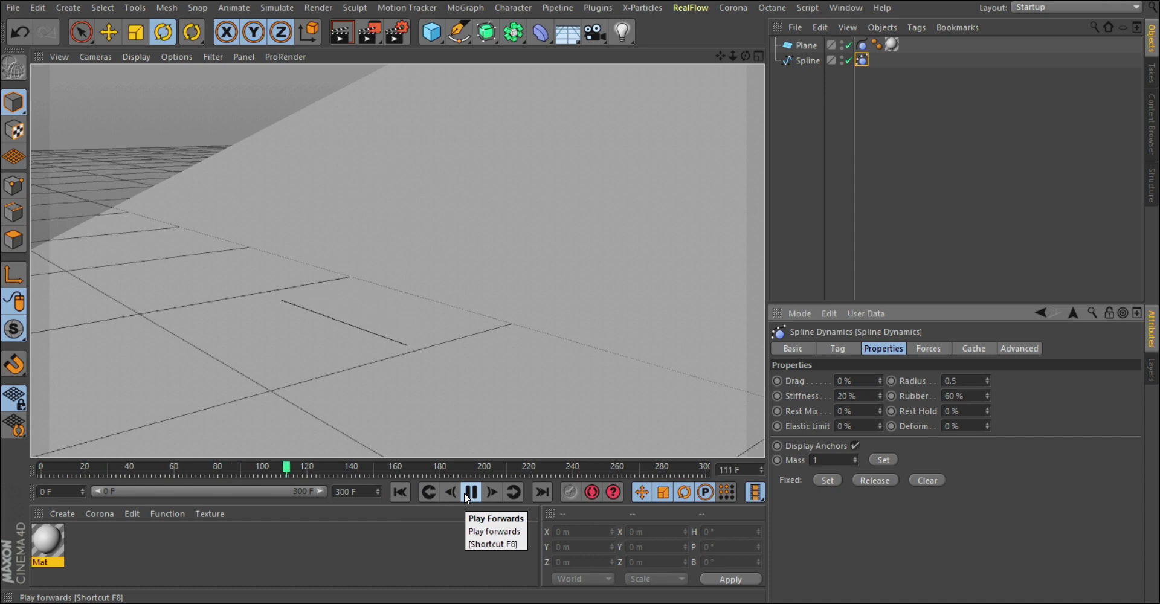
click(400, 491)
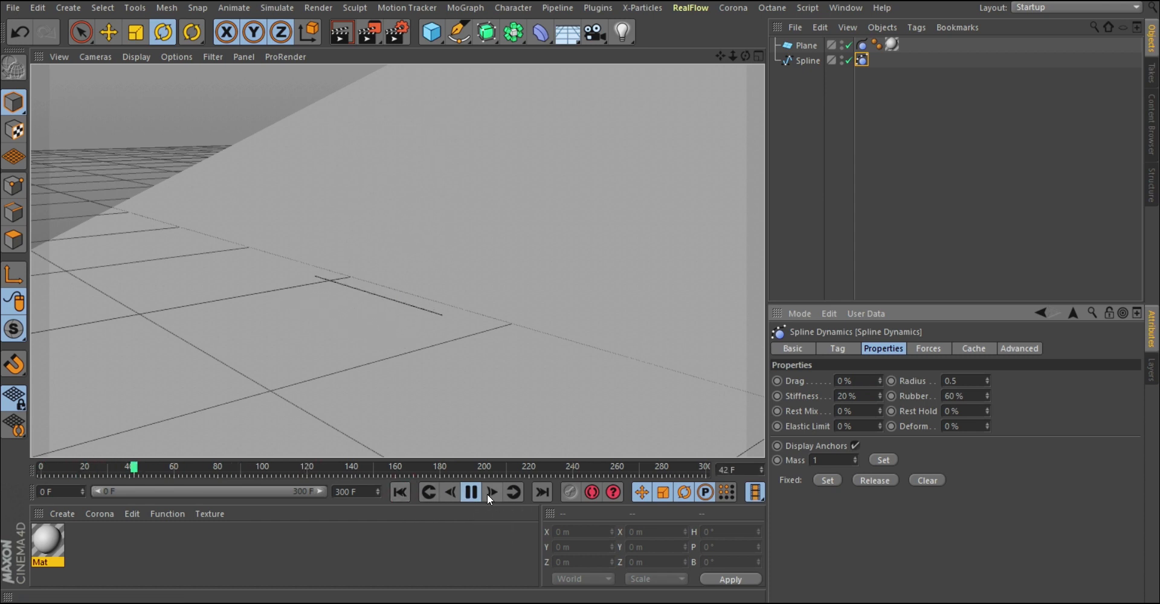
click(471, 493)
click(400, 492)
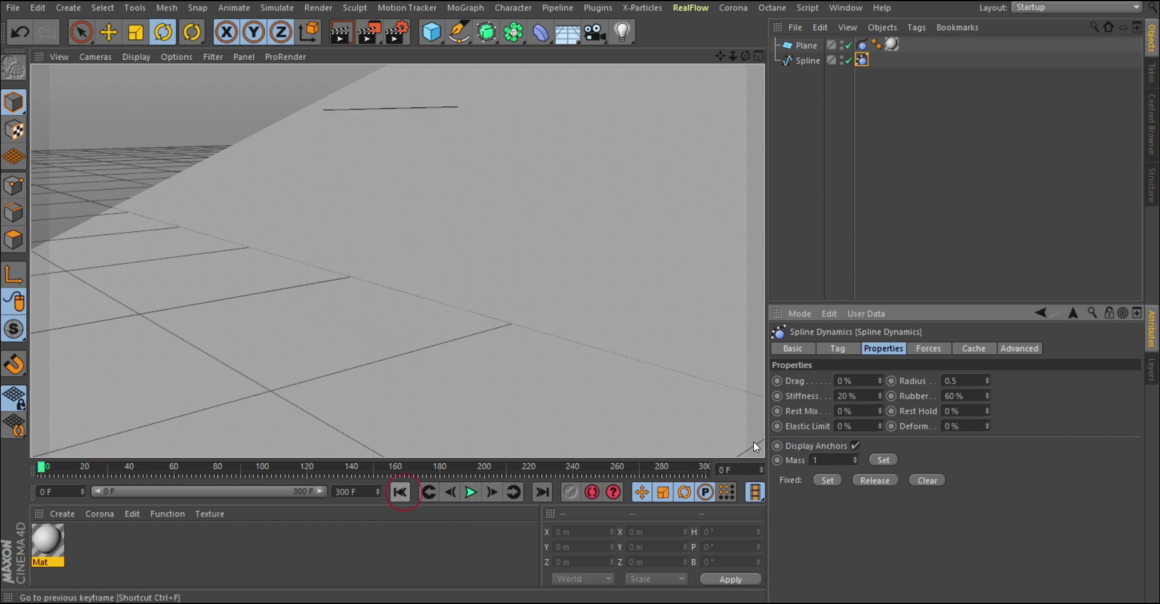
right_click(801, 383)
click(845, 433)
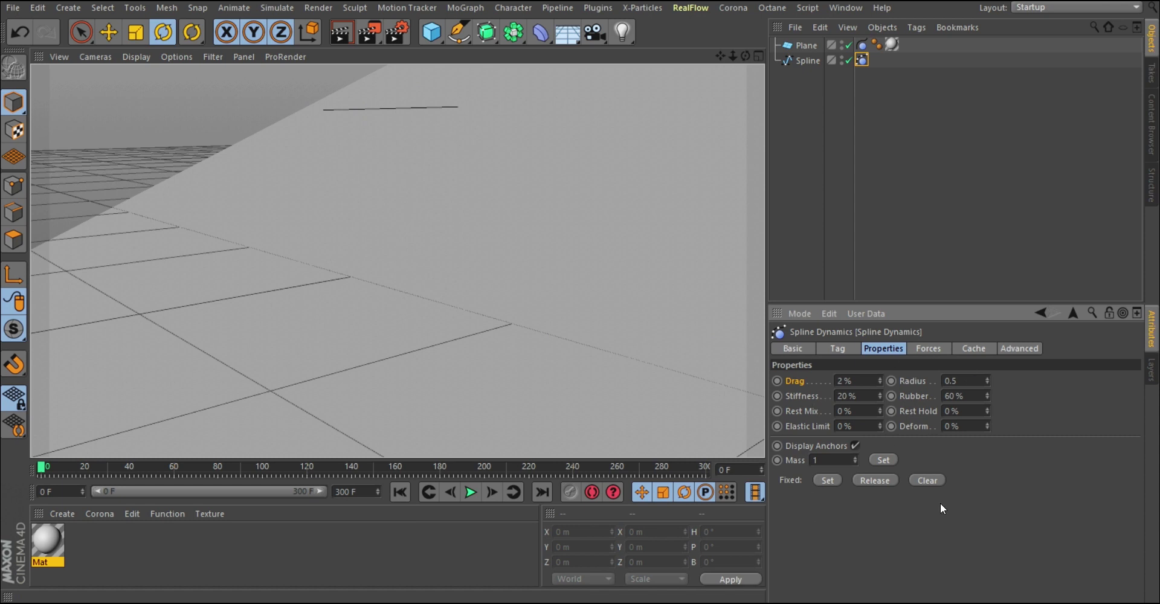
- Open the Spline Dynamics force settings, play the simulation with the current gravity and return to the first frame
click(928, 349)
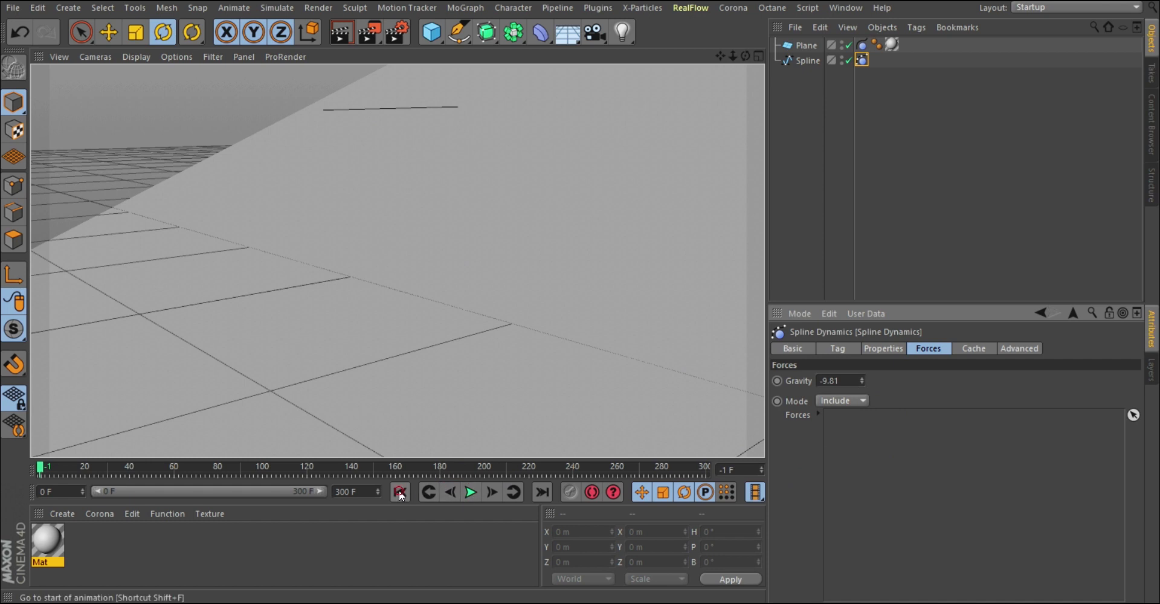
click(467, 492)
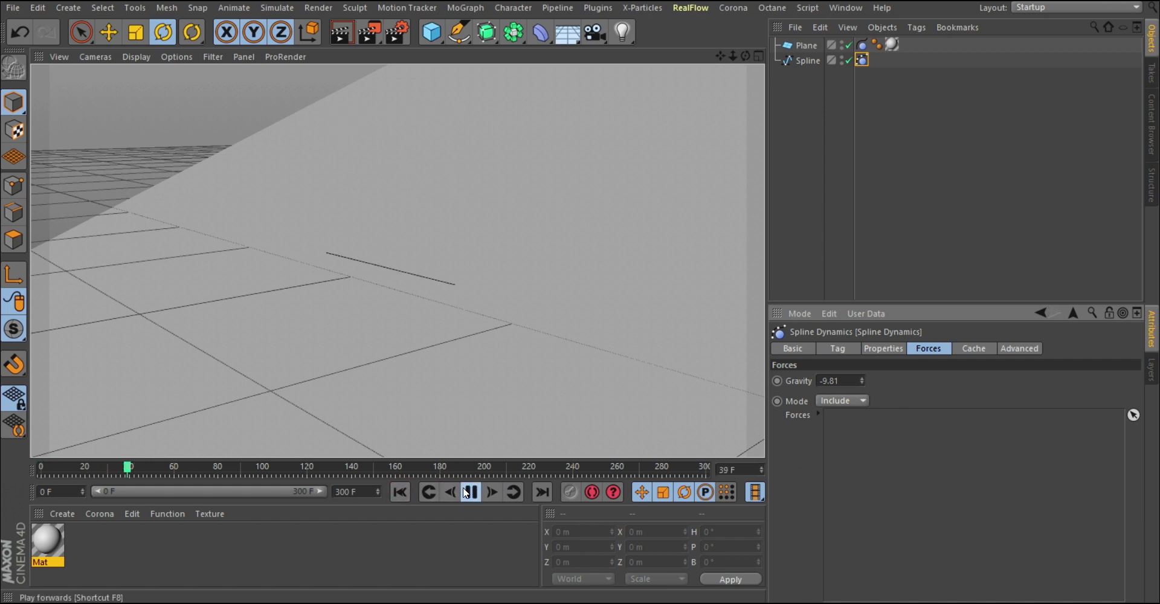
click(393, 486)
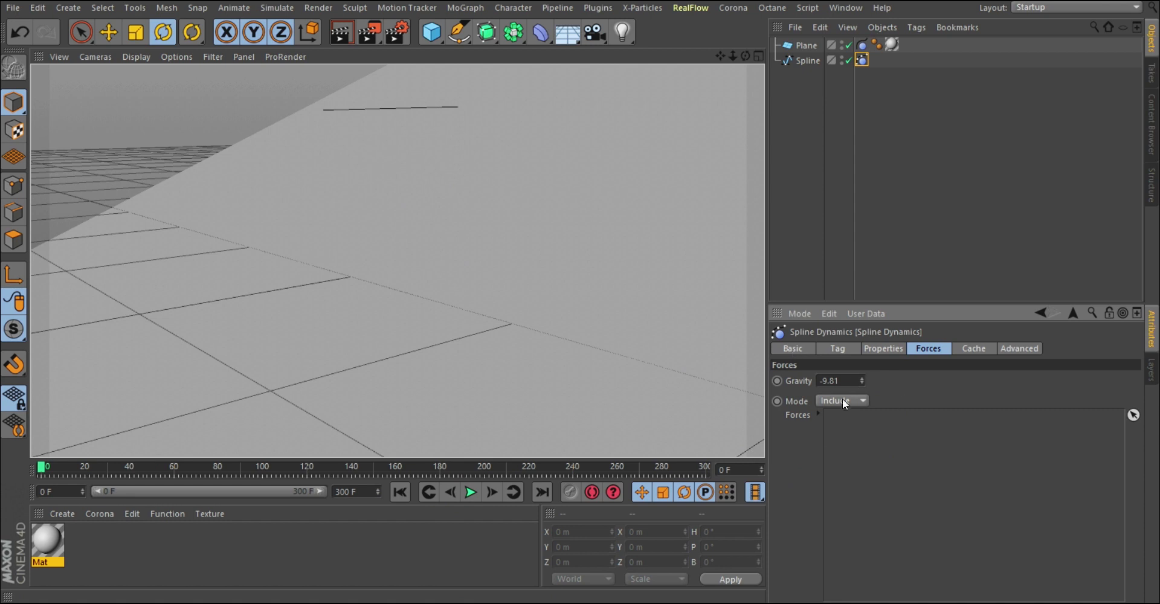
- Set the spline's gravity to 0, play the simulation and return to the first frame
double_click(830, 380)
text(0)
click(468, 492)
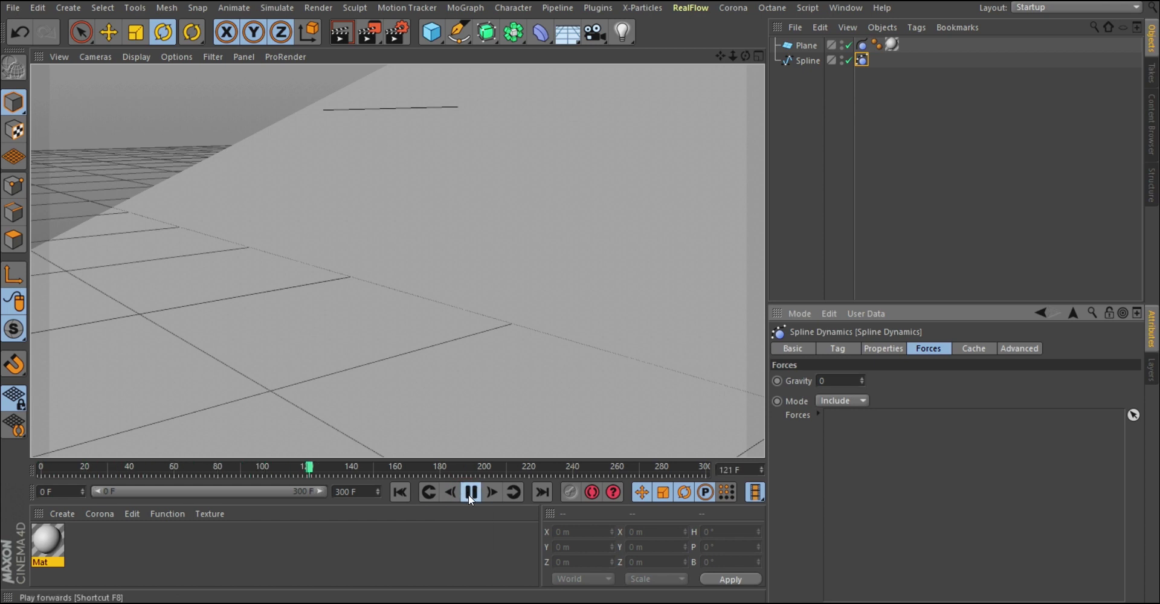
click(470, 492)
click(400, 492)
- Review the Spline Dynamics properties and return to the force settings
click(883, 349)
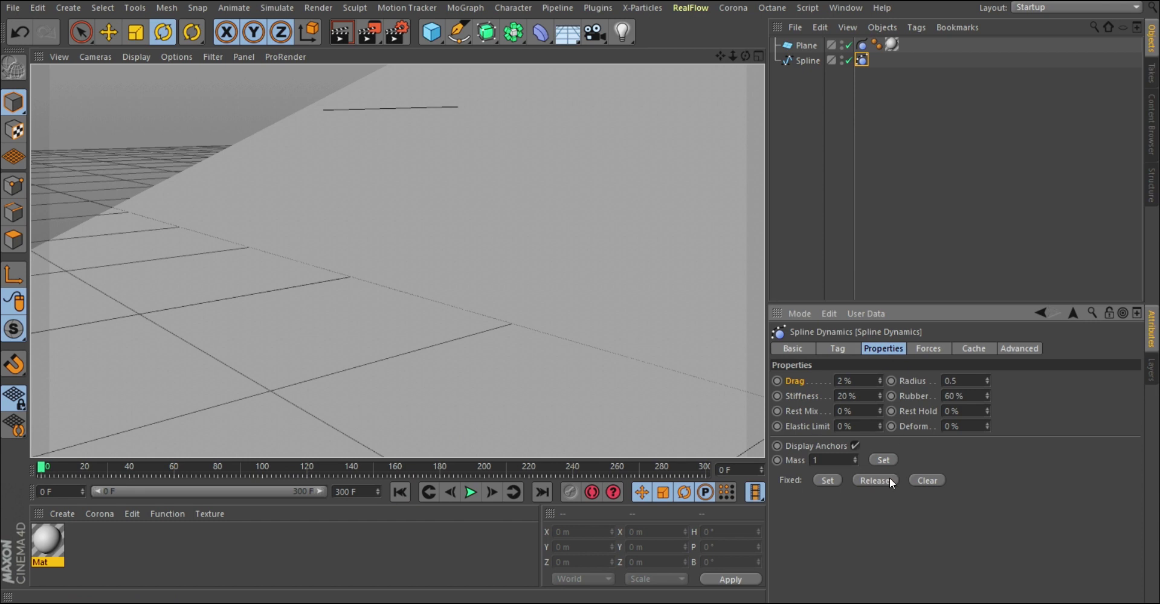
click(960, 412)
click(919, 348)
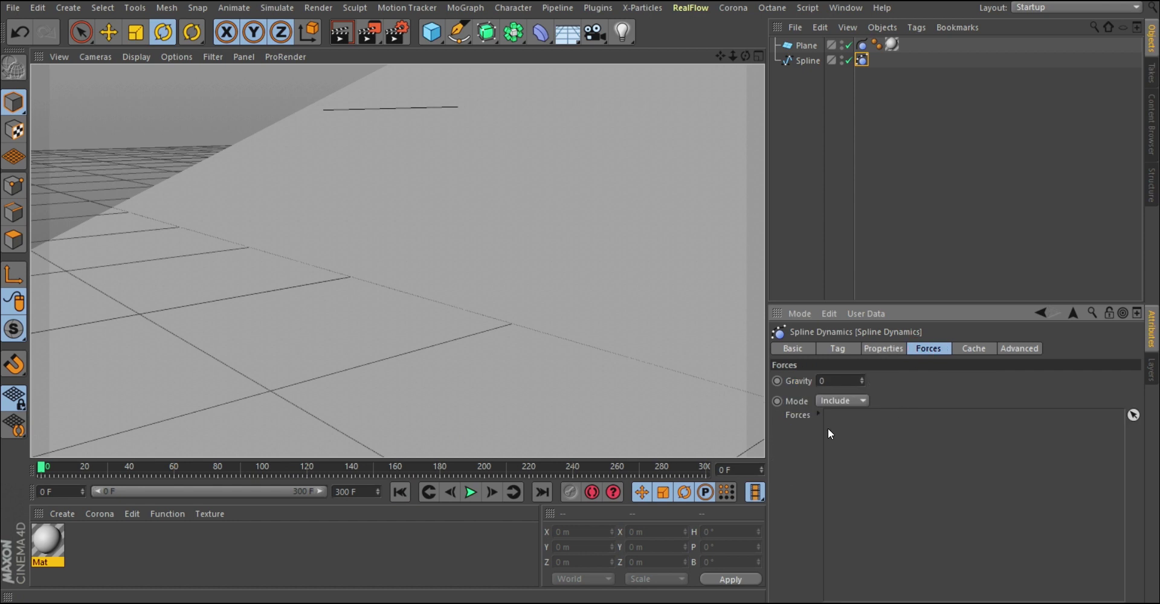
- Try a gravity of 5 on the spline with simulation playback, and reset gravity to its default
click(827, 379)
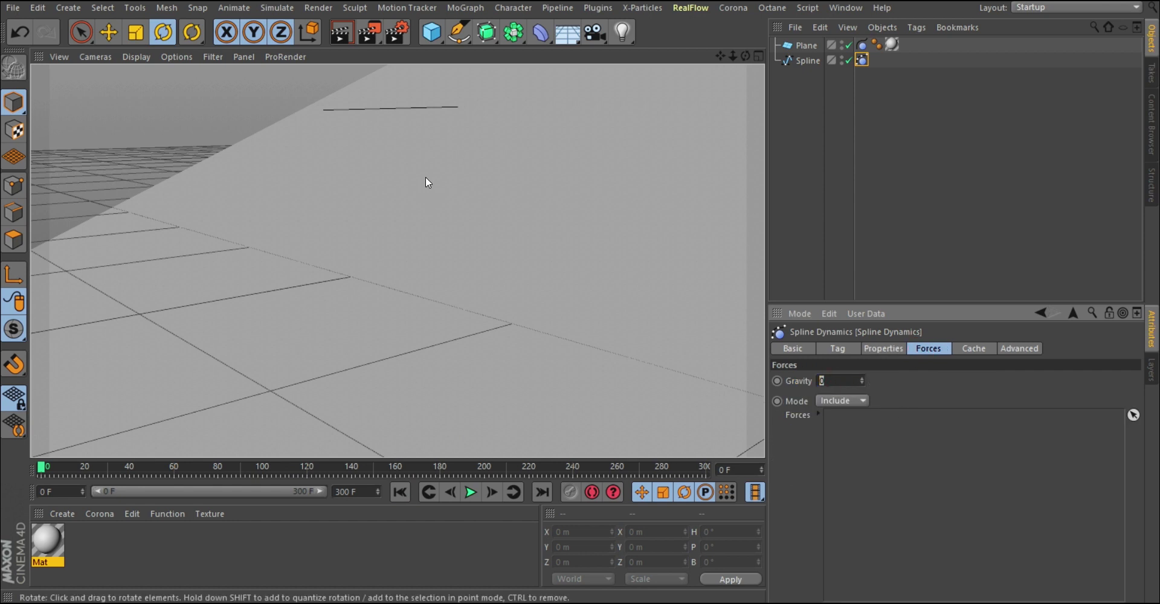
alt+drag(425, 178, 421, 231)
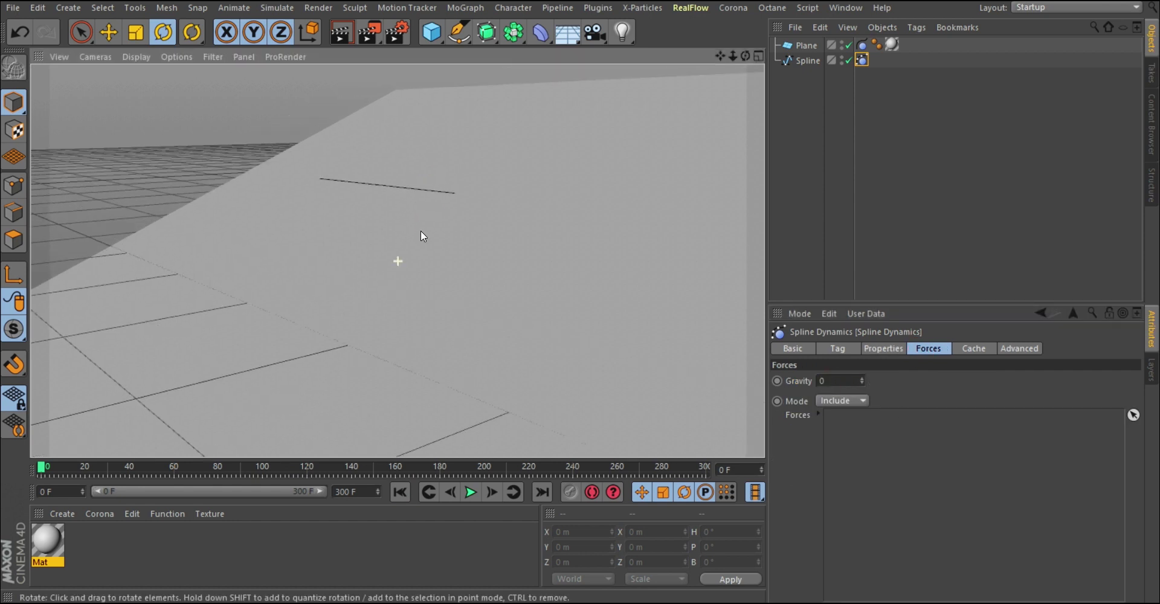
click(827, 380)
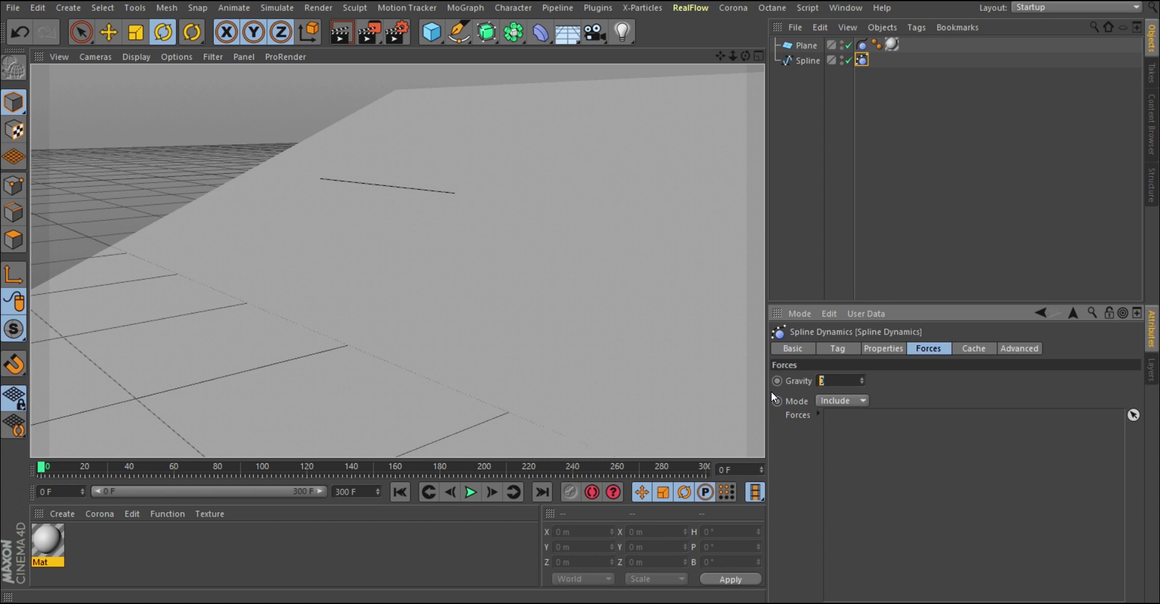
text(5)
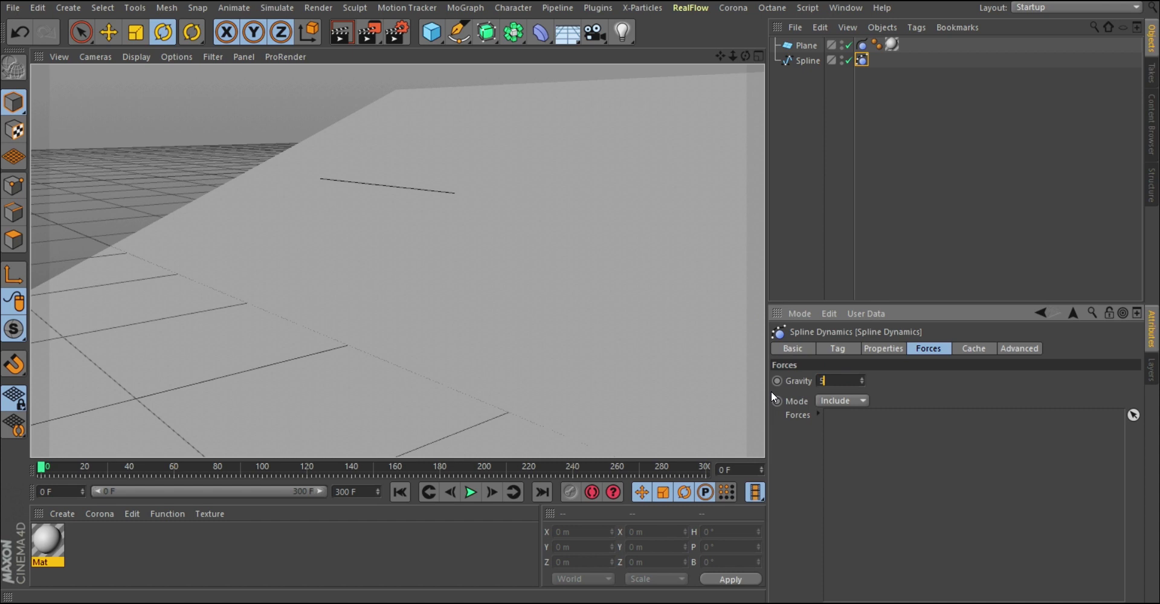
click(470, 492)
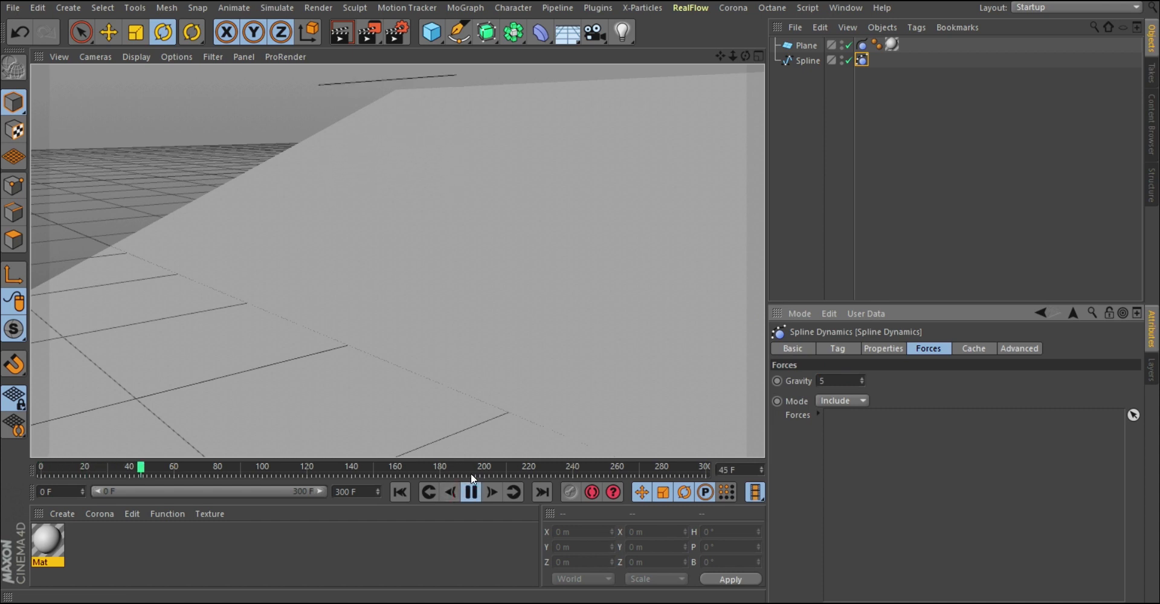
click(470, 492)
click(400, 492)
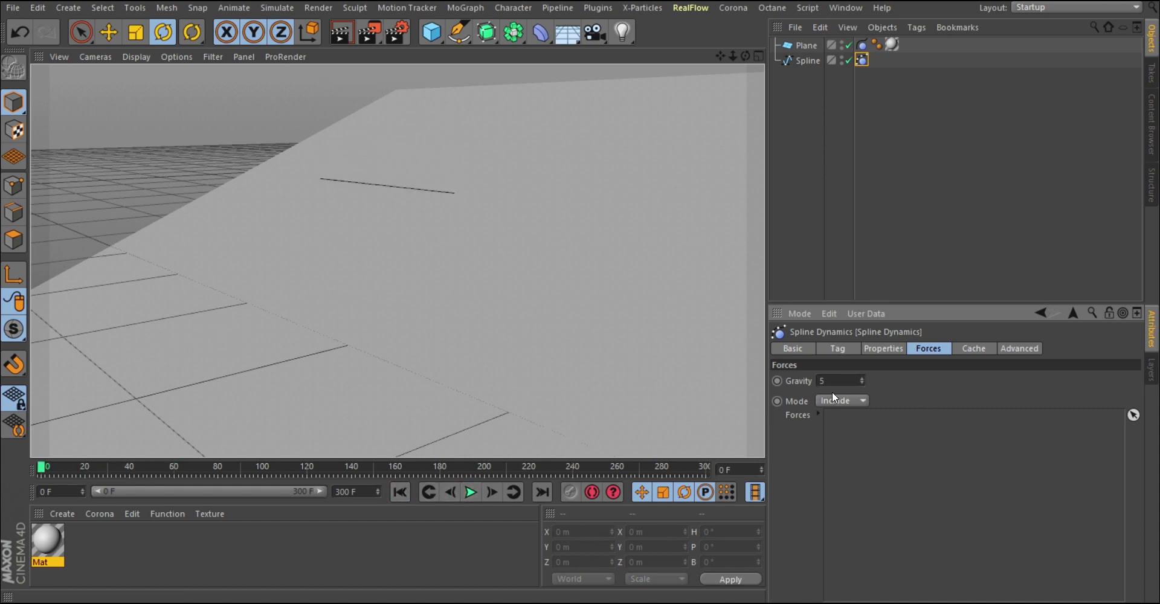
right_click(802, 381)
click(833, 427)
- Review the spline's cache and advanced dynamics settings and return to its dynamics properties
click(970, 351)
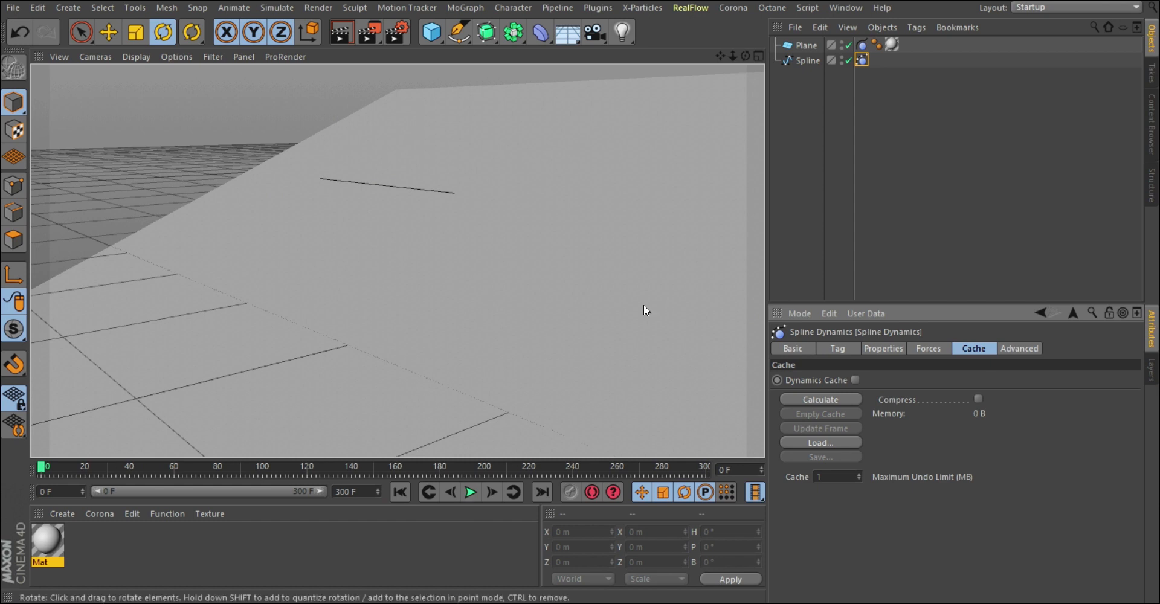
click(1024, 350)
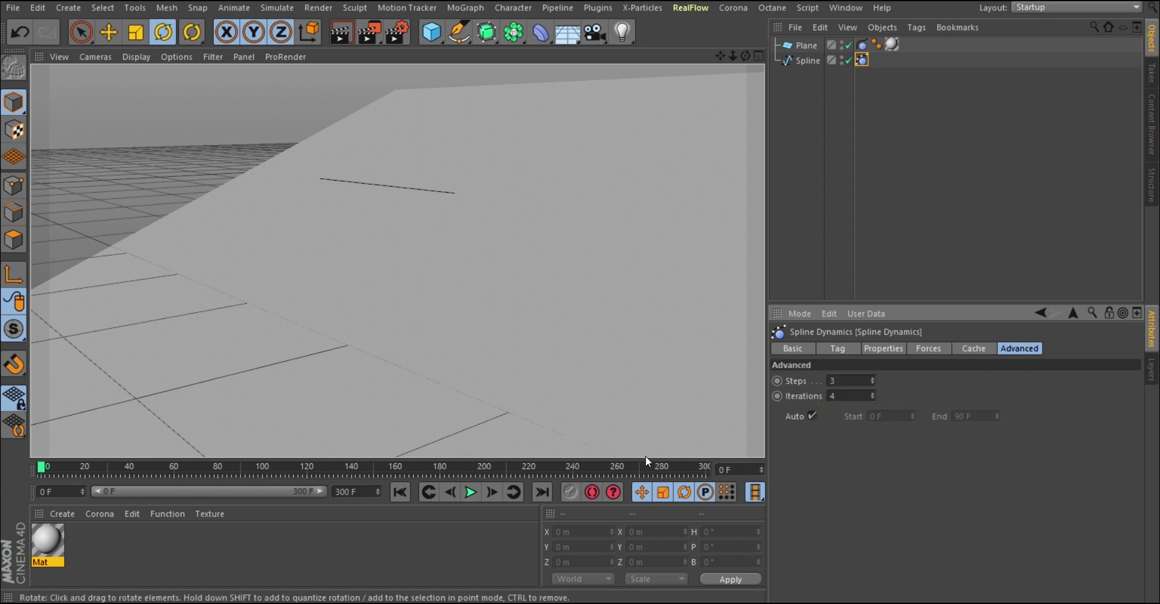
click(883, 348)
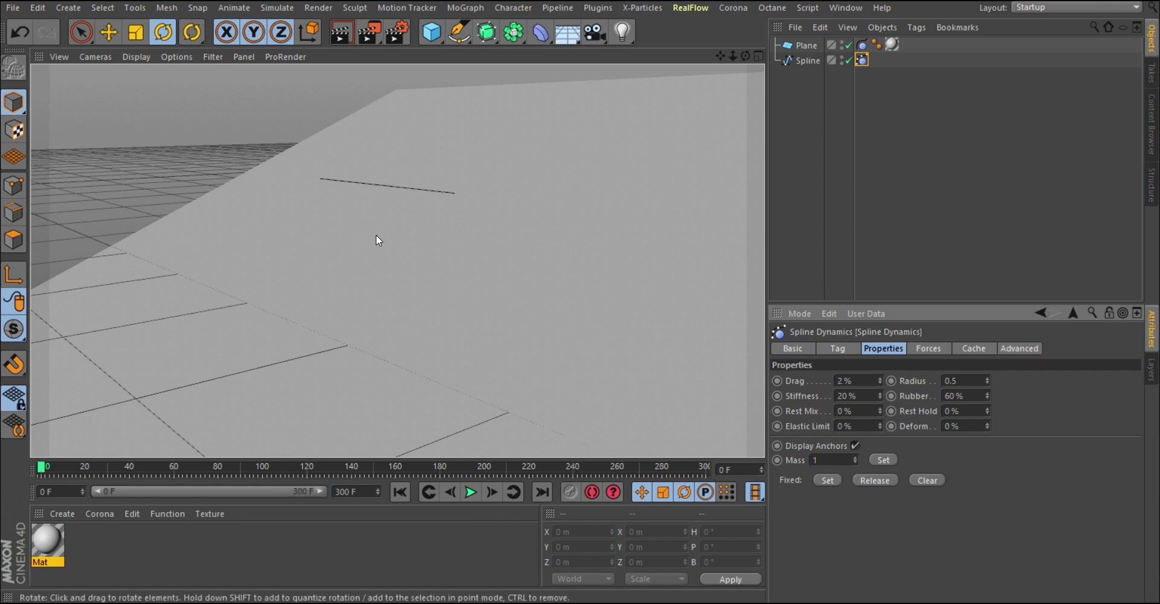
scroll(378, 190, down, 1)
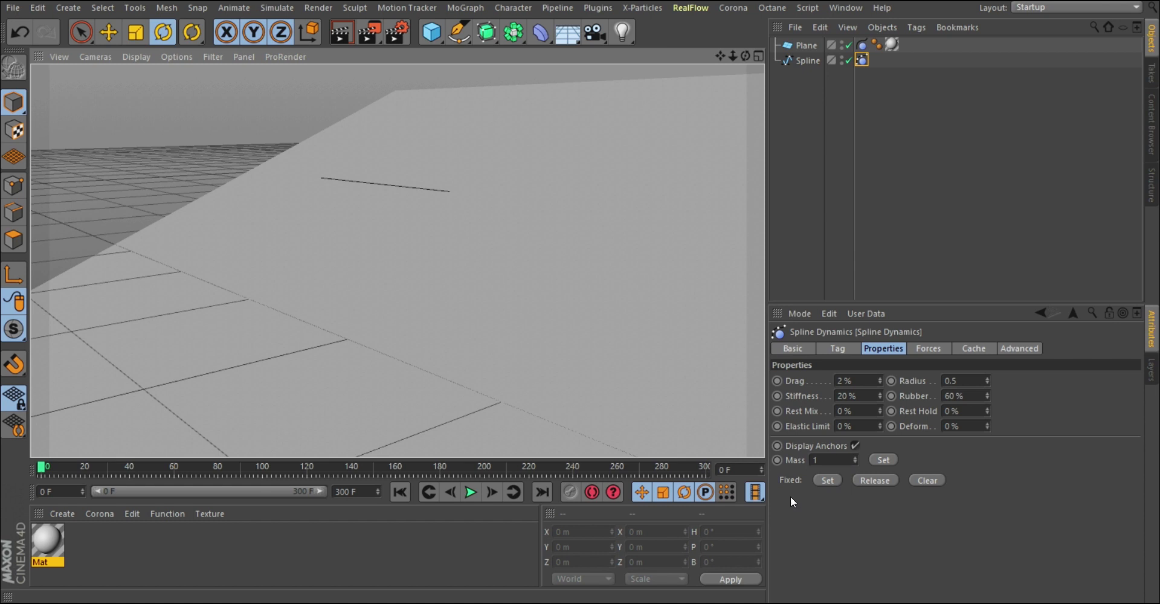
click(820, 460)
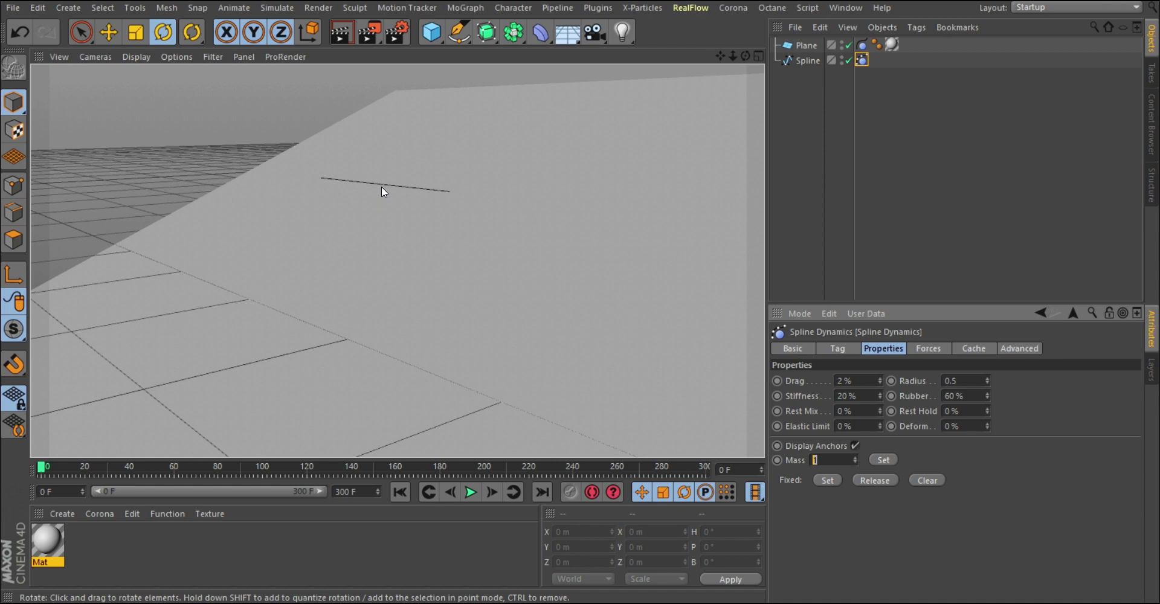
click(822, 459)
scroll(353, 183, up, 3)
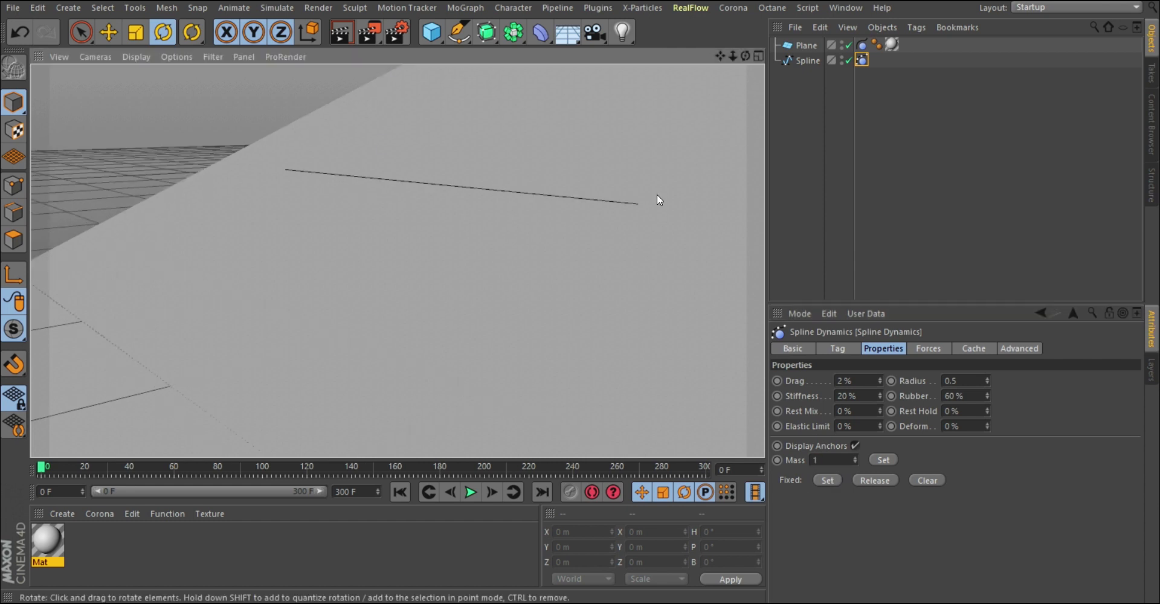
scroll(263, 166, down, 3)
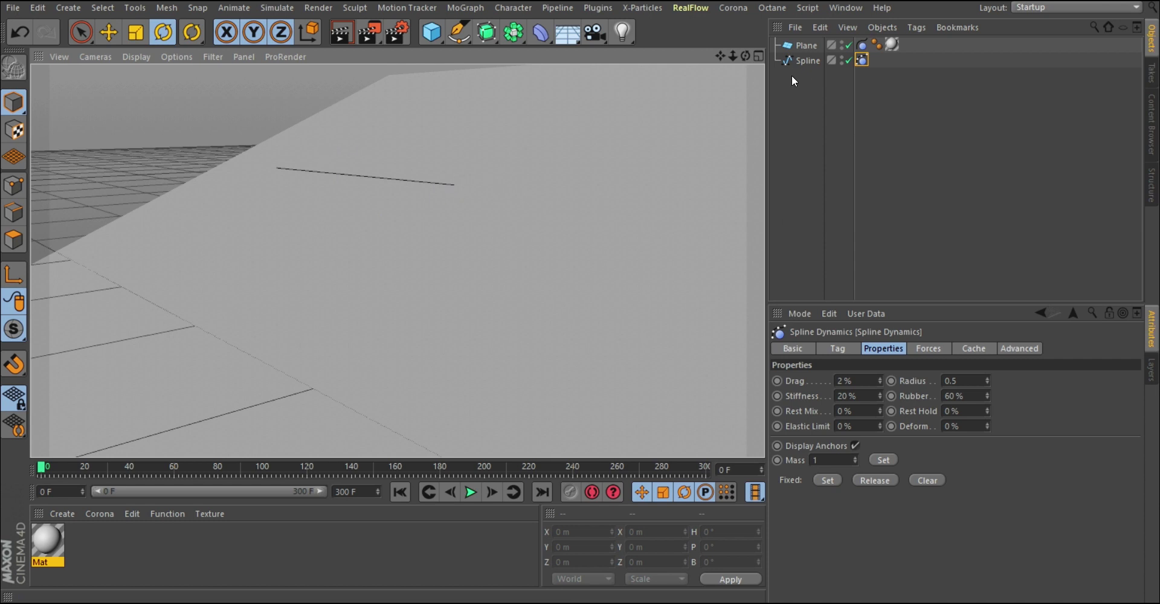
- Fix the spline's right end point in its Spline Dynamics, switch back to model mode and clear the selection
click(807, 60)
click(13, 187)
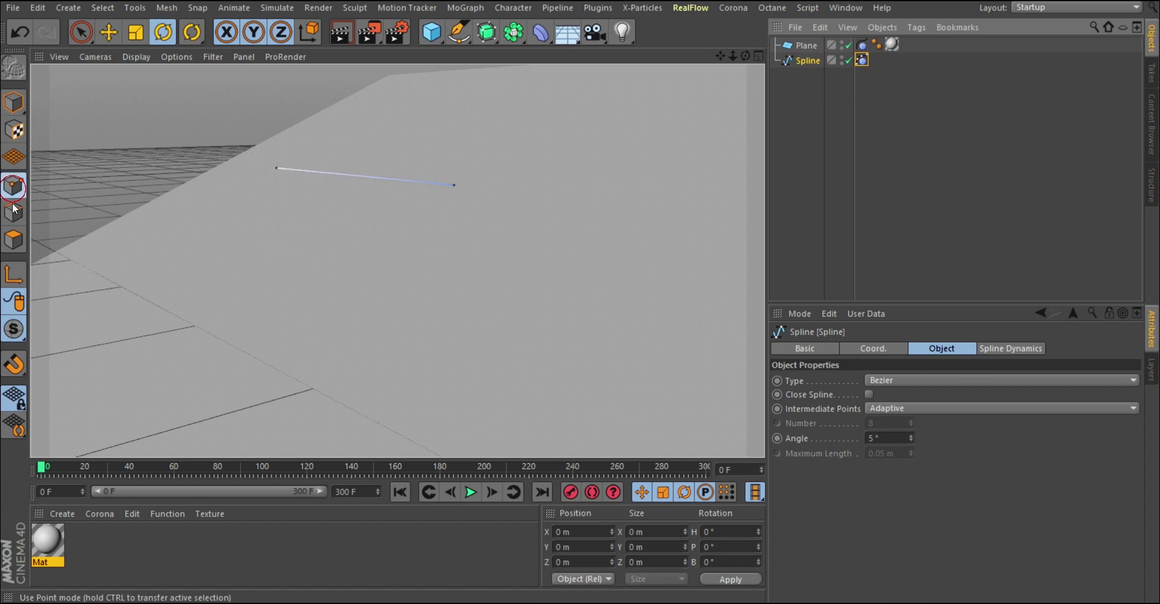
click(452, 186)
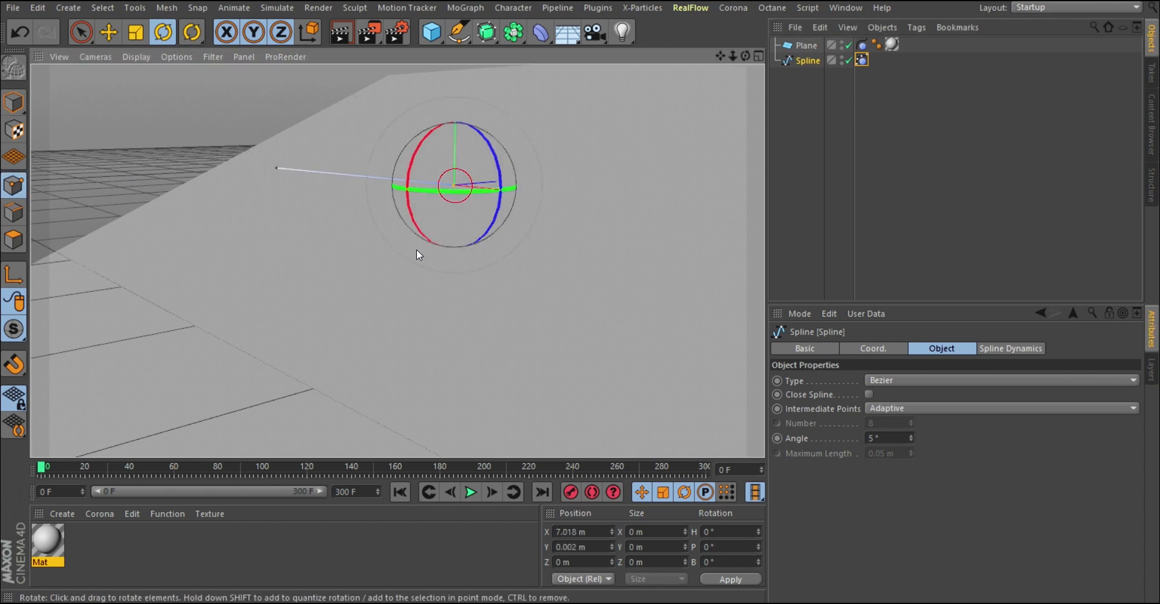
click(862, 60)
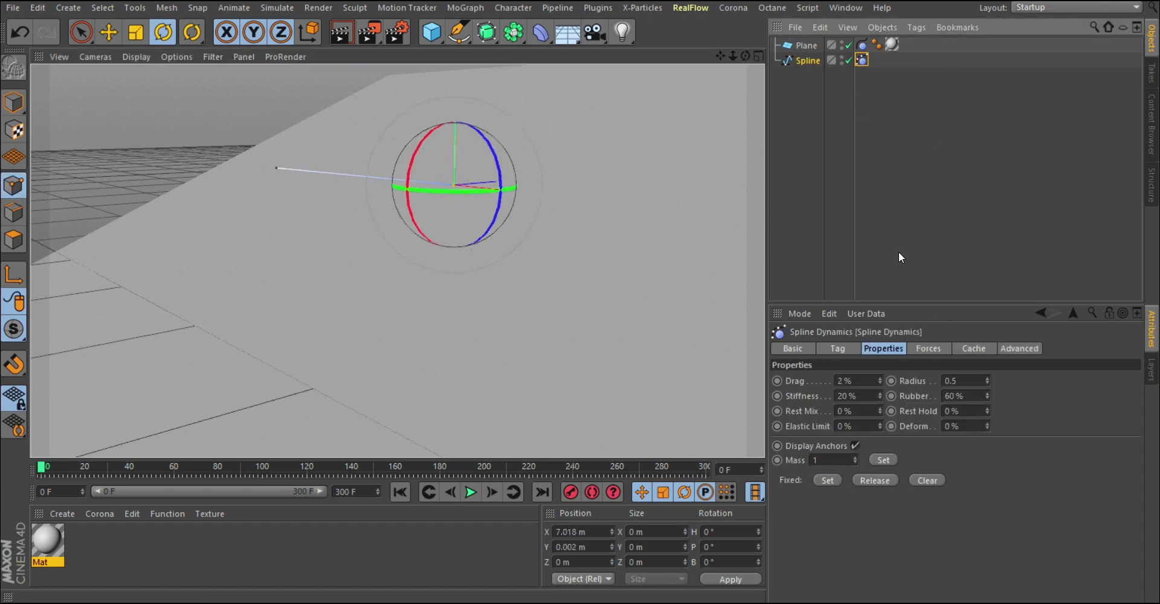
click(828, 481)
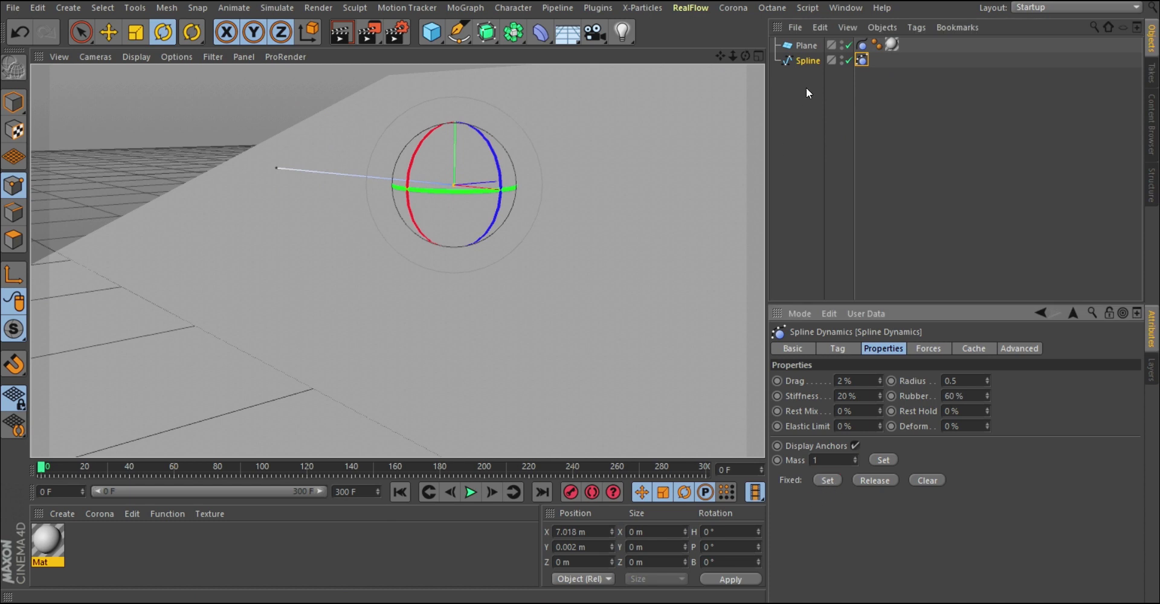
click(17, 99)
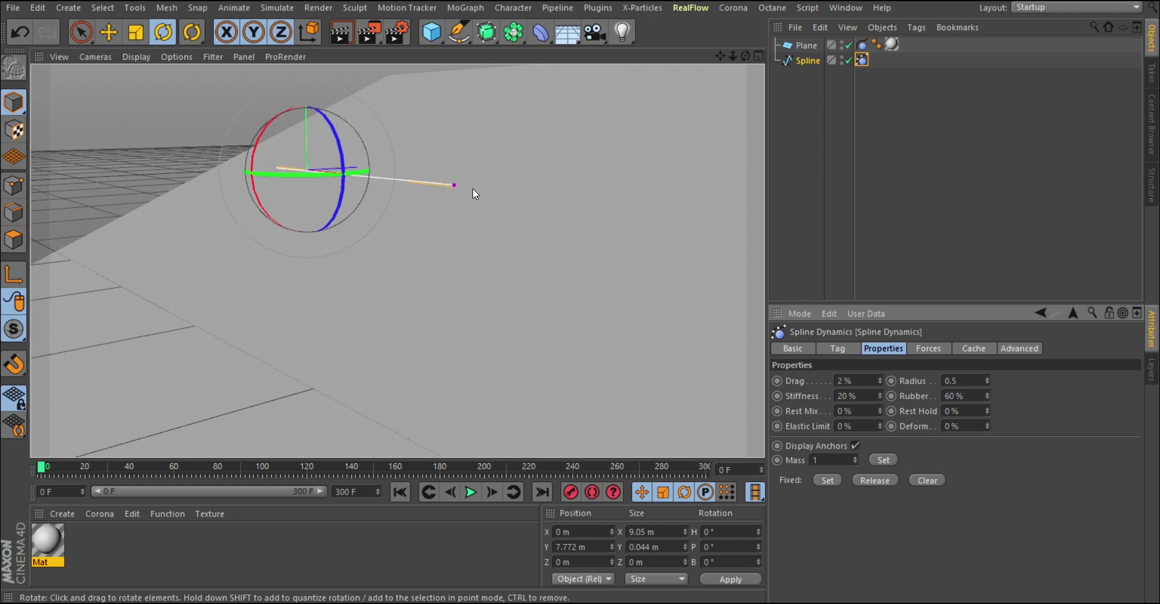
click(792, 123)
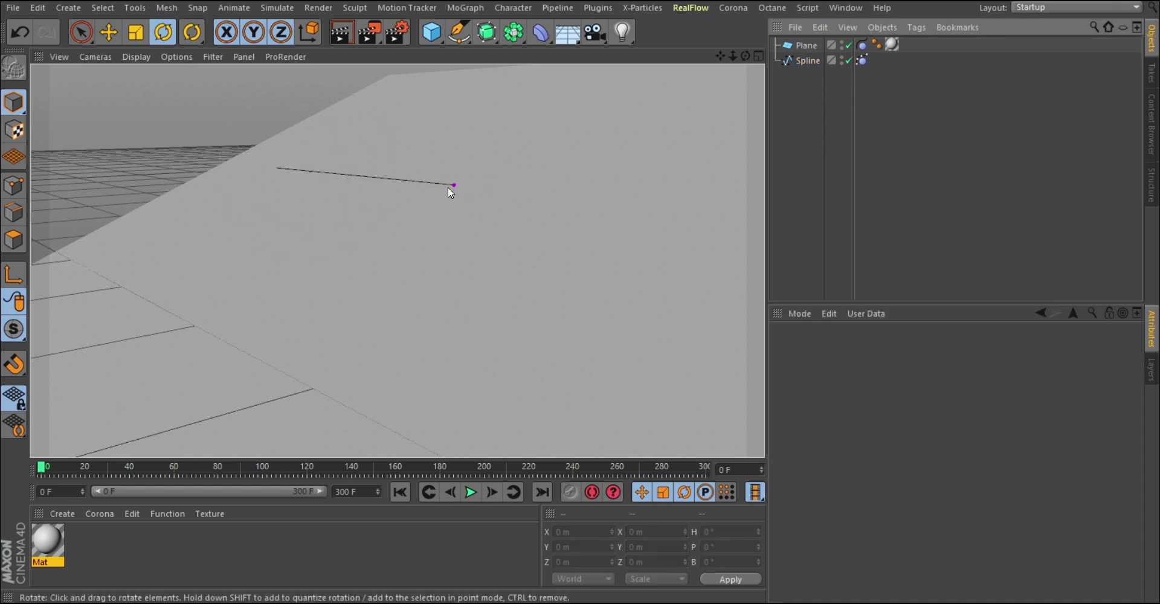
- Play the simulation to examine how the spline swings from its fixed end point, and return to the first frame
scroll(448, 186, up, 5)
scroll(466, 188, down, 5)
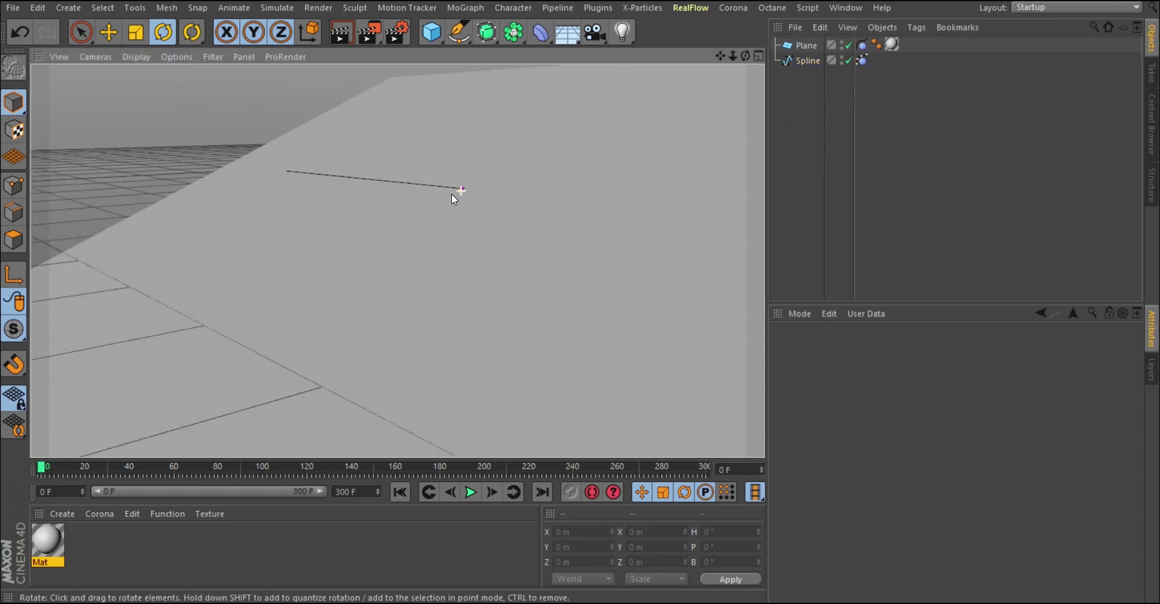
alt+drag(410, 240, 421, 238)
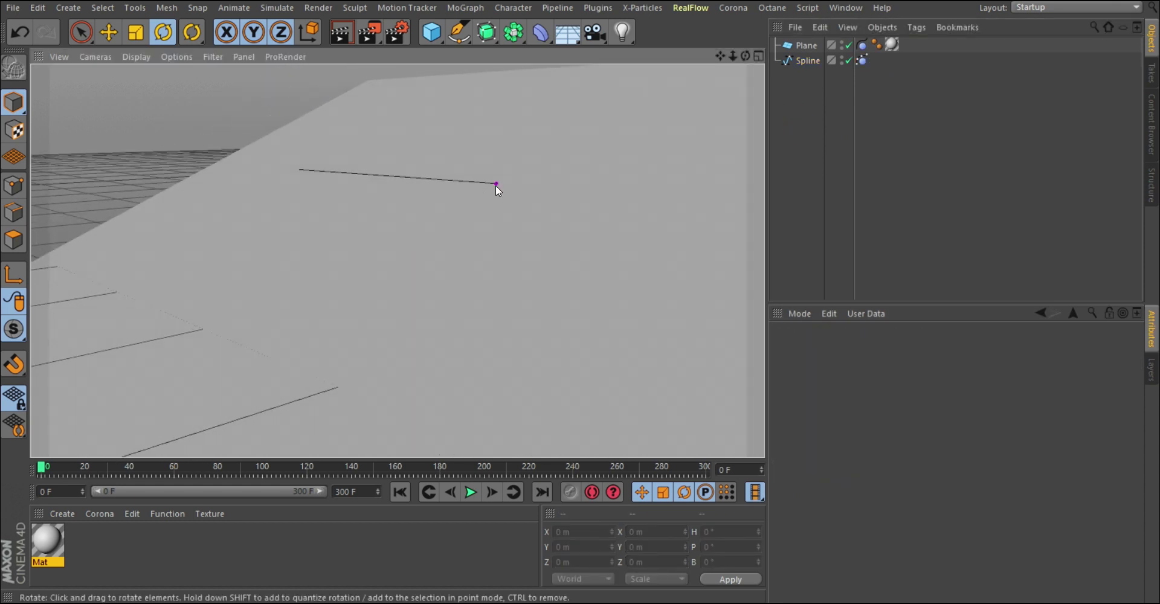
alt+right_drag(452, 173, 429, 218)
alt+middle_drag(453, 173, 397, 182)
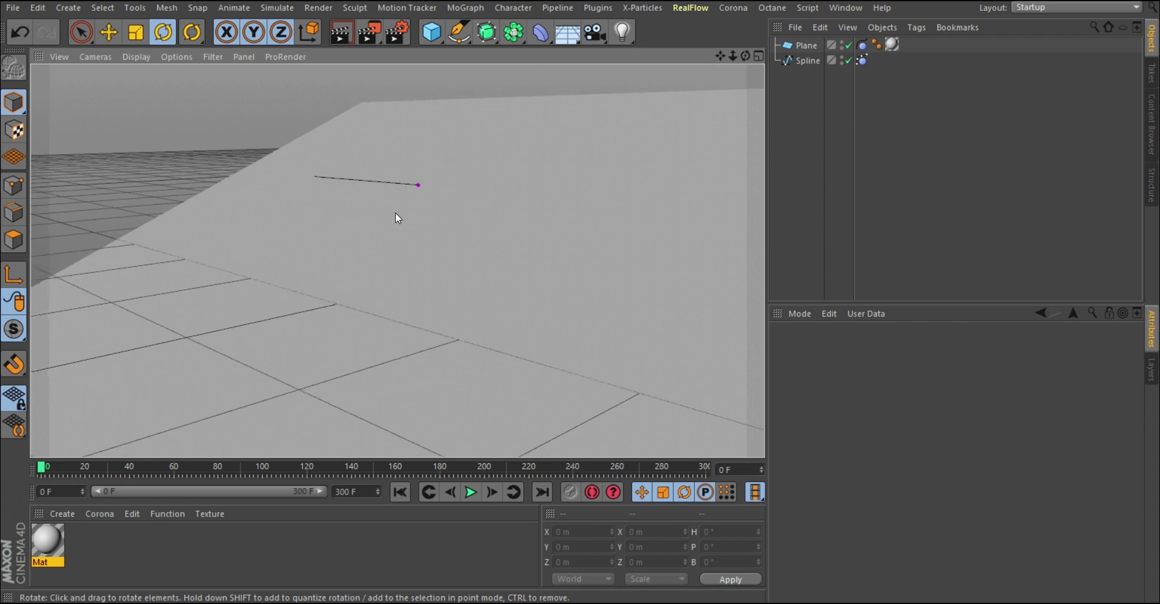
alt+drag(396, 213, 407, 189)
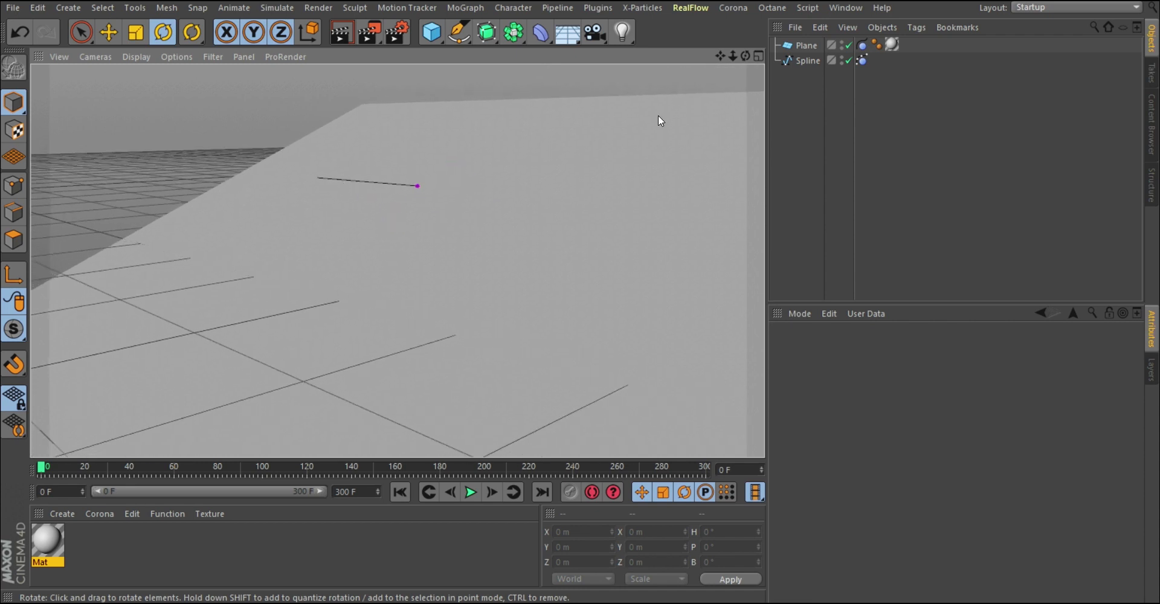
click(471, 492)
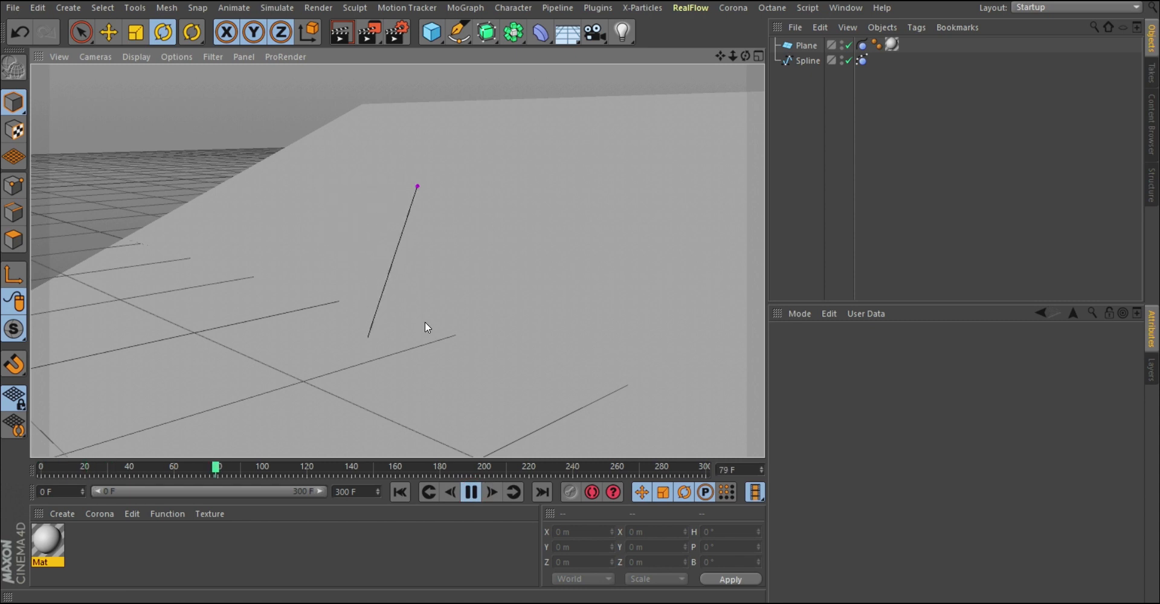
alt+drag(425, 293, 430, 389)
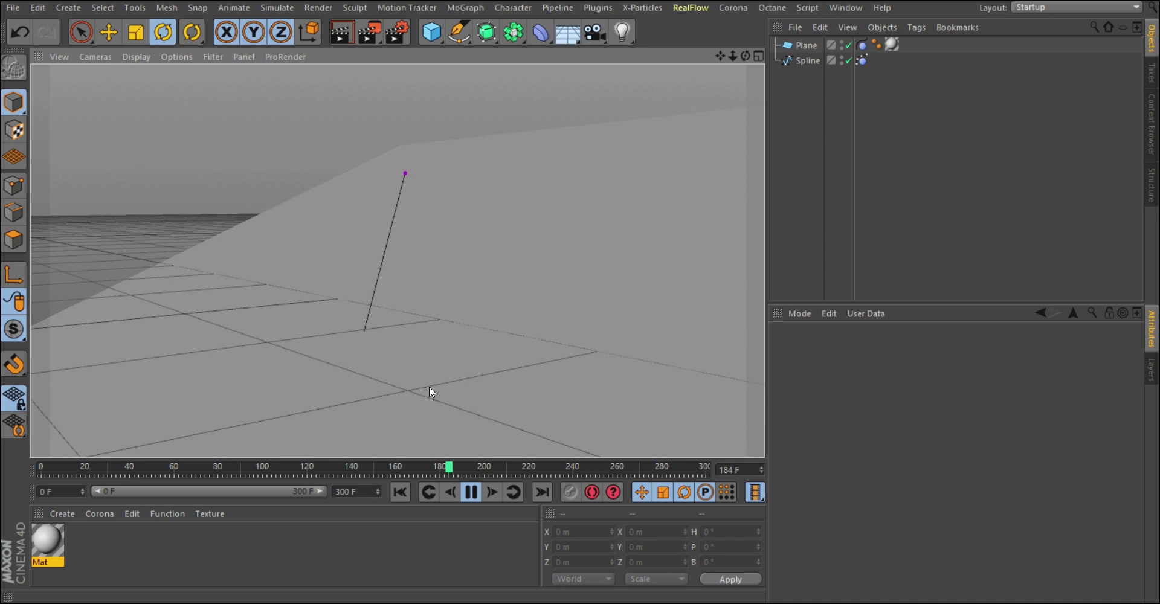
click(471, 492)
click(400, 493)
- Raise the plane along the world Y axis to about 1.246 m
click(799, 45)
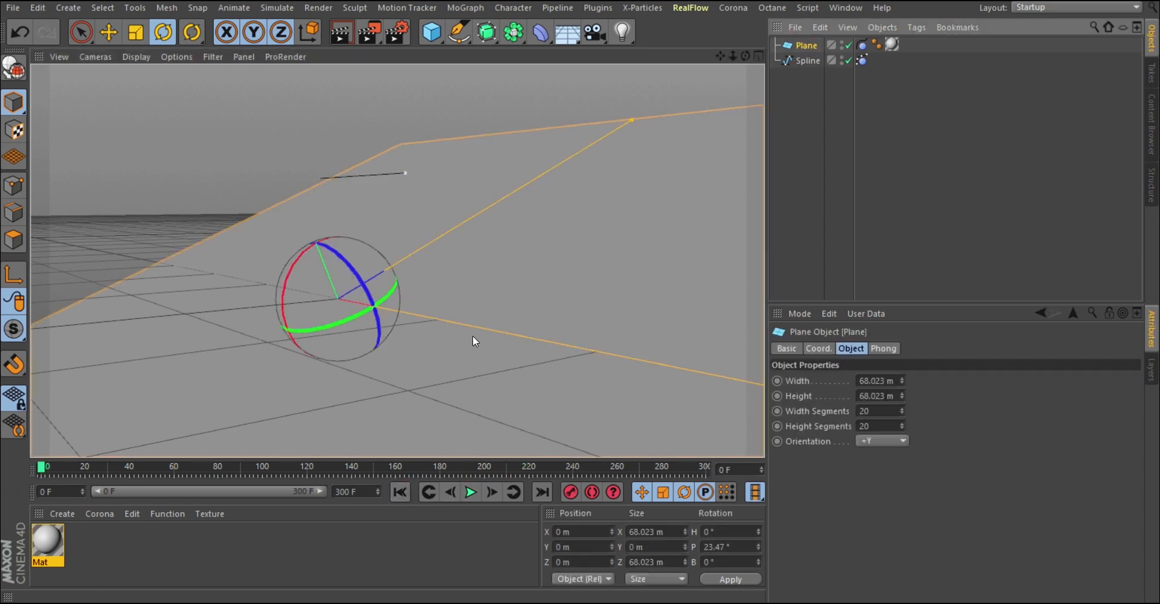
key(e)
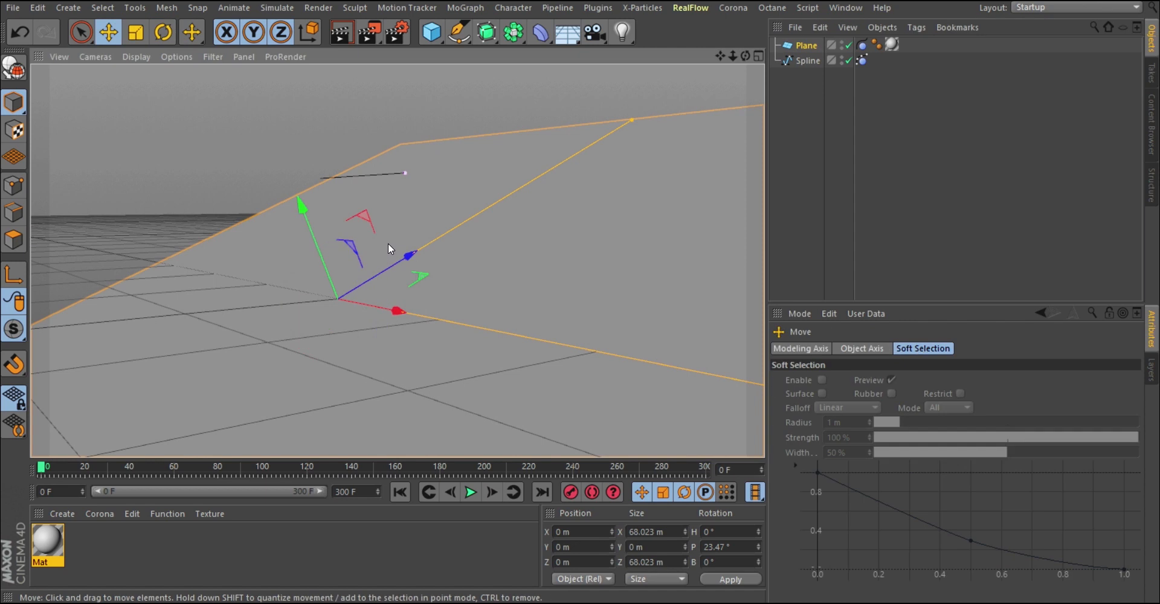
drag(337, 200, 334, 175)
- Play the simulation, stop it and examine how the pinned spline meets the raised plane
click(470, 491)
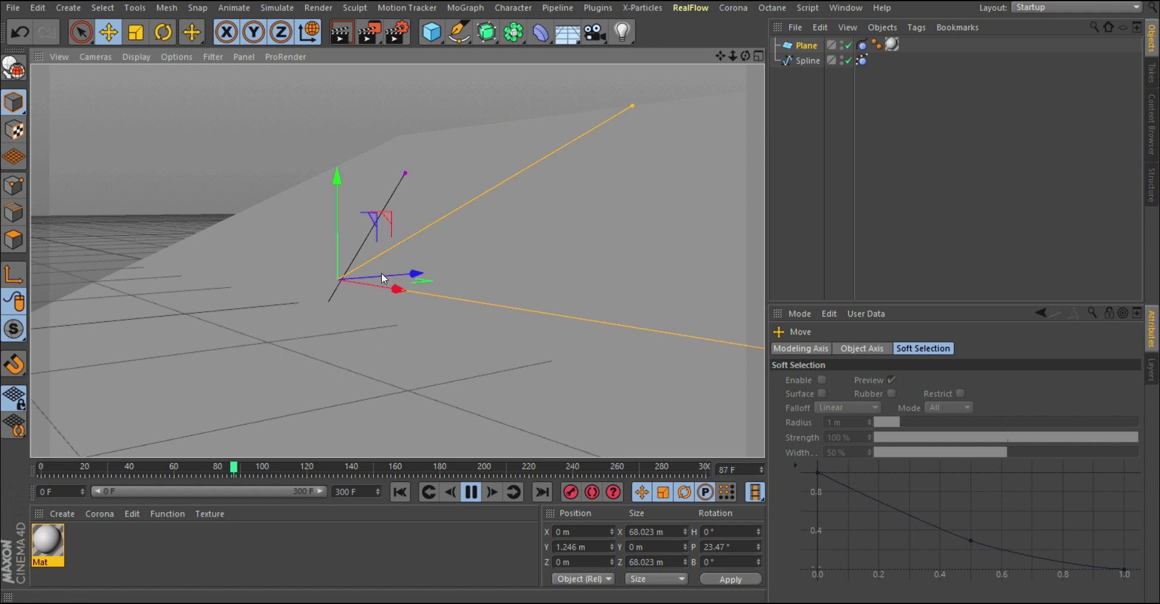
alt+drag(381, 267, 434, 247)
mouse_move(429, 174)
alt+right_down()
mouse_move(438, 132)
mouse_move(434, 170)
alt+right_up()
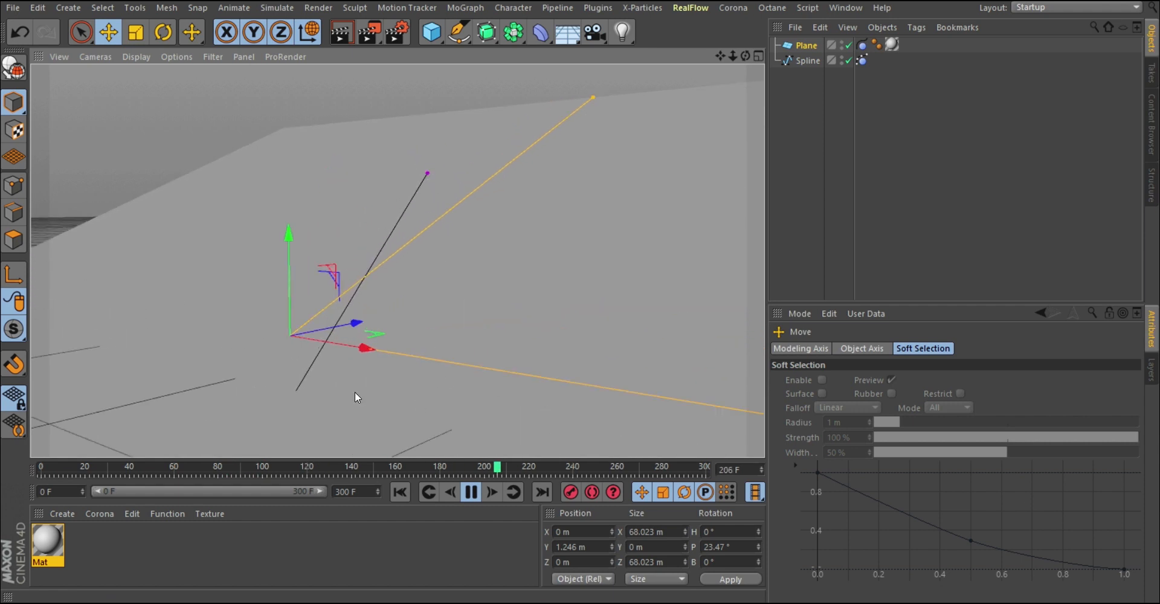
click(471, 492)
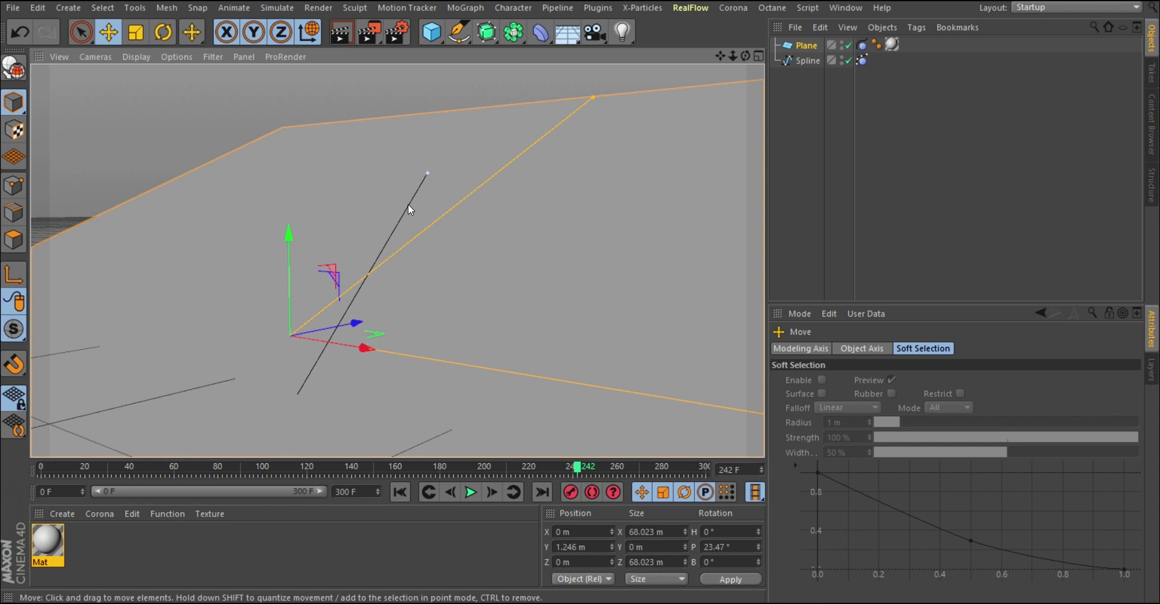
alt+drag(408, 205, 430, 179)
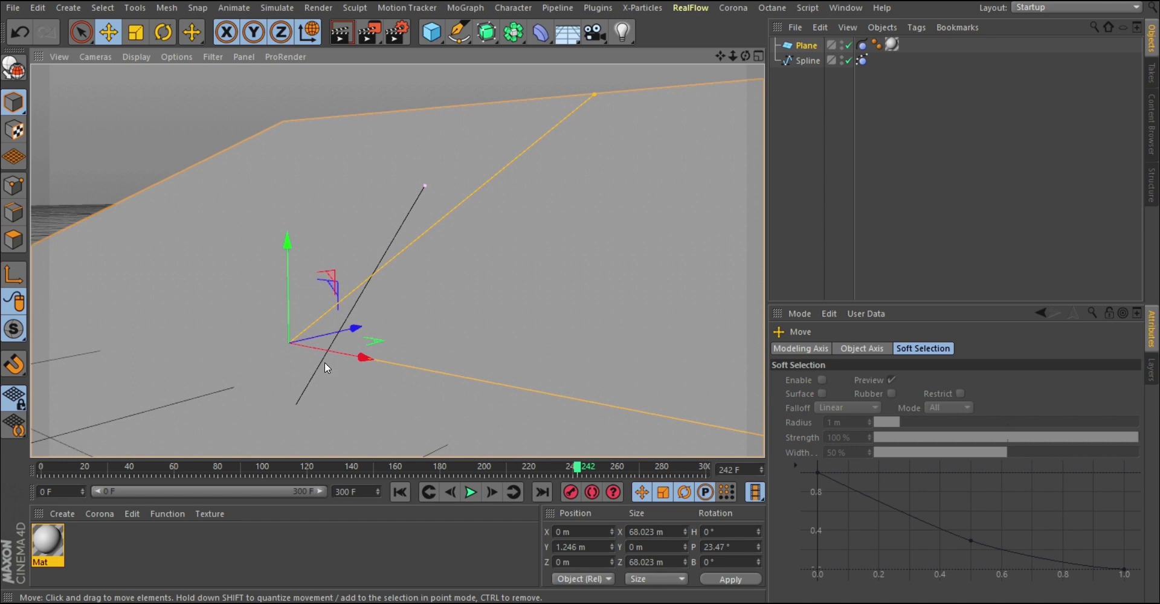
mouse_move(431, 228)
alt+mouse_down()
mouse_move(425, 202)
mouse_move(428, 212)
alt+mouse_up()
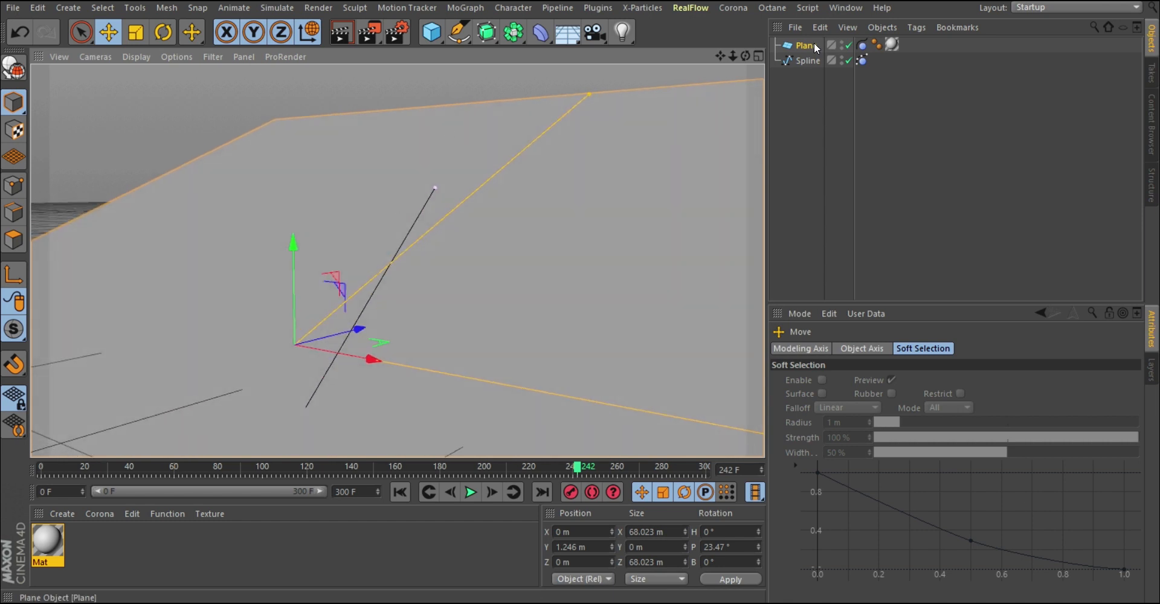
- Change the spline's type to B-Spline and test it with simulation playback from the first frame
click(807, 60)
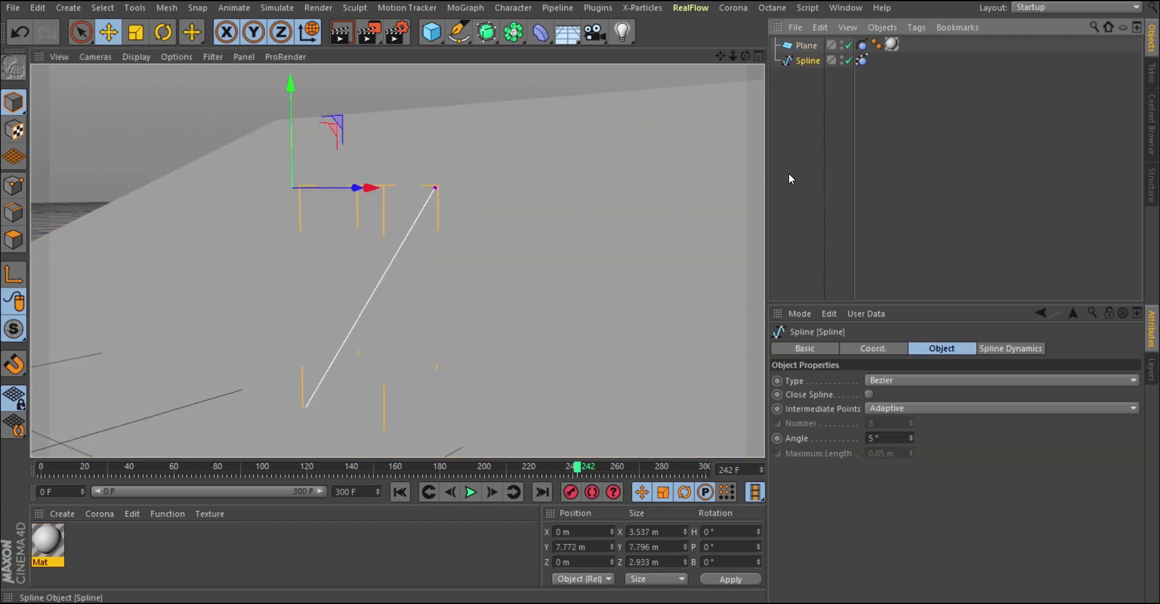
click(886, 382)
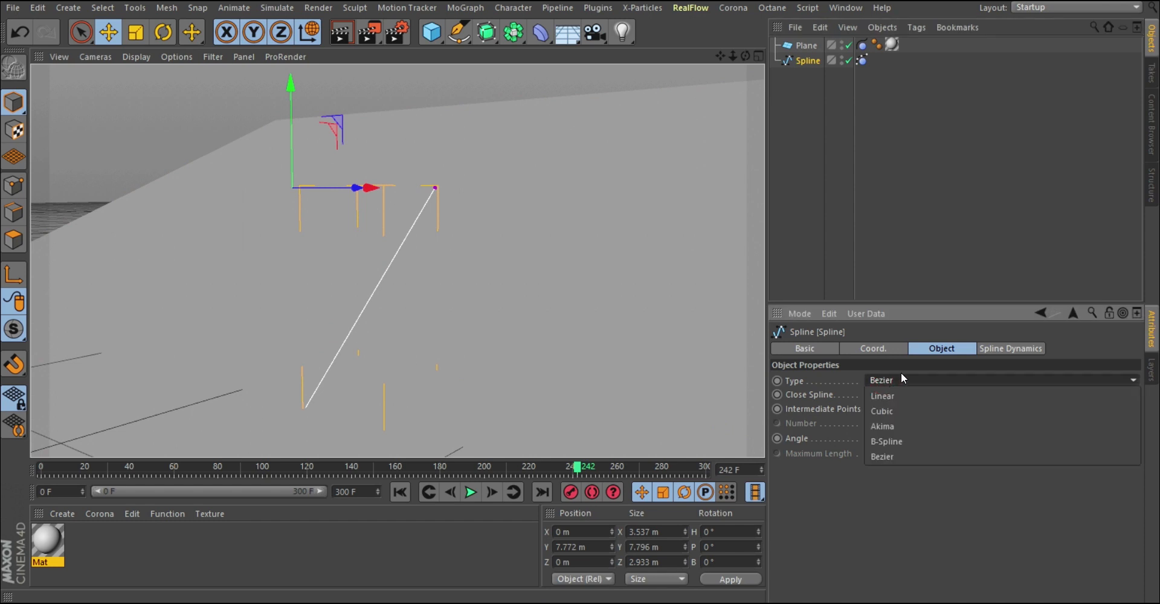
click(907, 444)
click(399, 492)
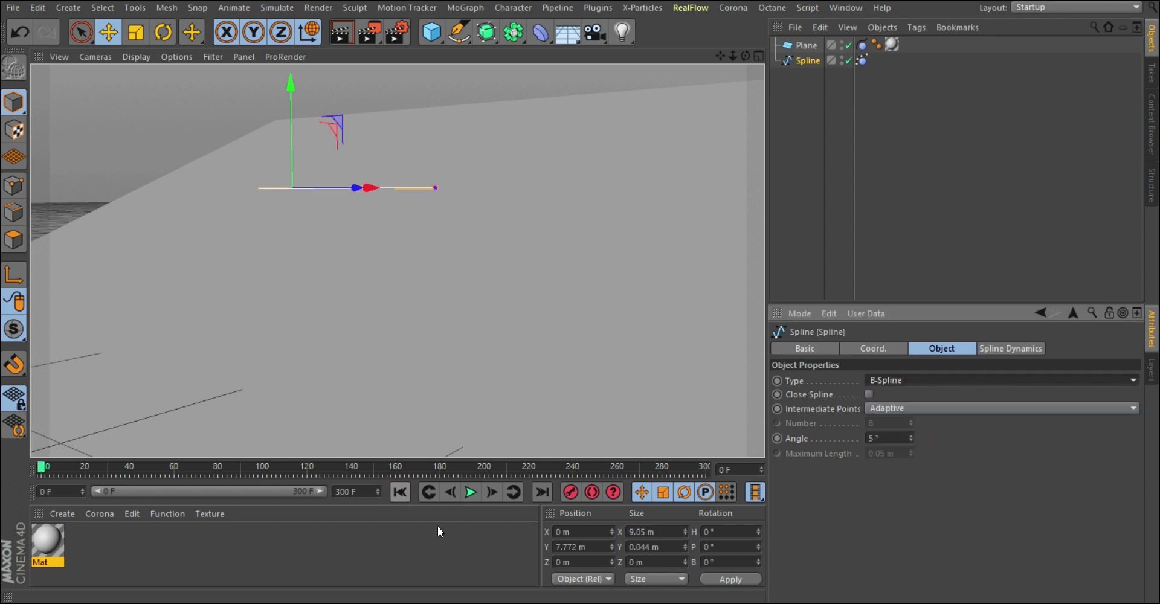
click(469, 492)
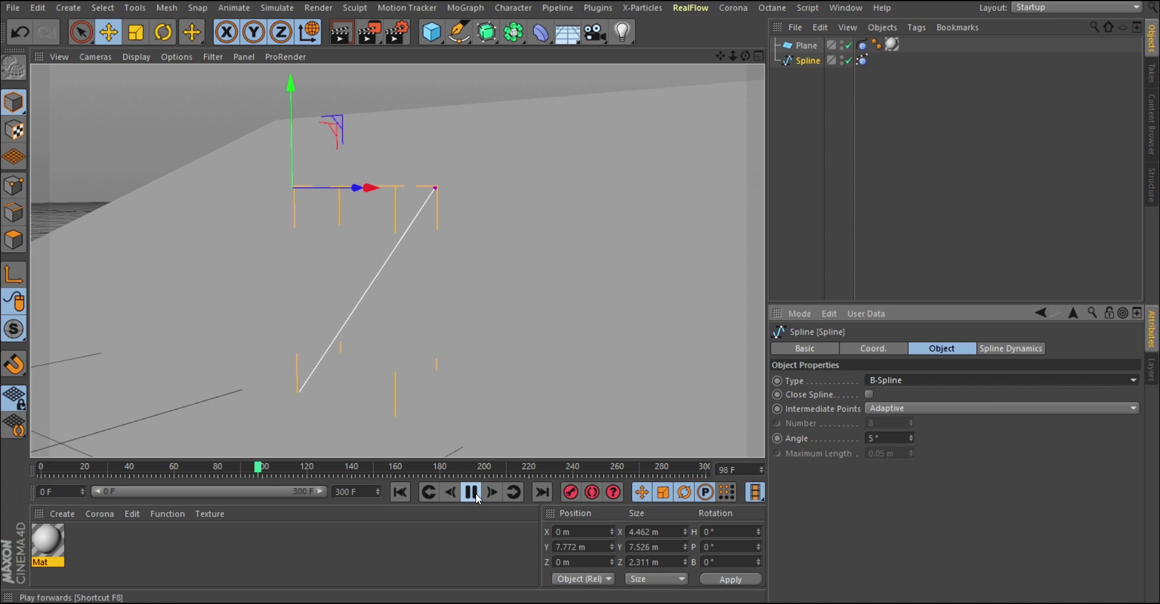
click(471, 493)
click(399, 492)
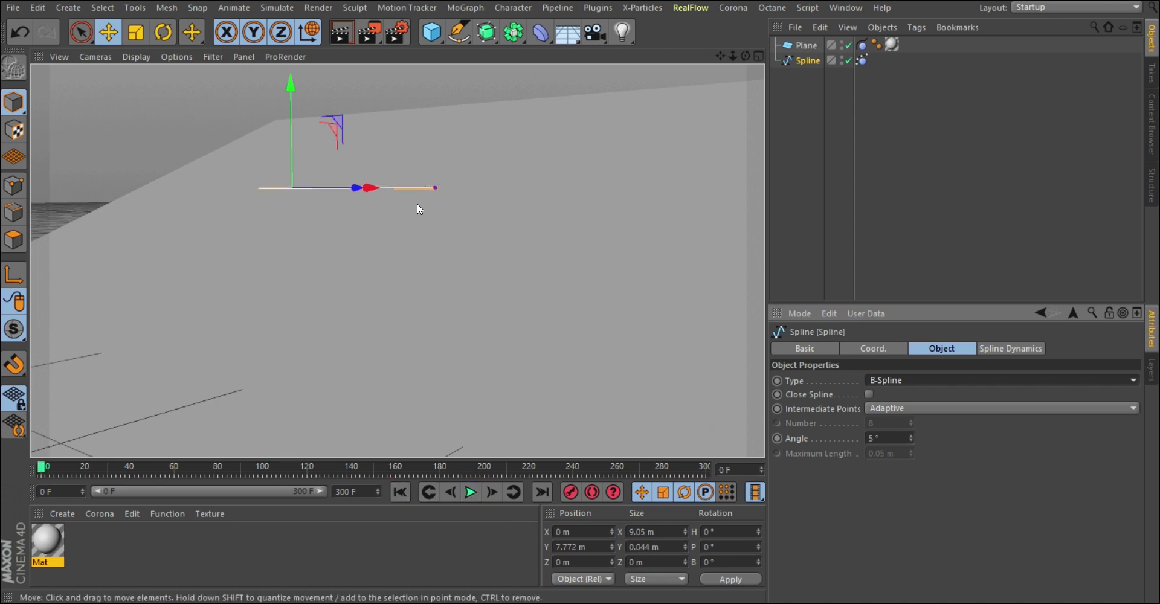
- Select all of the spline's points in point mode
alt+drag(419, 197, 477, 212)
scroll(504, 214, up, 2)
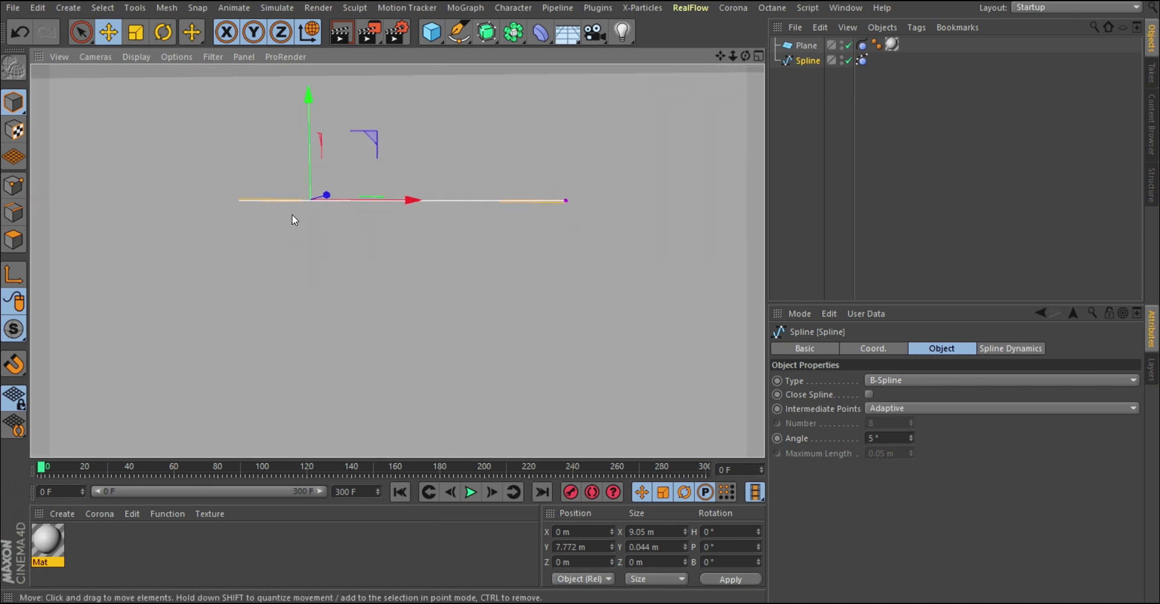
click(14, 186)
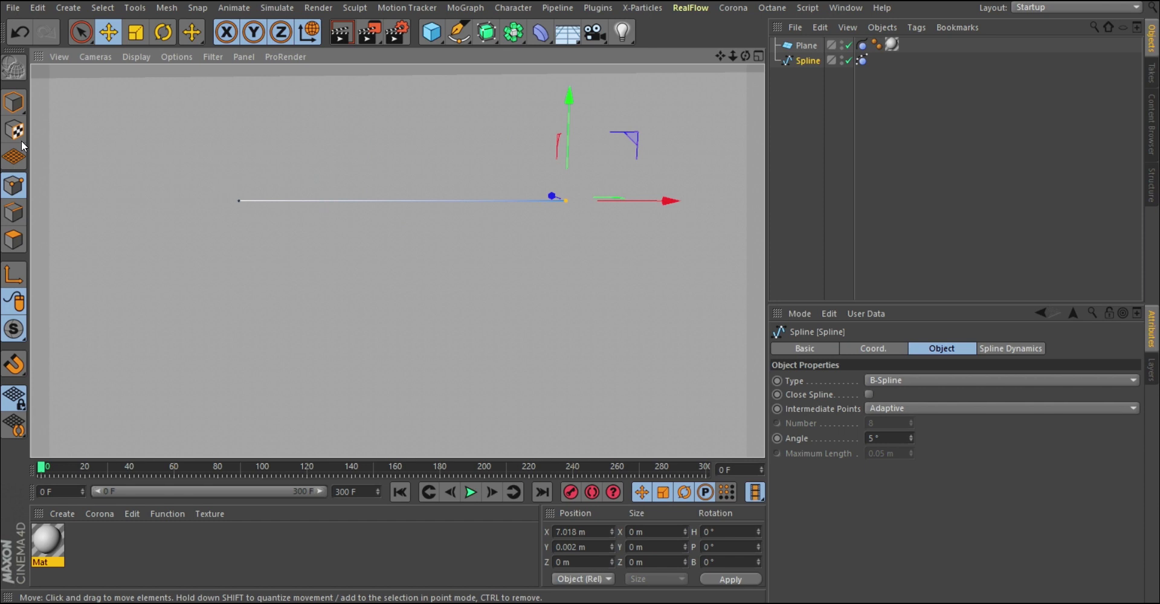
key(ctrl+a)
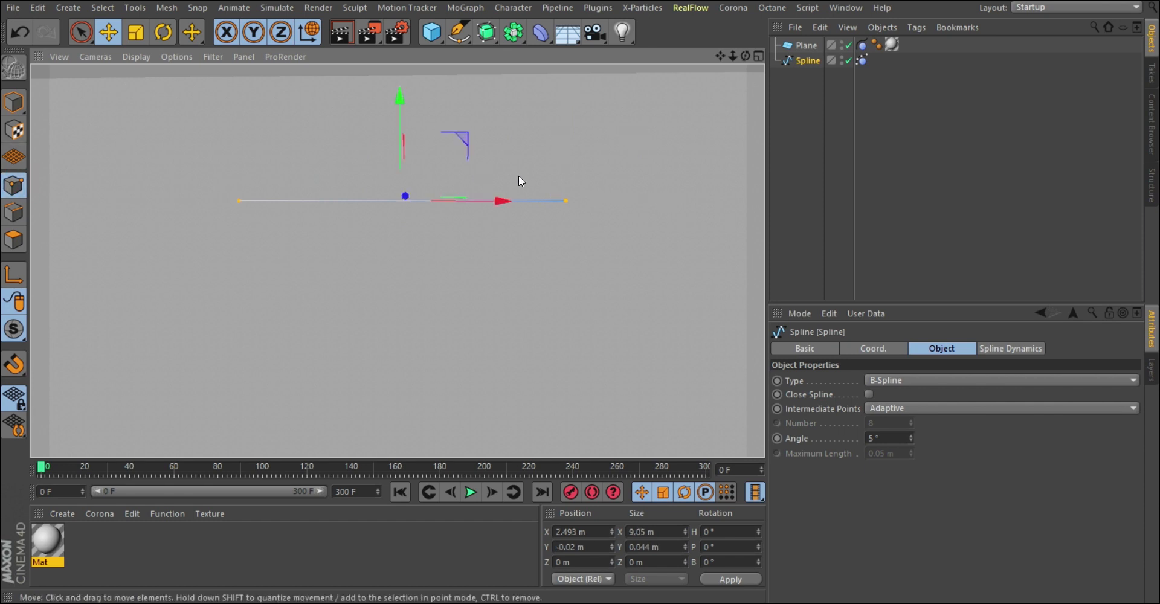
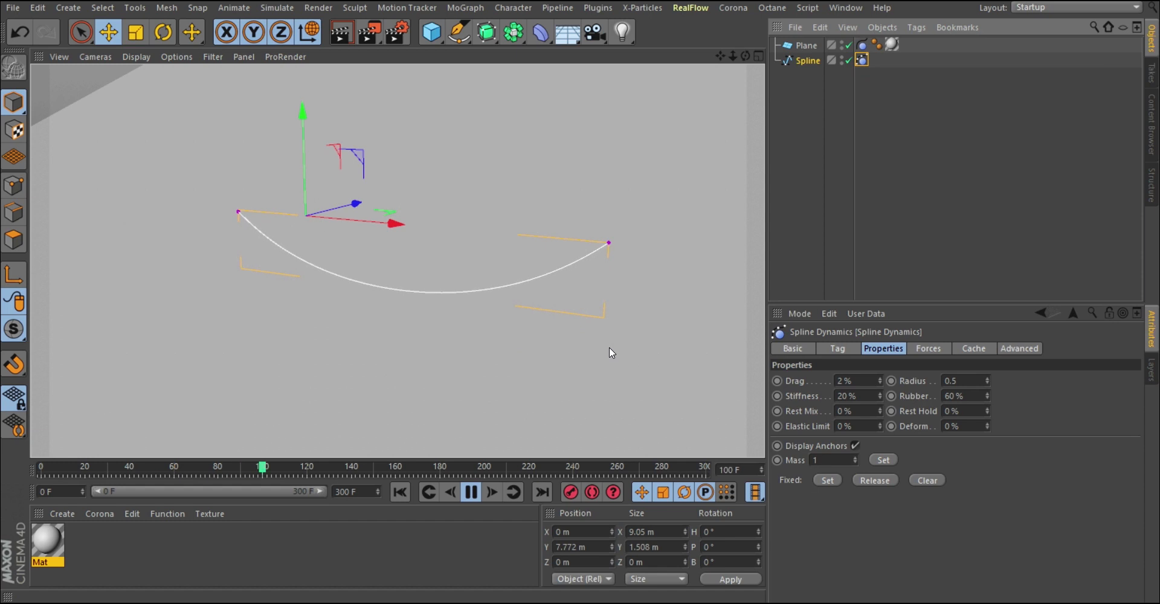
- Set the Spline Dynamics radius to 0 and replay the simulation from the first frame
mouse_move(339, 294)
alt+mouse_down()
mouse_move(296, 287)
mouse_move(302, 267)
mouse_move(352, 300)
mouse_move(333, 290)
alt+mouse_up()
alt+right_drag(317, 269, 459, 362)
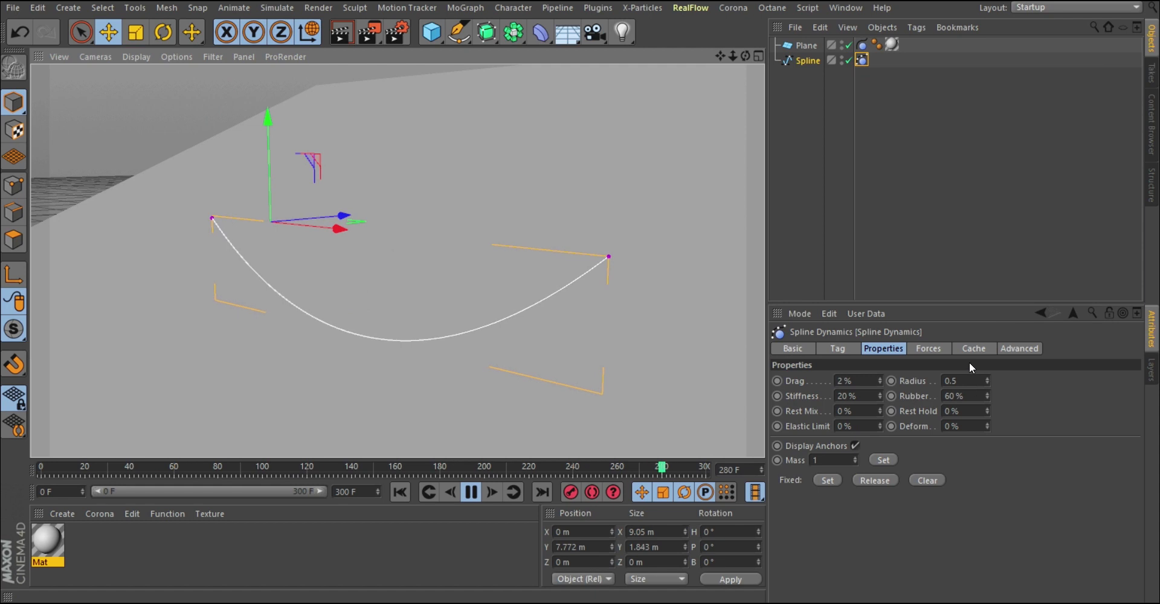
click(860, 380)
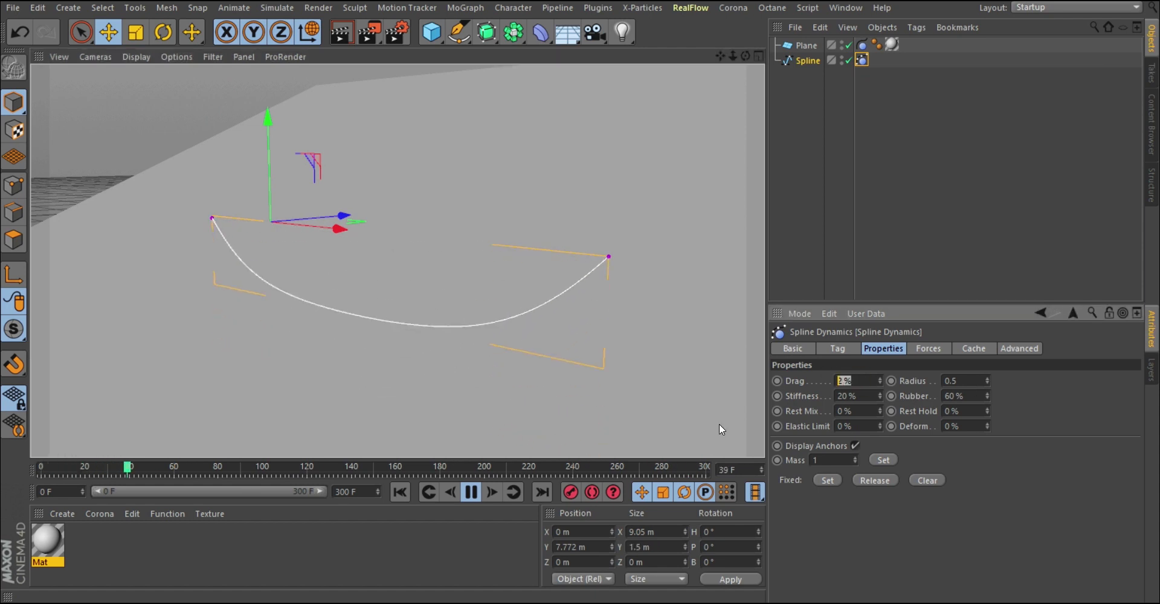
key(Tab)
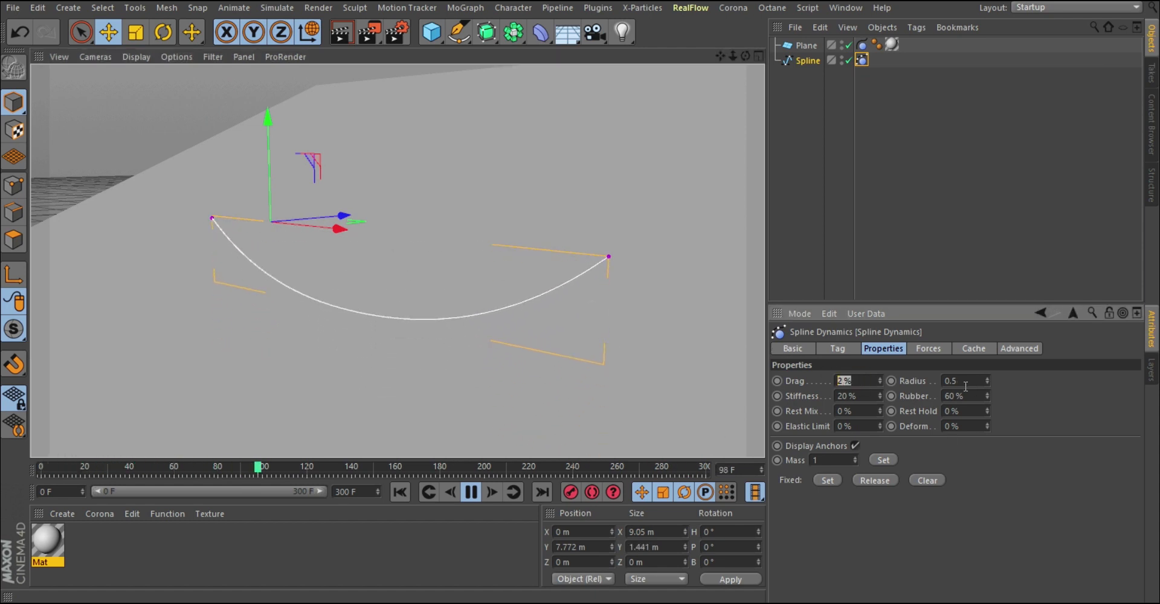
text(0)
key(Return)
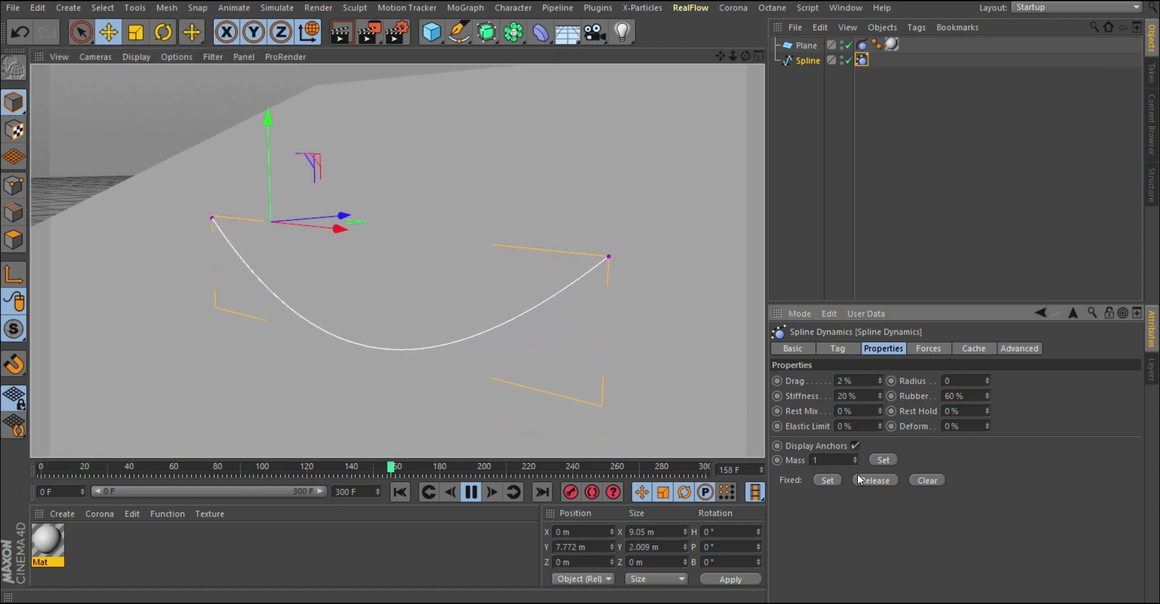
click(402, 491)
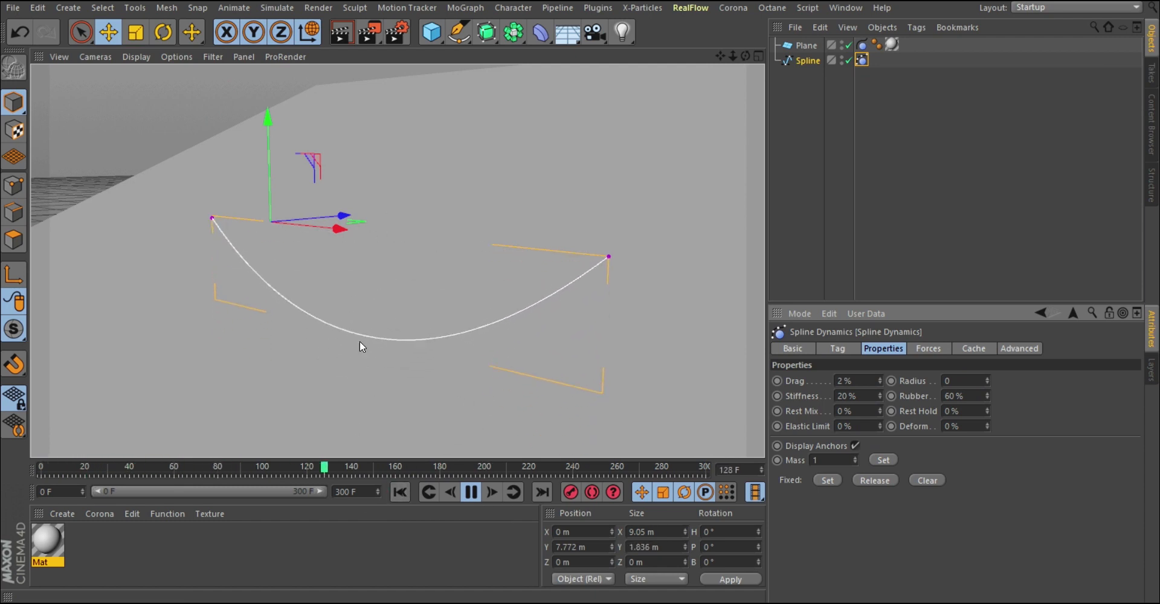
- Set the Spline Dynamics radius to 100, replay the simulation, then stop it and return to the first frame
drag(962, 380, 932, 381)
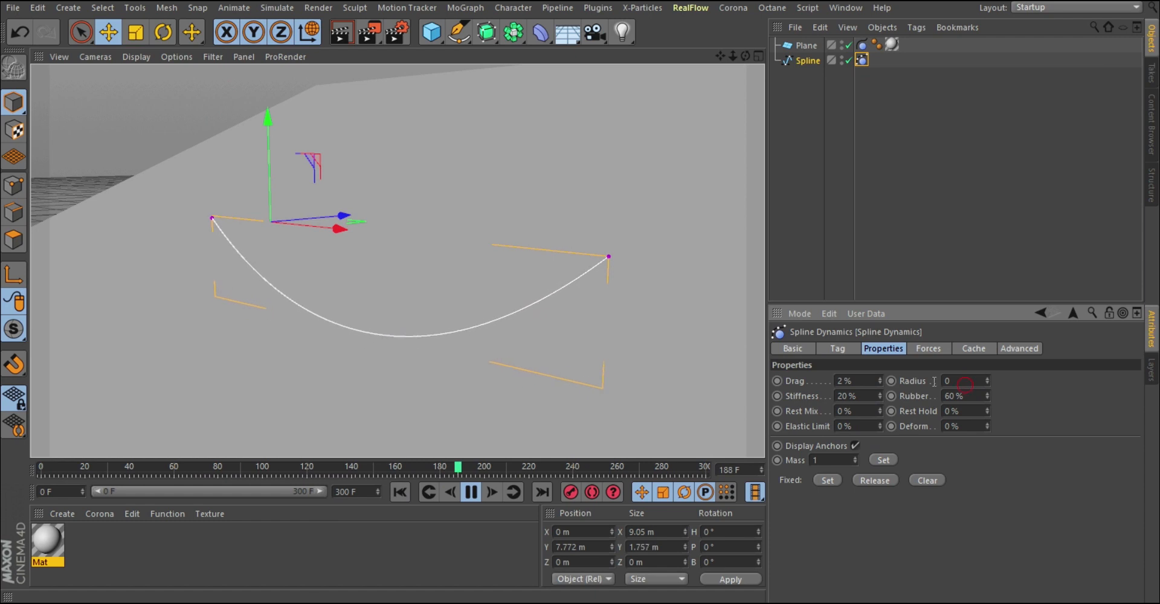
text(100)
key(Return)
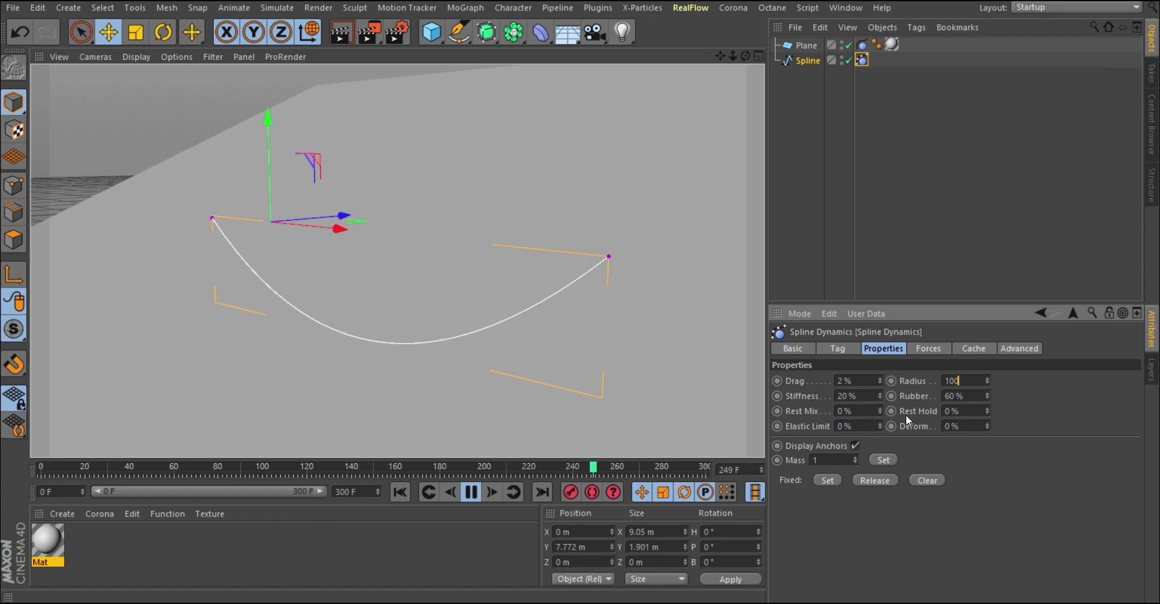
click(399, 491)
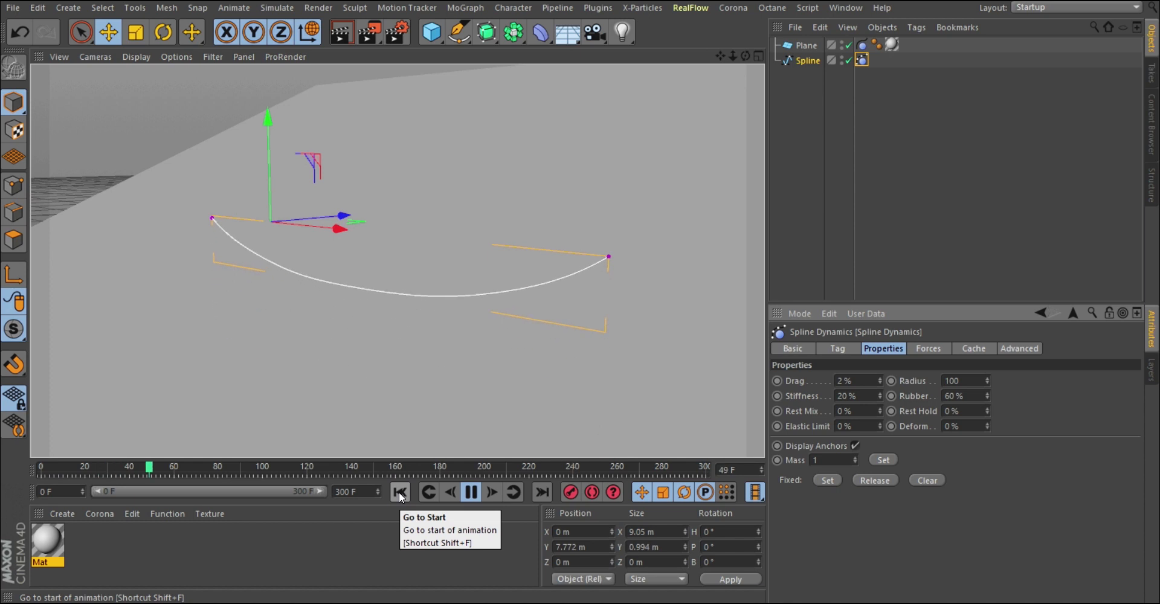
click(470, 492)
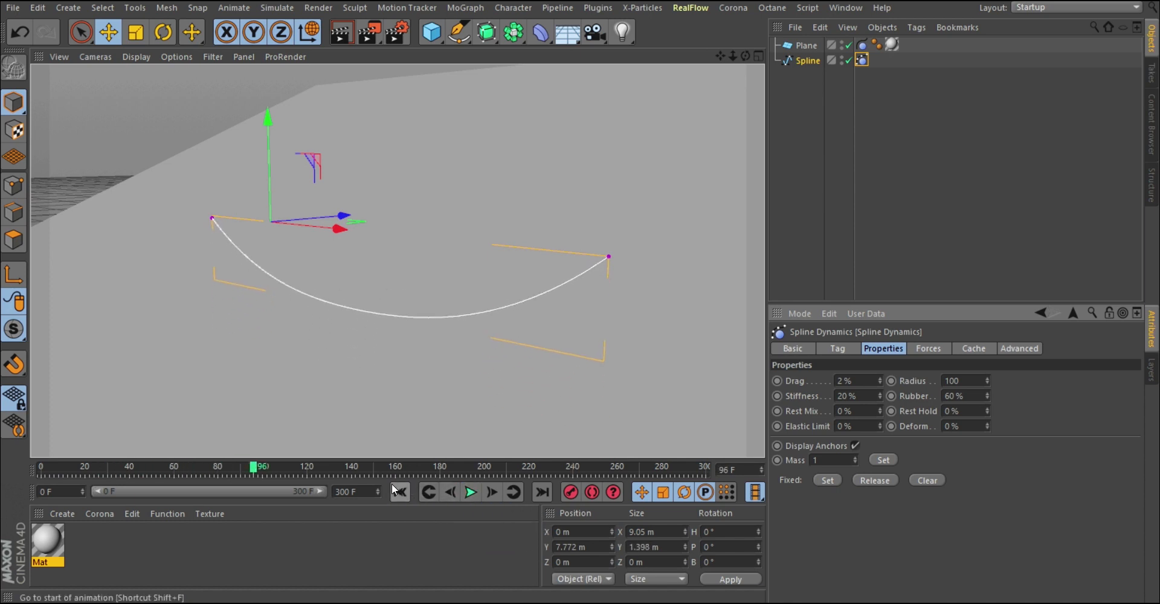
click(399, 492)
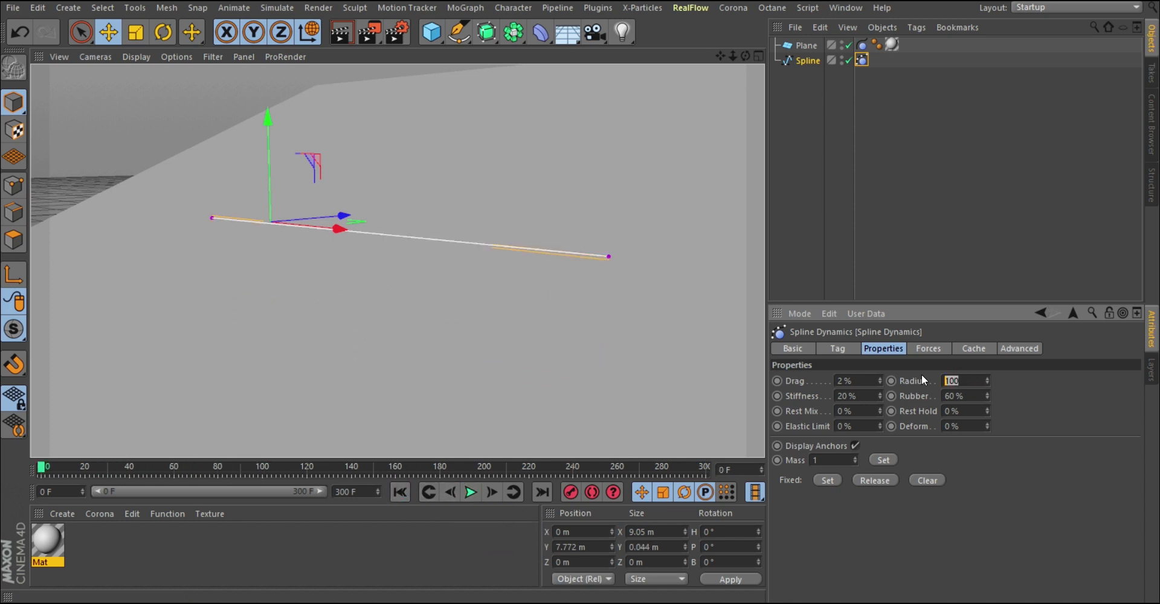
- Reset the Spline Dynamics radius to its default value
right_click(920, 374)
click(913, 381)
right_click(911, 382)
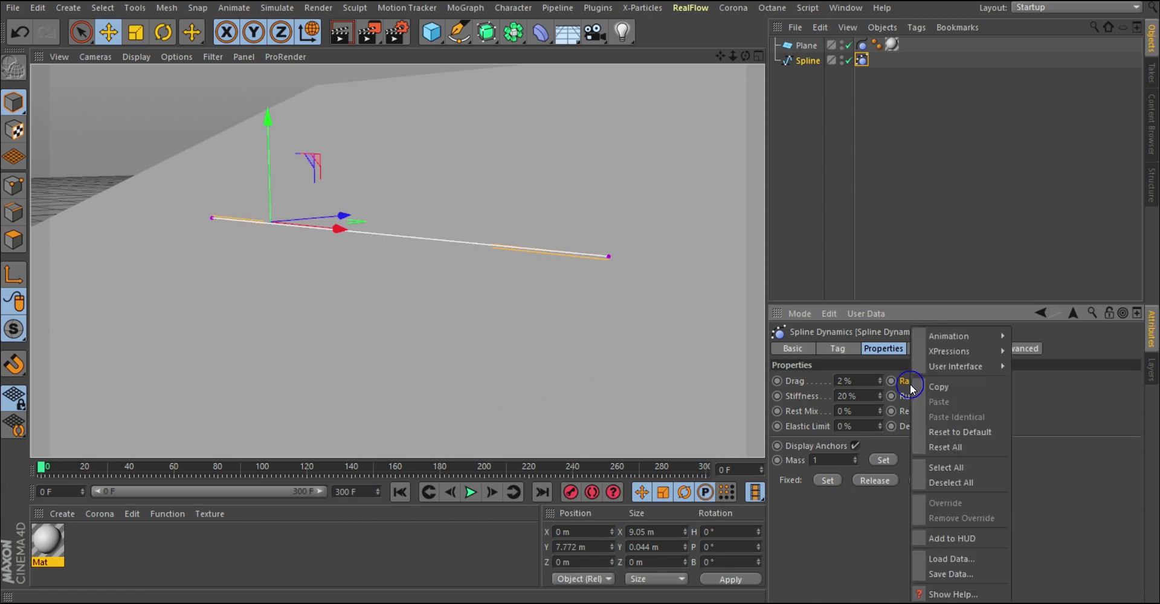
click(941, 432)
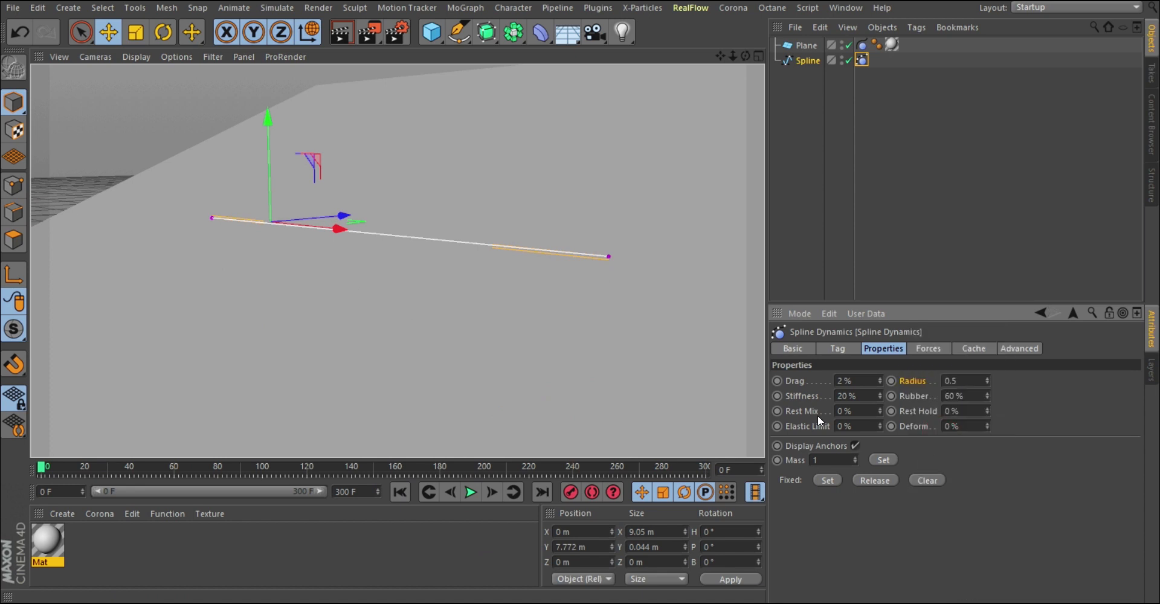
- Set the spline's stiffness to 0%, play the simulation and examine how the curve bends between its pinned ends
double_click(865, 398)
click(470, 493)
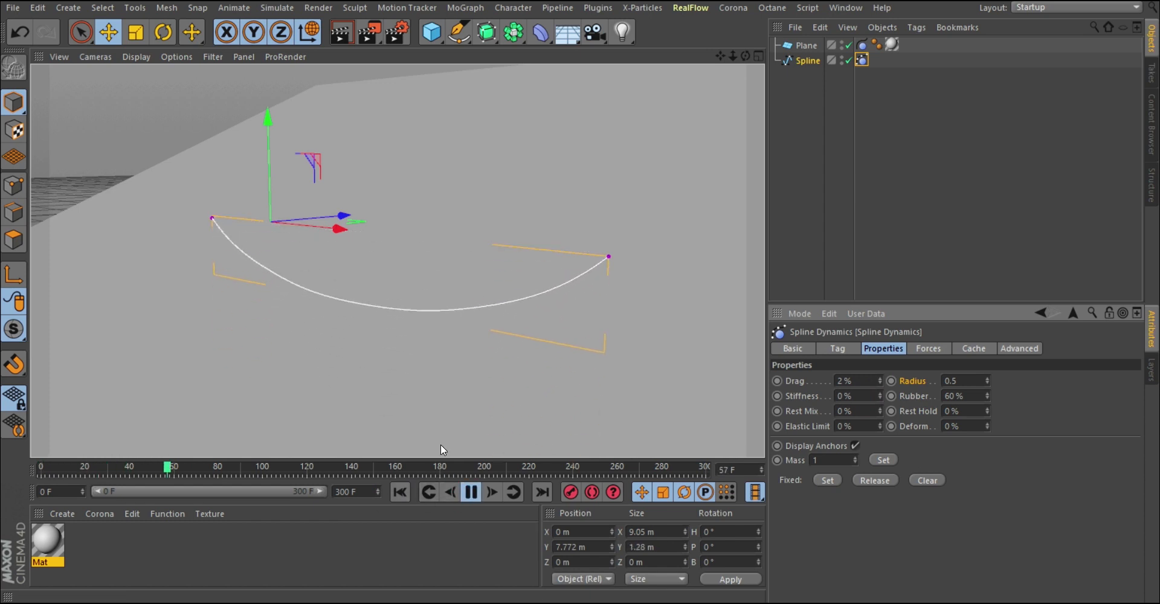
alt+drag(425, 329, 187, 232)
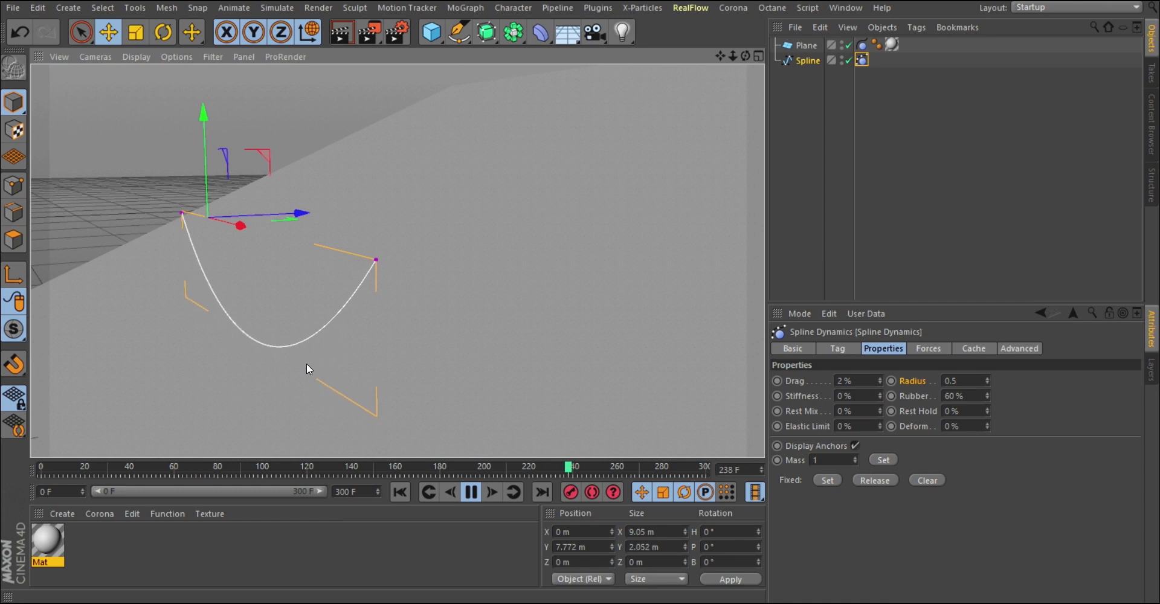
scroll(284, 343, up, 5)
alt+middle_drag(251, 347, 305, 363)
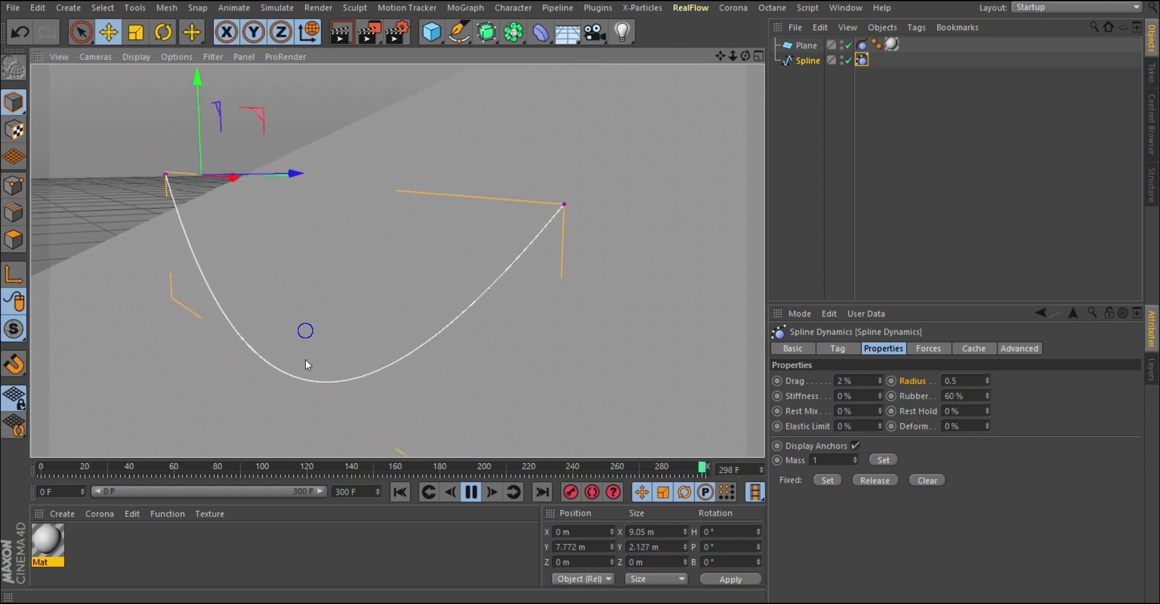
scroll(305, 338, down, 5)
- Set the spline's stiffness to 100%, replay the simulation from the first frame and examine the curve up close
drag(854, 396, 784, 426)
text(100)
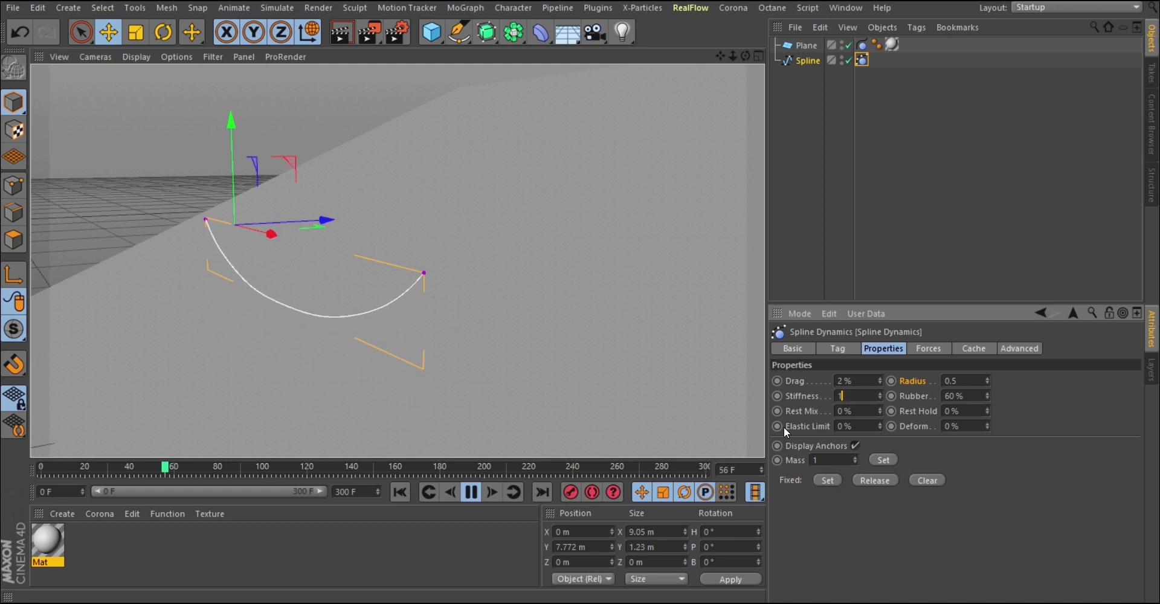
key(Return)
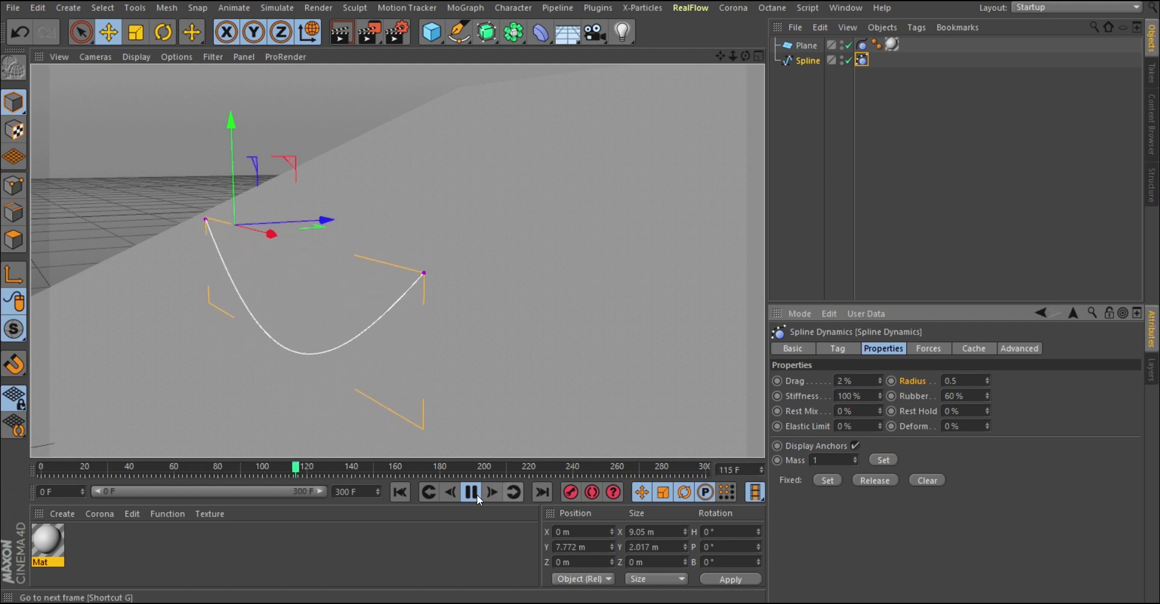
click(471, 492)
click(400, 492)
click(471, 492)
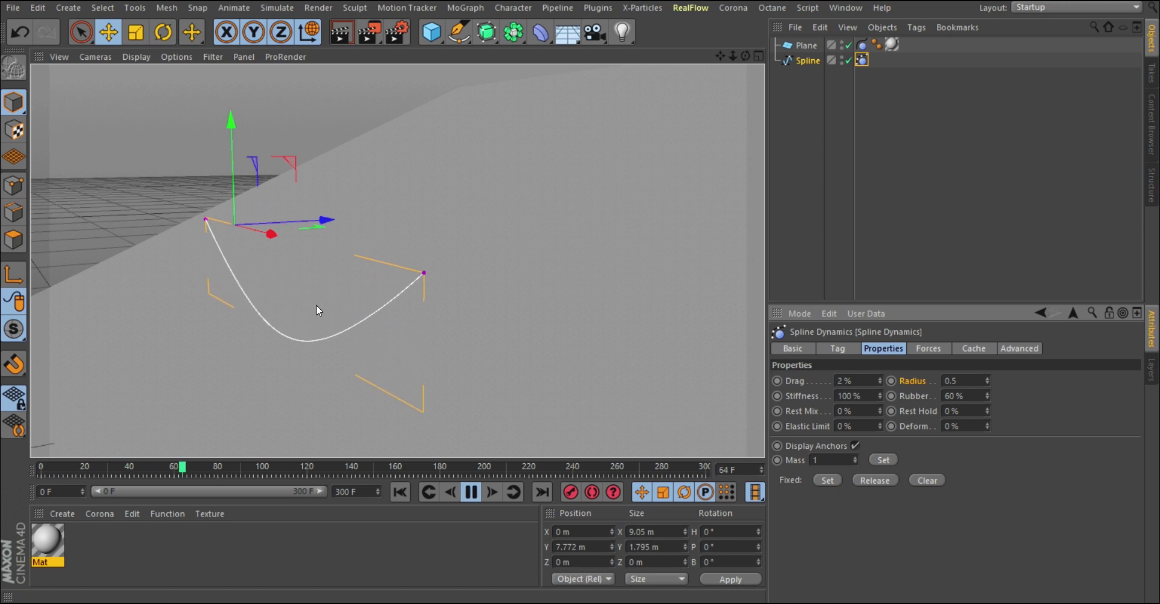
alt+right_drag(316, 311, 286, 303)
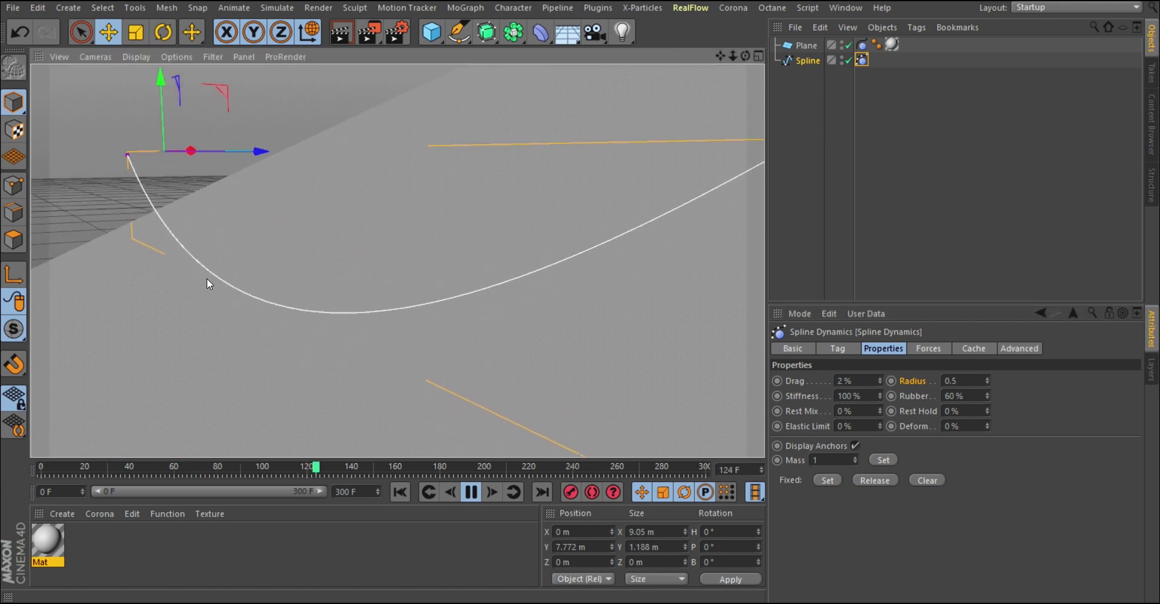
alt+right_drag(350, 326, 323, 351)
- Add a sphere near the spline at about Y 5.445 m, Z -1.046 m, and transfer the plane's Hair Collider tag to it
drag(433, 33, 749, 80)
scroll(308, 281, down, 3)
drag(292, 306, 282, 210)
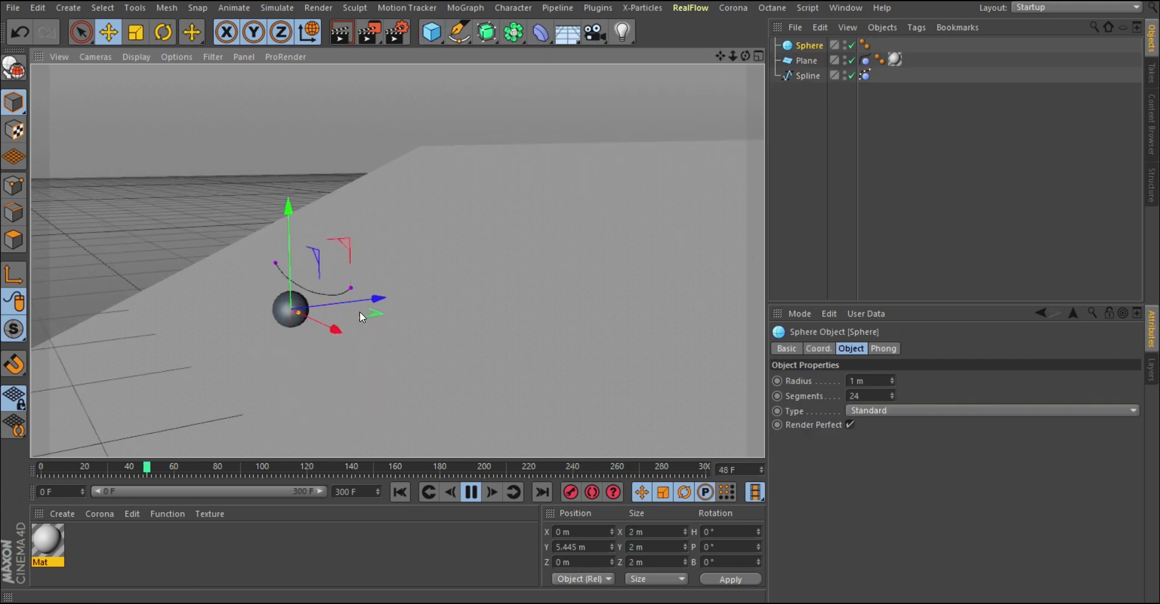
drag(375, 303, 355, 302)
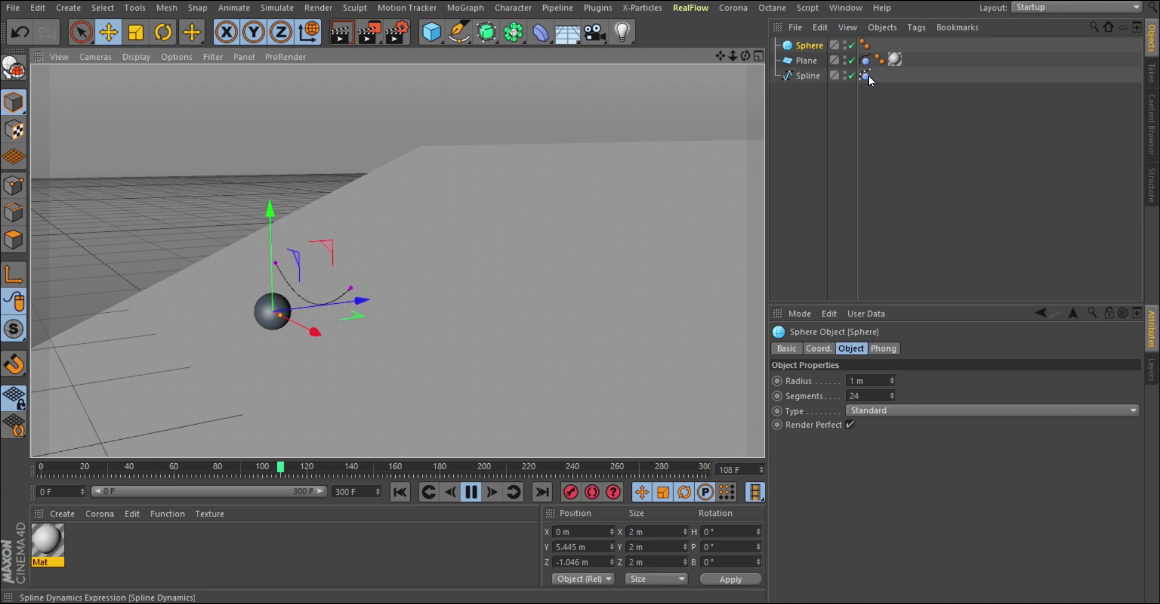
drag(865, 62, 875, 46)
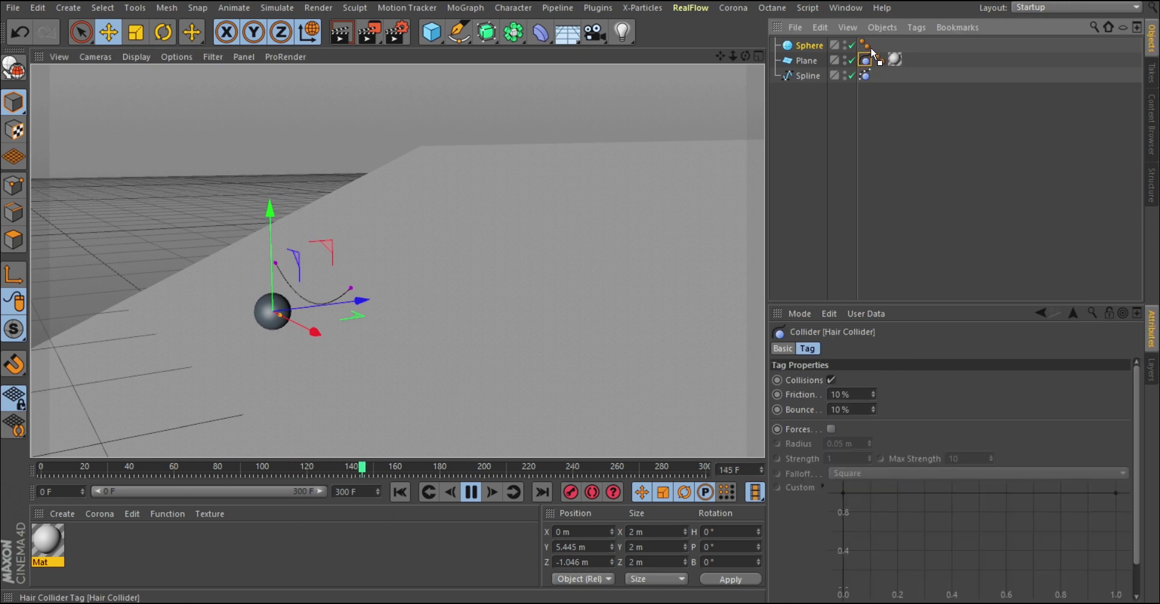
- Extend the animation to 500 frames and expand the preview range to the full length
click(350, 491)
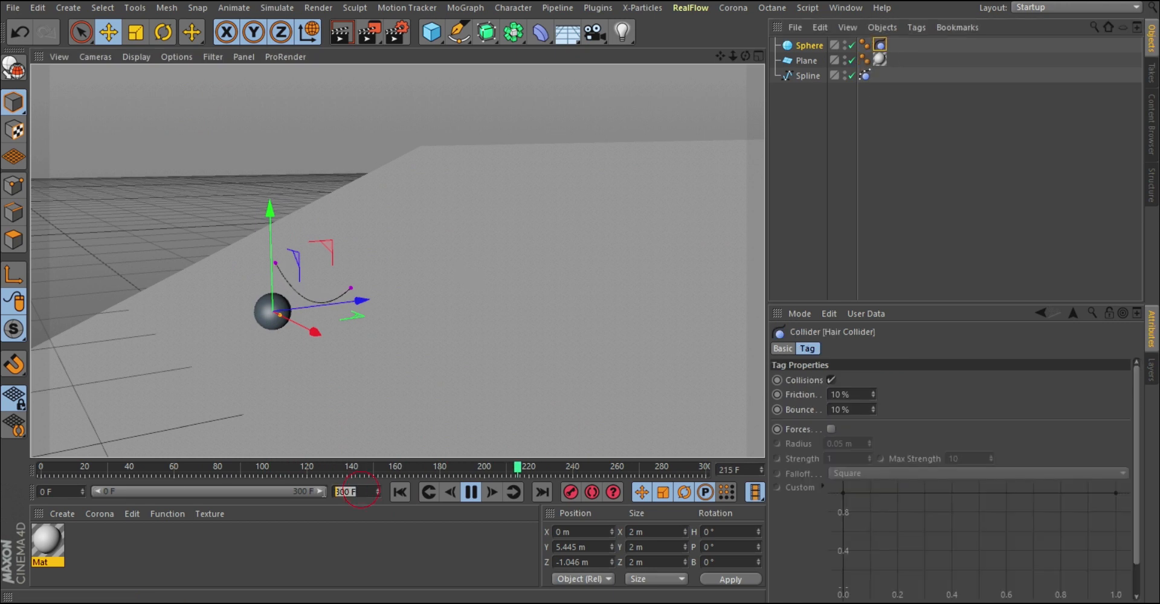
text(500)
key(Return)
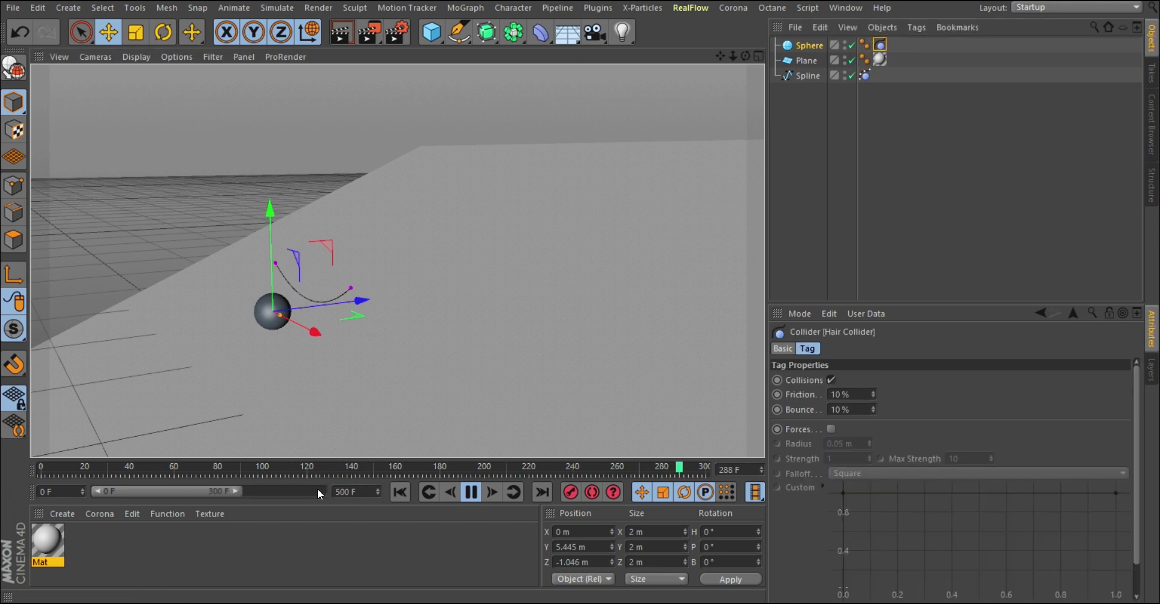
double_click(259, 493)
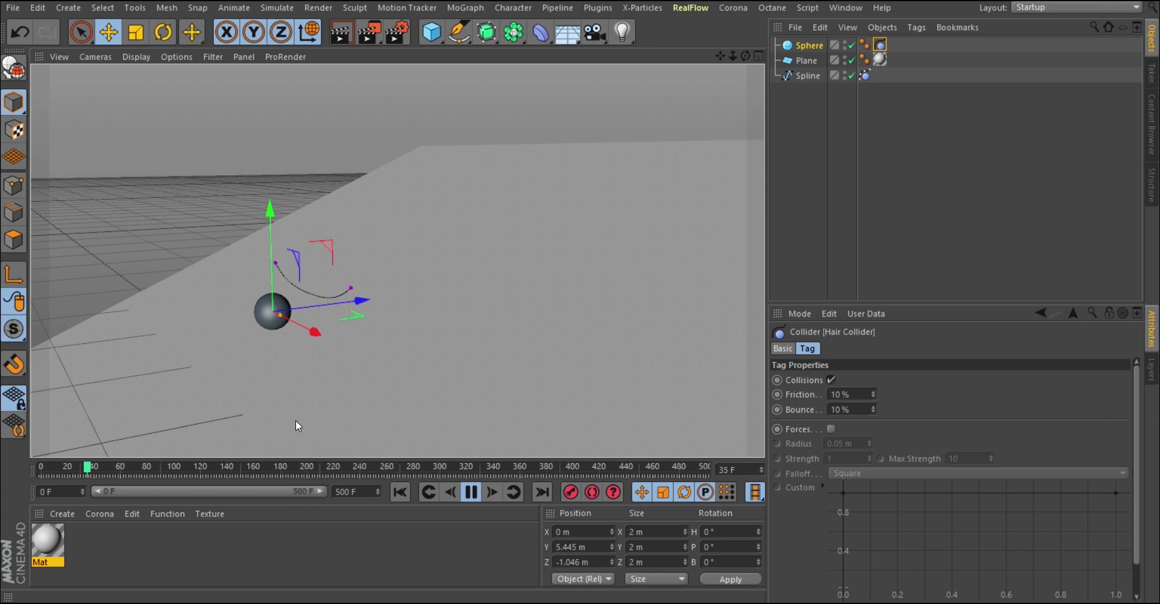
- Raise the sphere to about 6.255 m in Y and shift it to about -0.107 m in Z while the simulation plays
click(808, 46)
mouse_move(357, 298)
mouse_down()
mouse_move(399, 290)
mouse_move(359, 307)
mouse_up()
alt+drag(292, 276, 259, 255)
drag(204, 164, 202, 148)
mouse_move(302, 248)
mouse_down()
mouse_move(313, 247)
mouse_move(298, 266)
mouse_up()
mouse_move(249, 240)
alt+right_down()
mouse_move(261, 209)
mouse_move(234, 245)
alt+right_up()
alt+drag(234, 245, 282, 265)
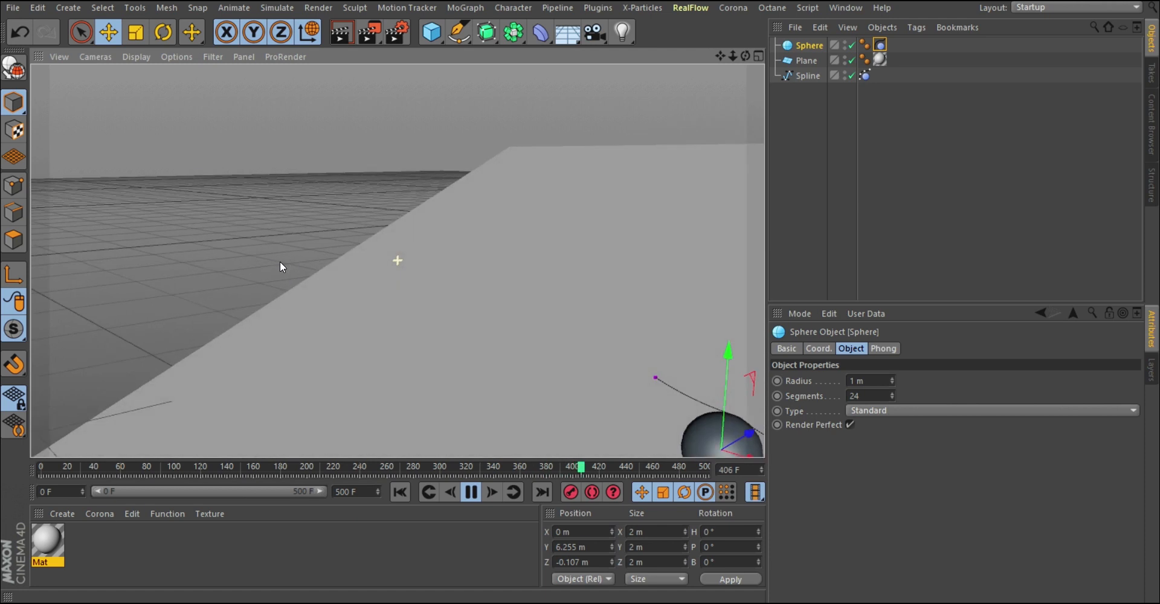
- Move the sphere against the spline to about 2.409 m in X and -0.596 m in Z
alt+drag(444, 326, 335, 339)
drag(415, 307, 346, 354)
alt+right_drag(453, 329, 469, 270)
drag(495, 340, 467, 330)
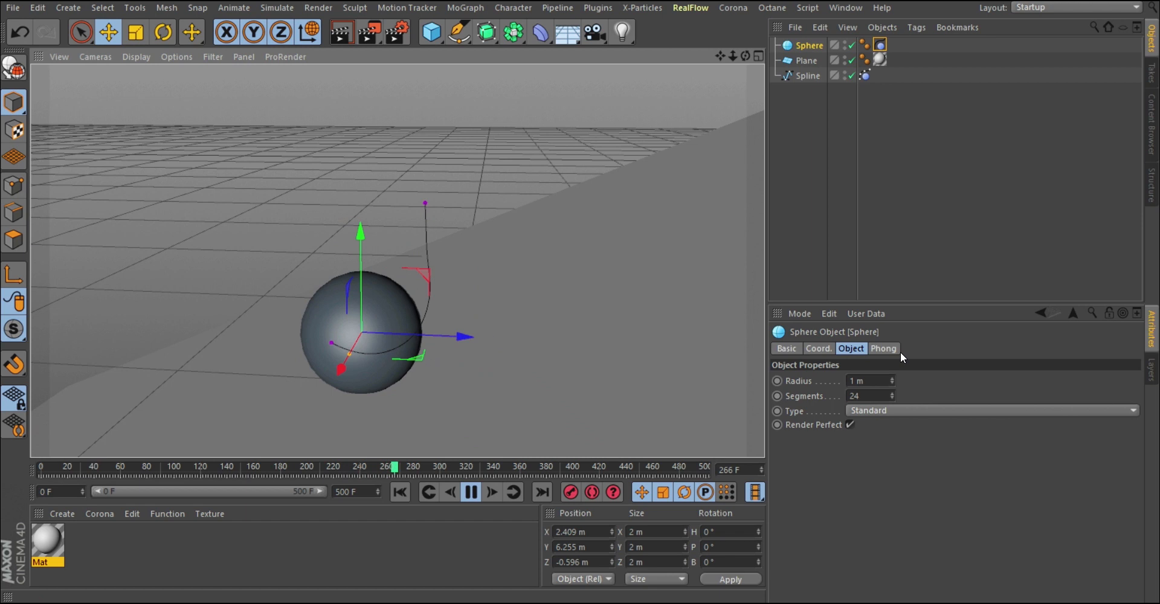
- Set the spline's stiffness to 0% and examine how it collides with the sphere during playback
click(864, 75)
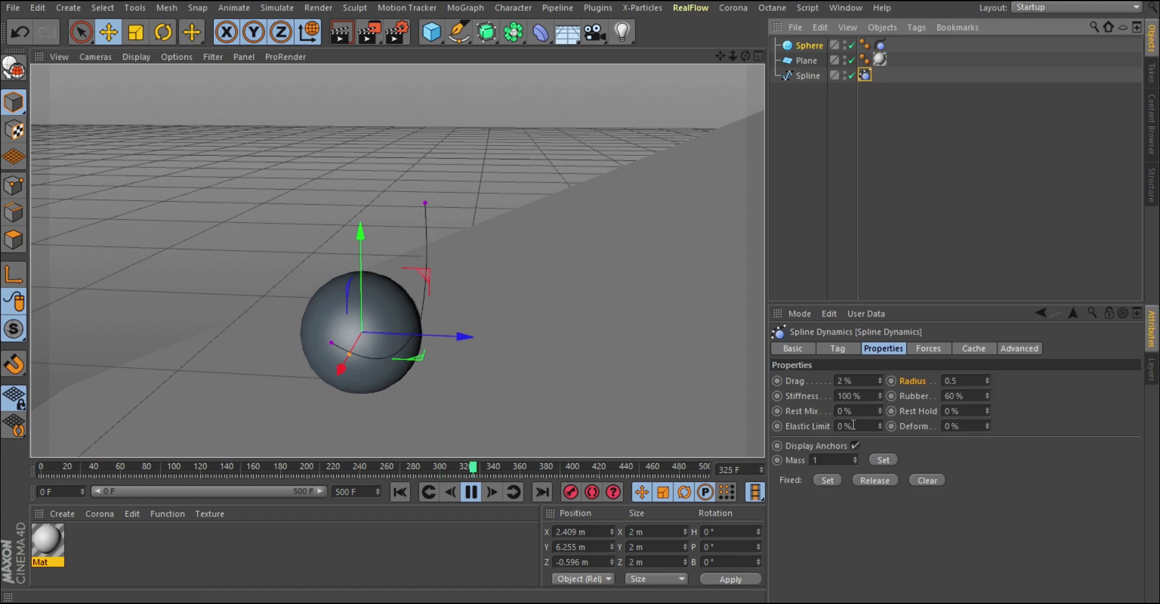
drag(868, 396, 796, 396)
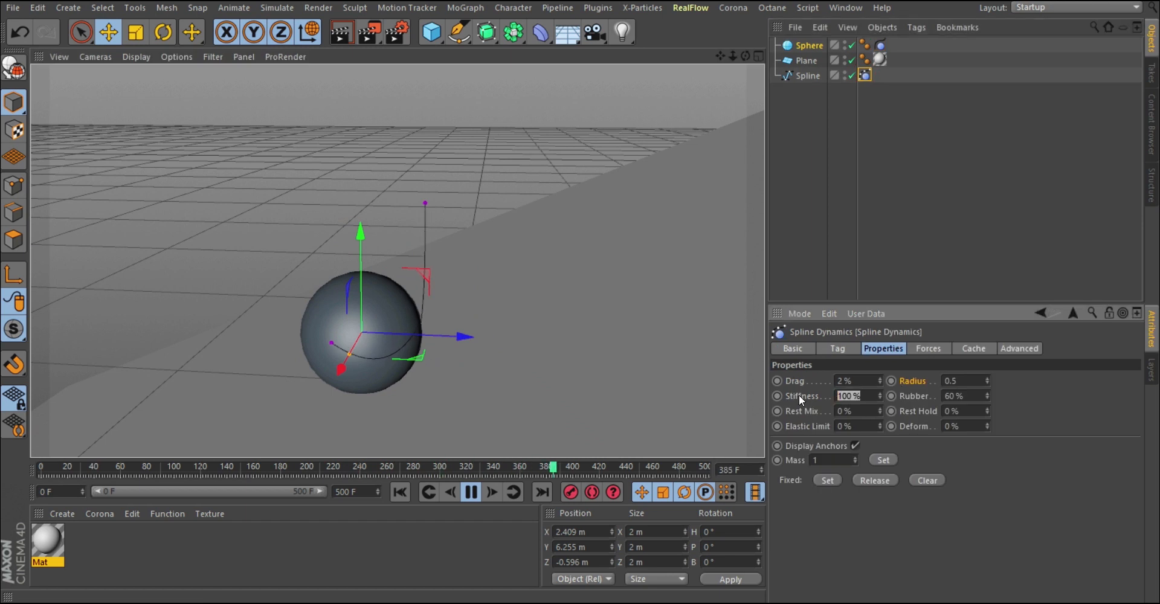
text(0)
key(Return)
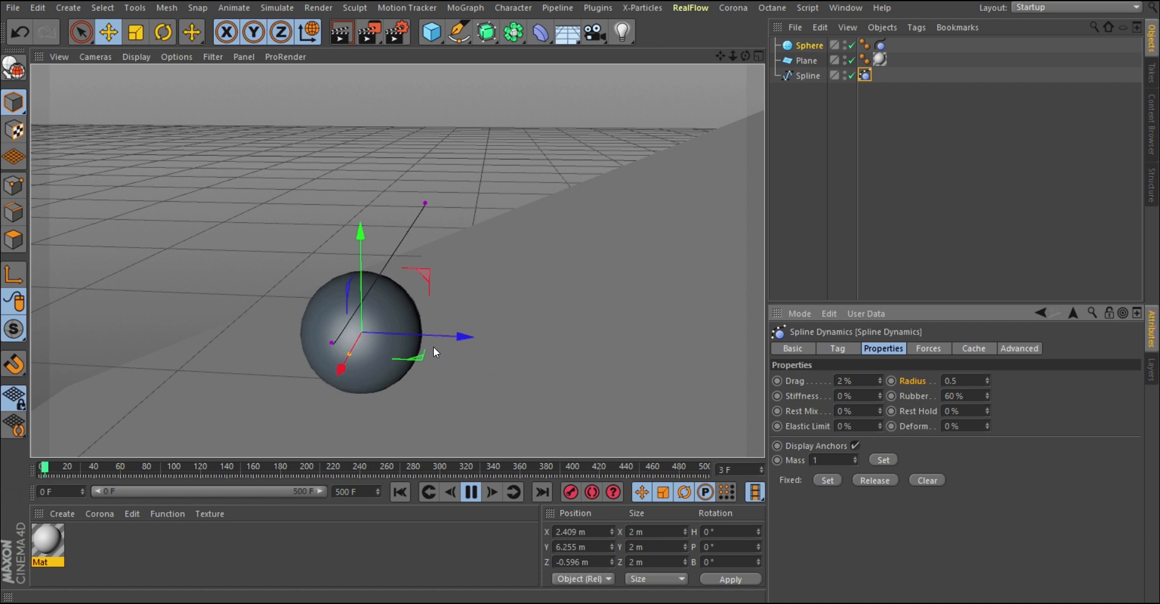
alt+drag(433, 346, 404, 339)
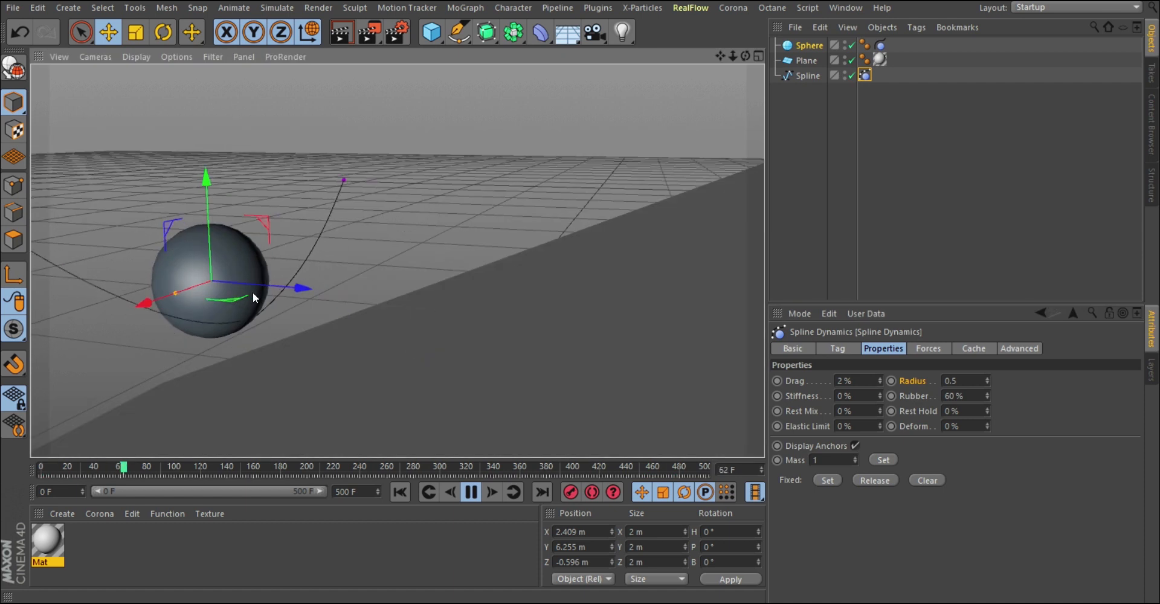
- Set the spline's stiffness to 100% and examine how it wraps around the sphere during playback
drag(864, 396, 808, 398)
text(100)
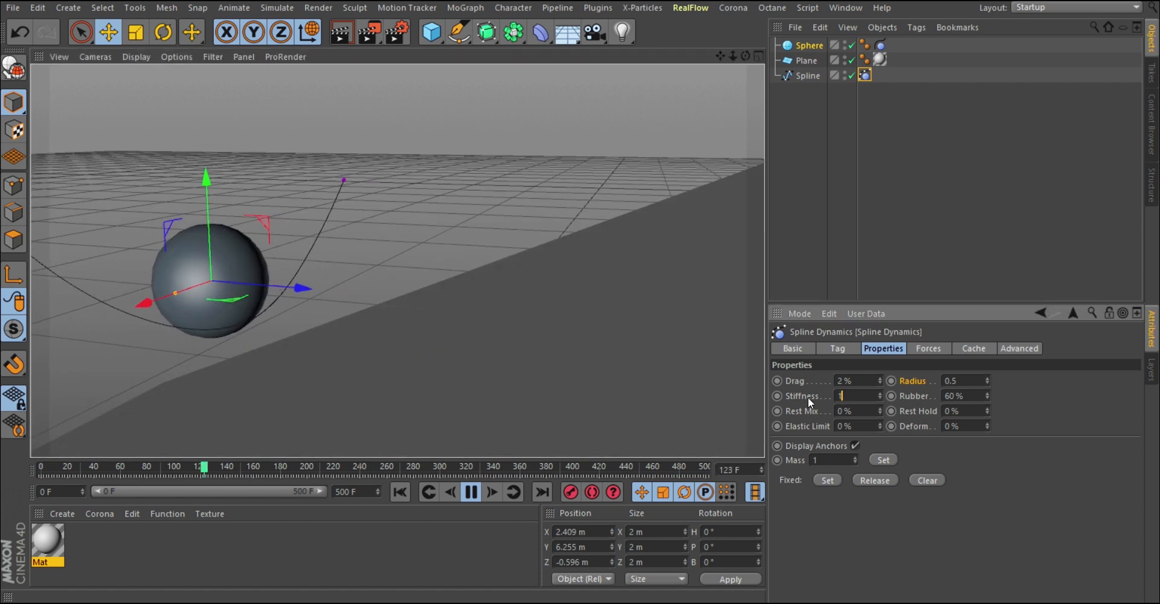
key(Return)
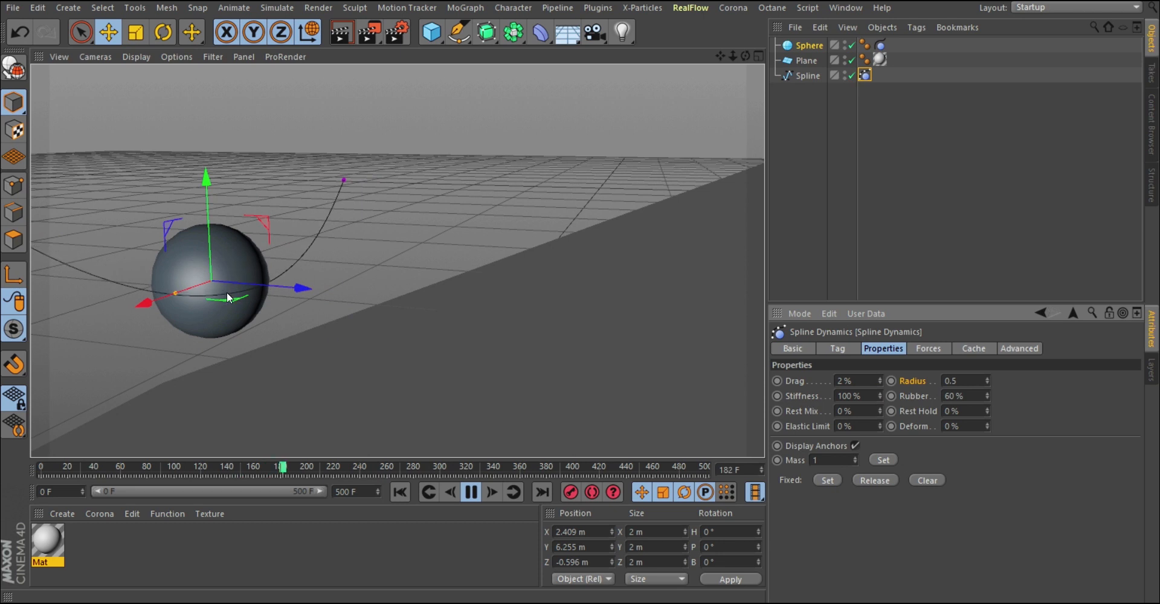
alt+middle_drag(230, 280, 319, 300)
alt+right_drag(289, 282, 297, 260)
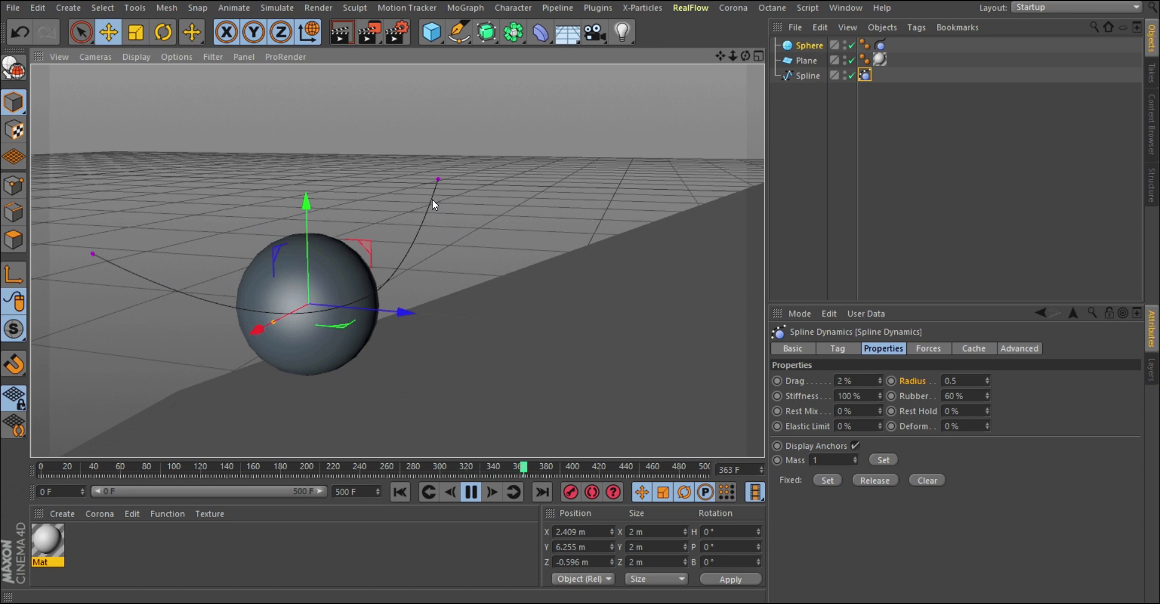
- Try a stiffness of 0% on the spline during playback and reset the stiffness to its default
click(868, 397)
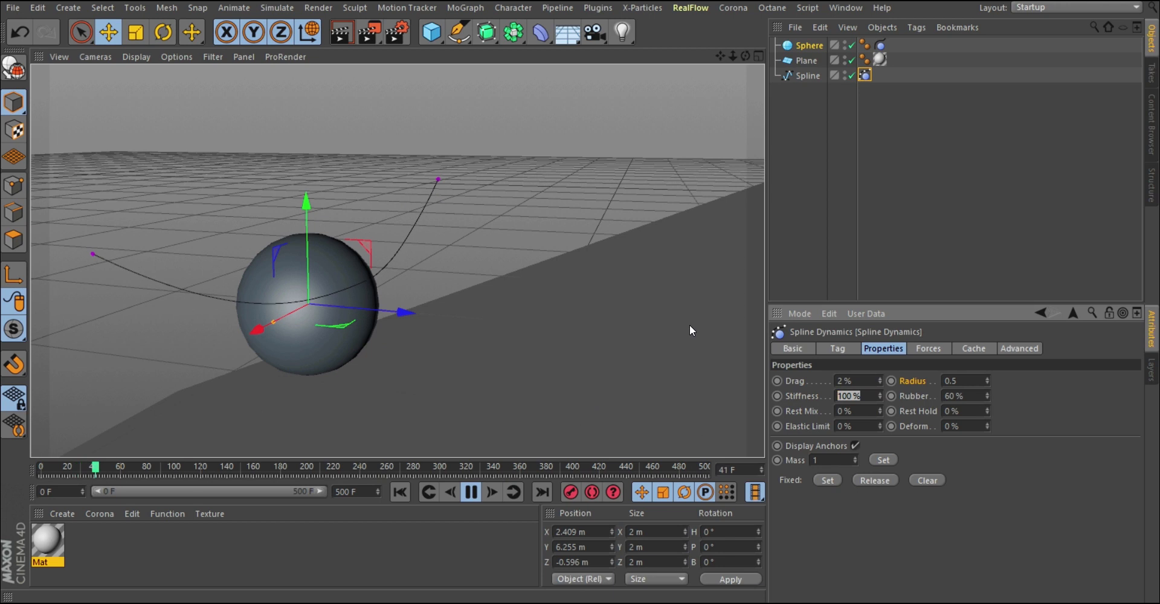
text(0)
key(Return)
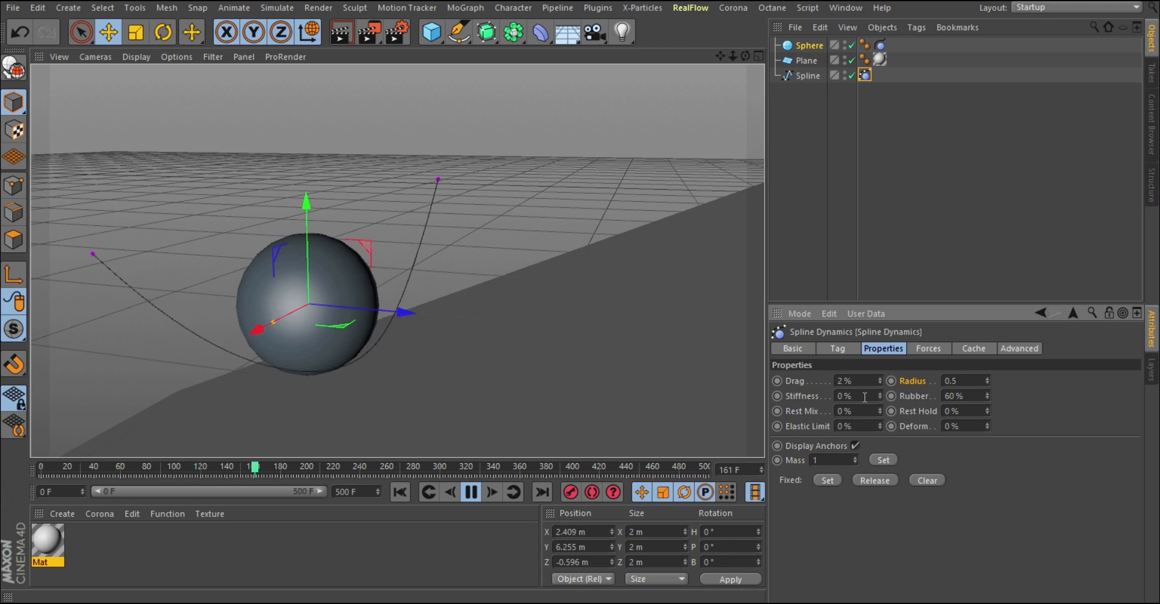
right_click(809, 396)
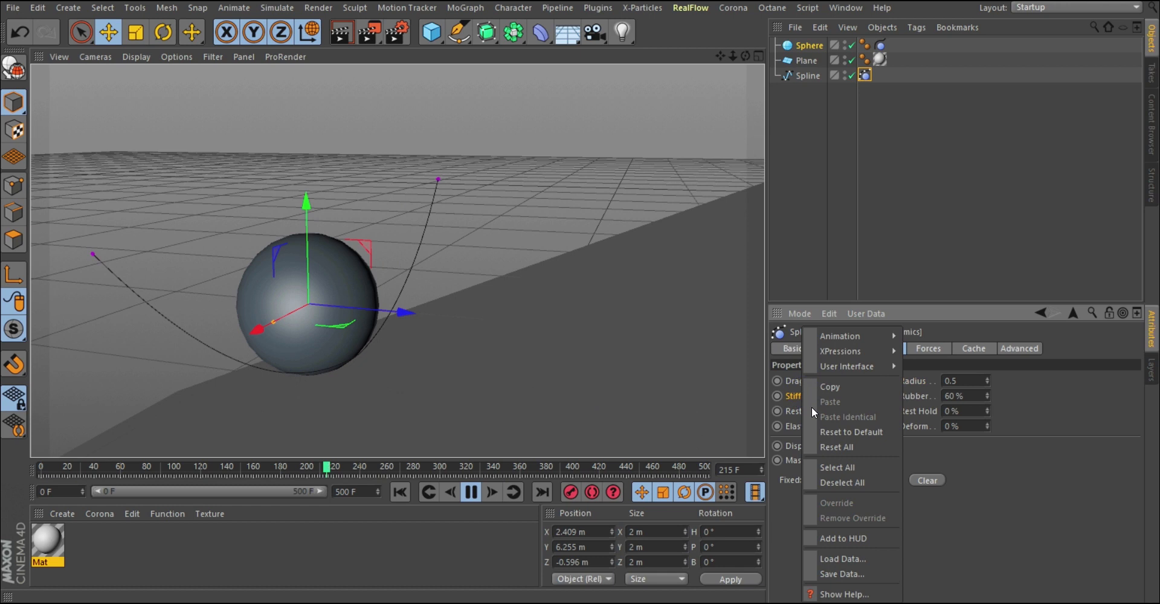
click(842, 432)
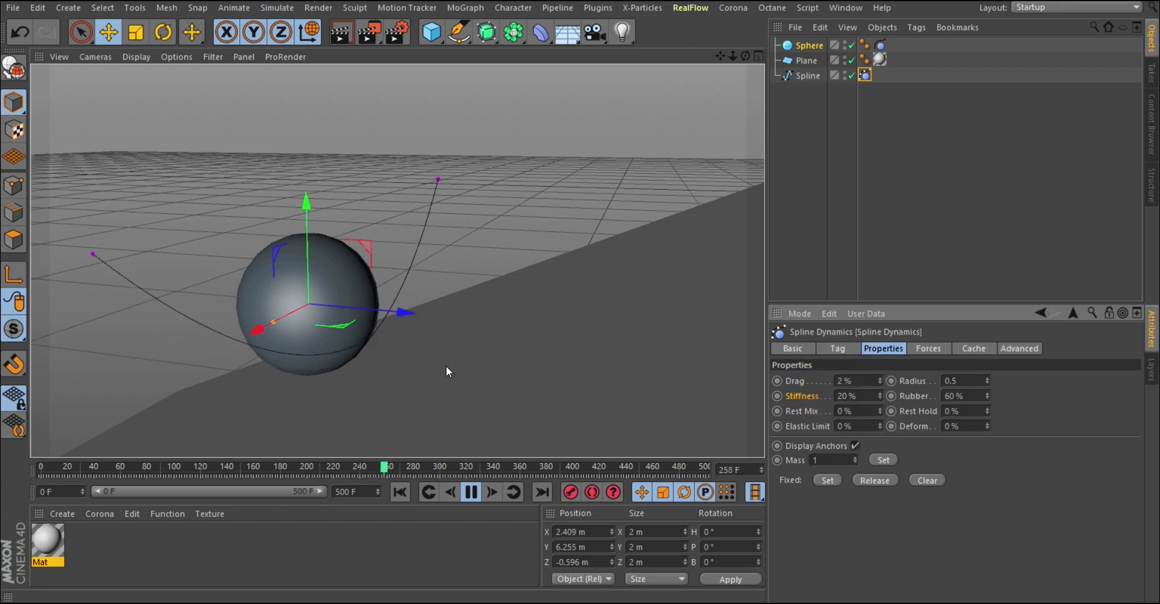
- Set the spline's rubber to 0% and examine how it stretches around the sphere during playback
double_click(956, 396)
text(0)
key(Return)
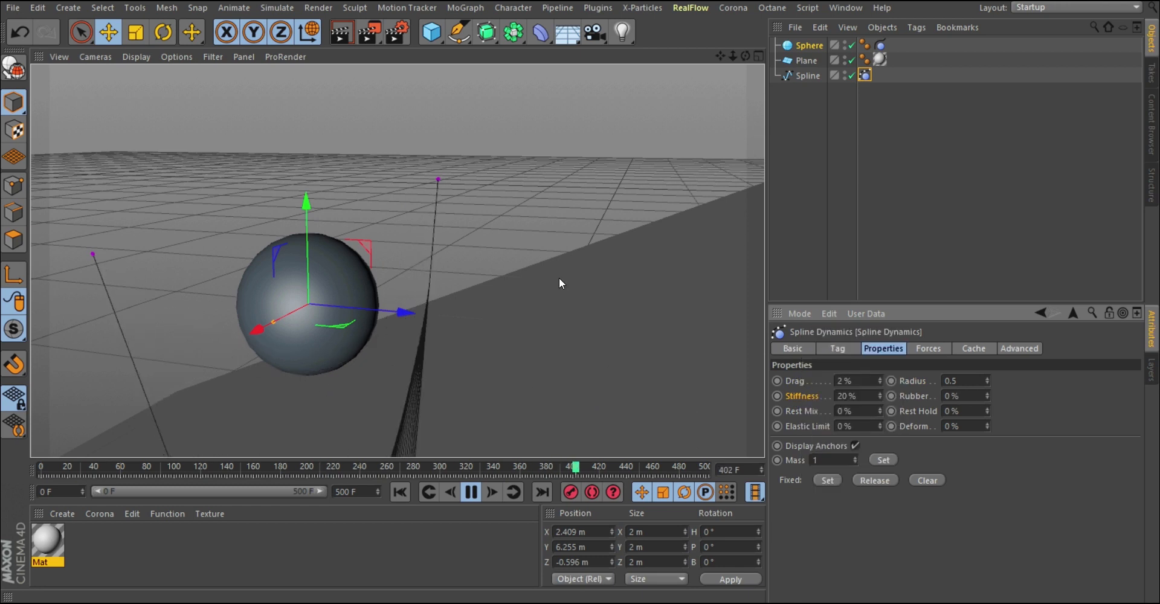
mouse_move(375, 403)
alt+mouse_down()
mouse_move(433, 337)
mouse_move(578, 351)
mouse_move(363, 367)
mouse_move(360, 394)
alt+mouse_up()
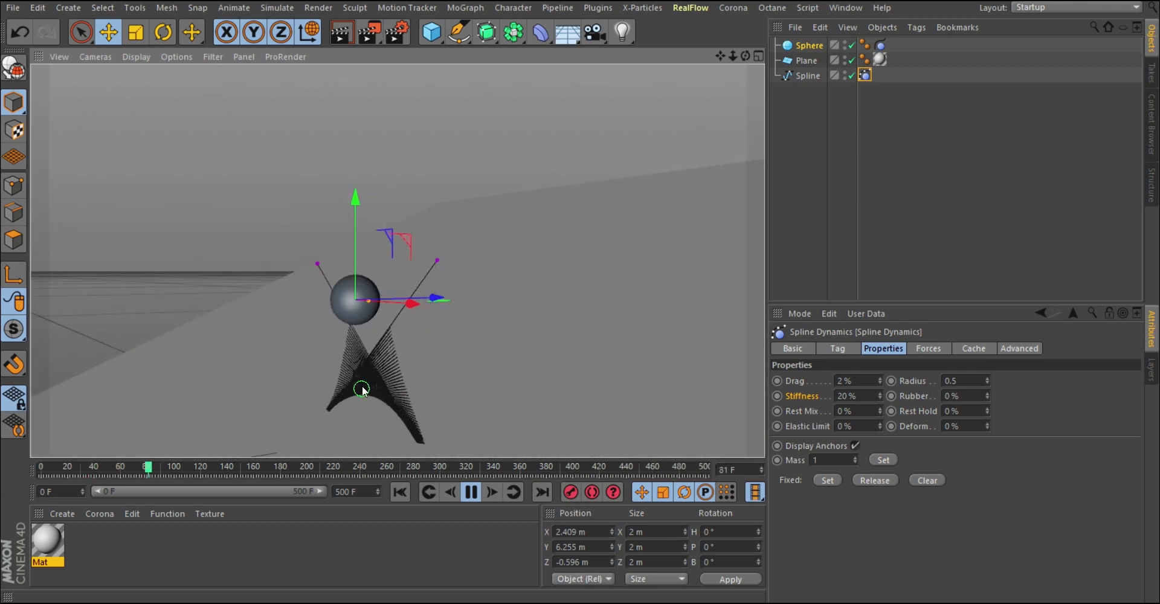
alt+drag(363, 388, 372, 310)
alt+right_drag(381, 290, 408, 190)
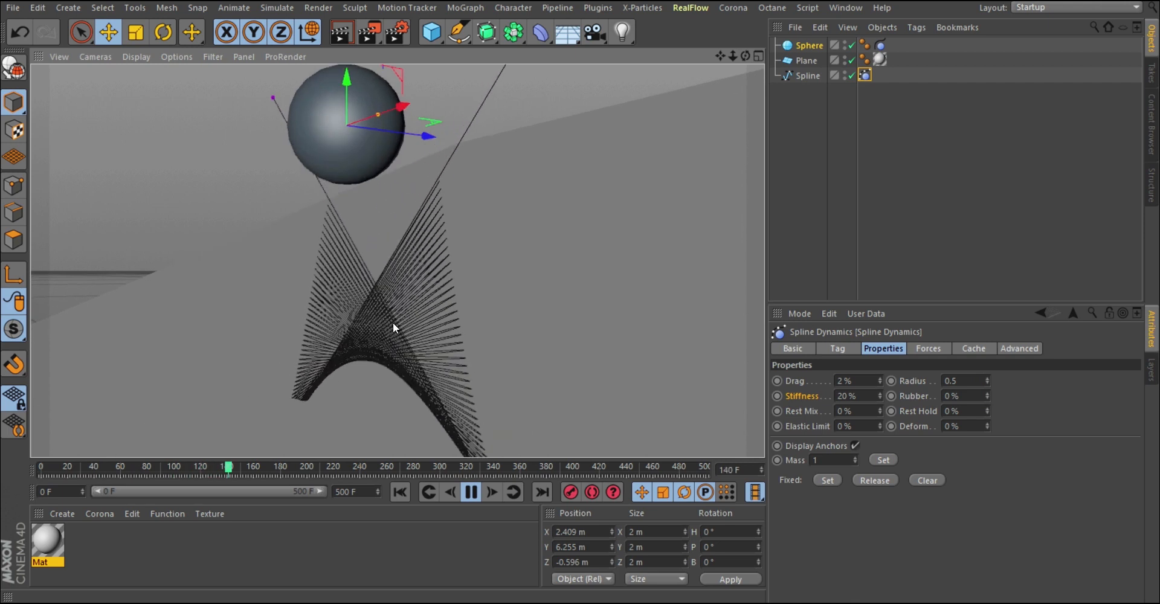
alt+right_drag(404, 370, 391, 423)
alt+drag(391, 423, 453, 344)
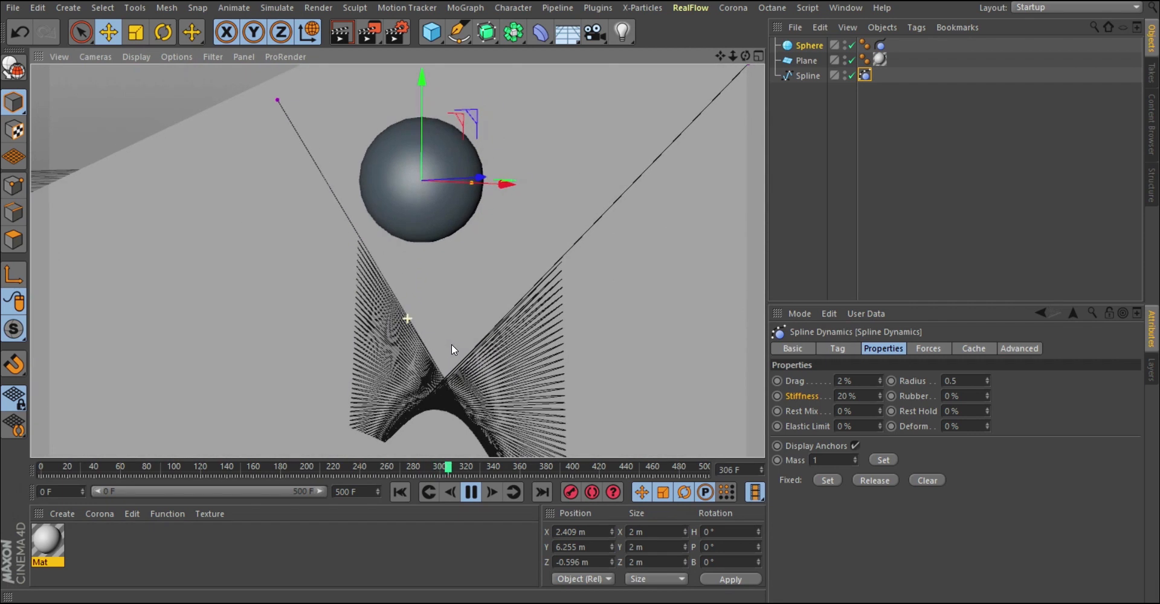
- Set the spline's rubber to 1% and examine how it hangs against the sphere
click(969, 394)
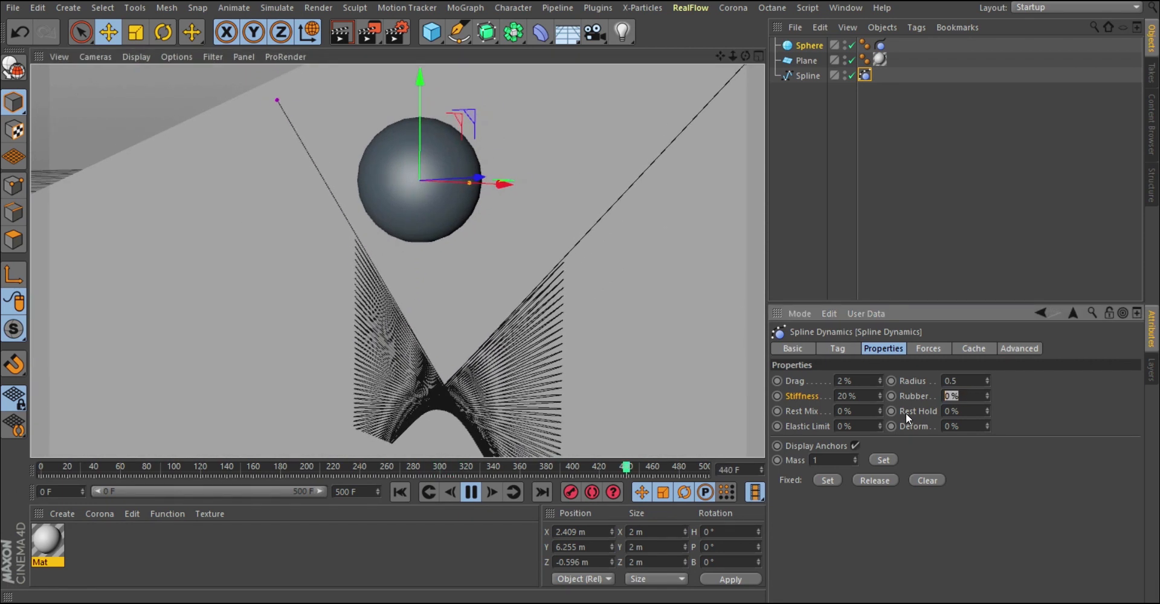
text(1)
key(Return)
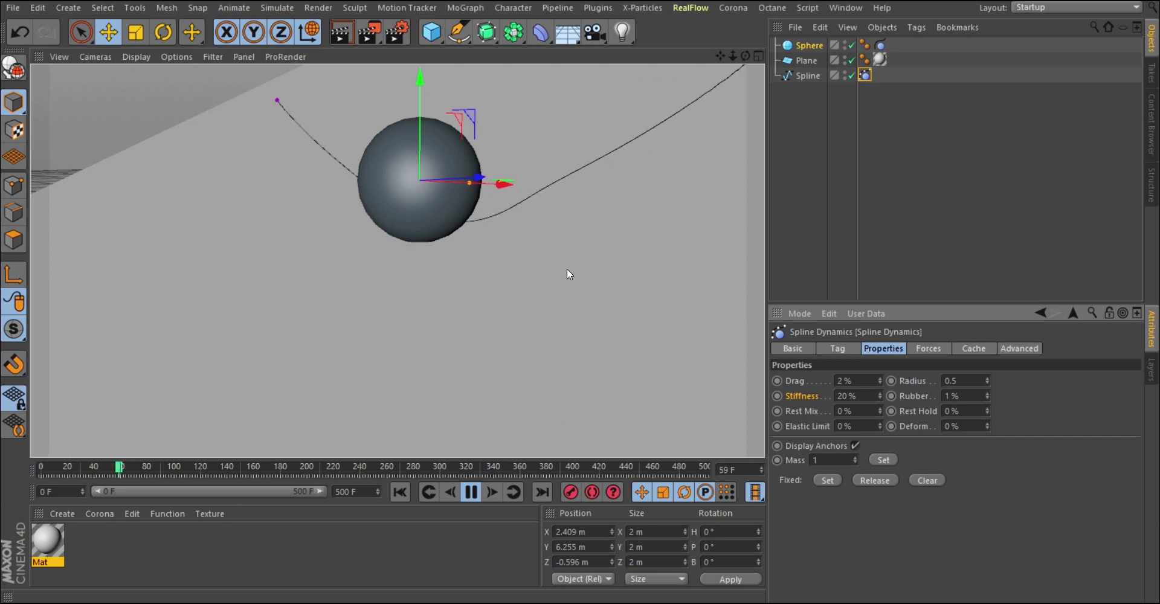
alt+right_drag(520, 212, 501, 259)
alt+middle_drag(499, 240, 488, 279)
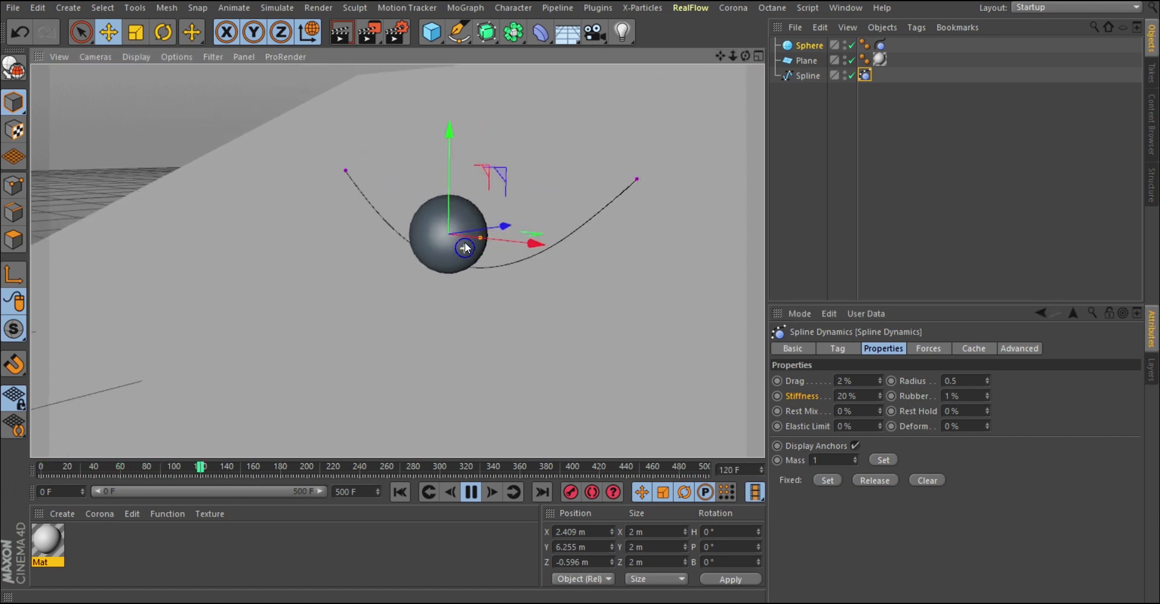
alt+right_drag(463, 246, 452, 167)
- Try the spline's rubber at 0% and at 0.1%, and examine its shape near the sphere
double_click(951, 396)
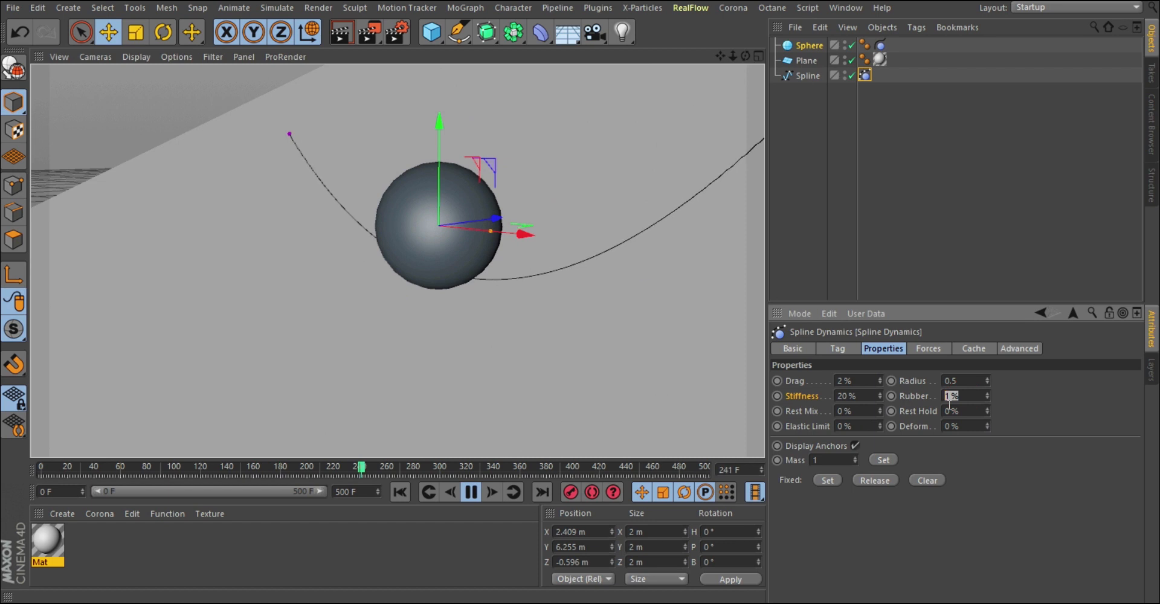
text(0)
key(Return)
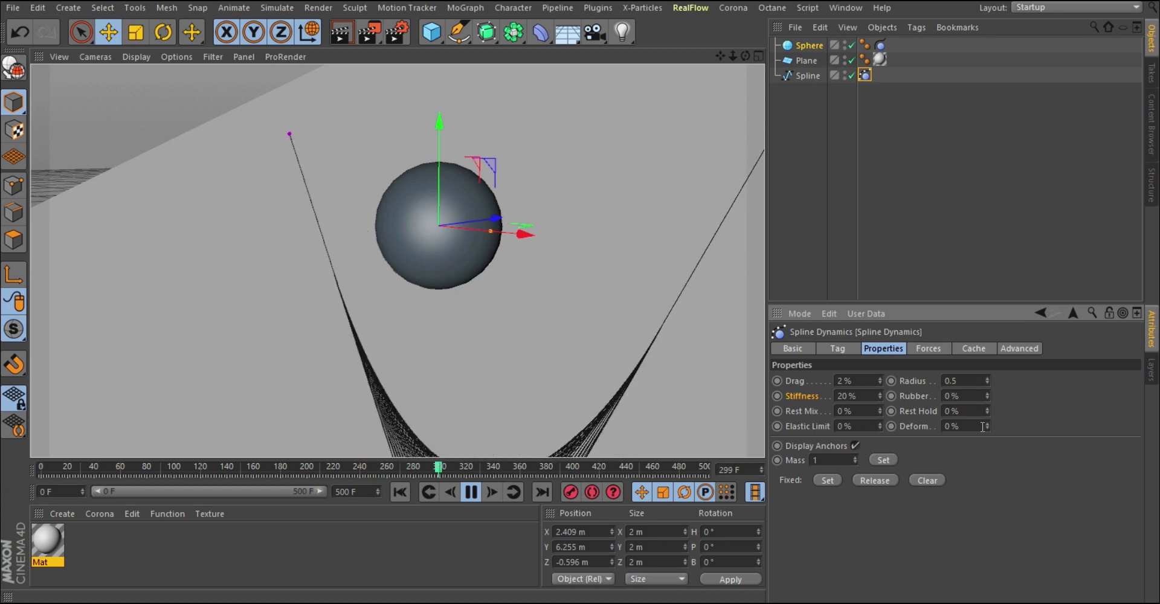
double_click(964, 396)
text(0.1)
key(Return)
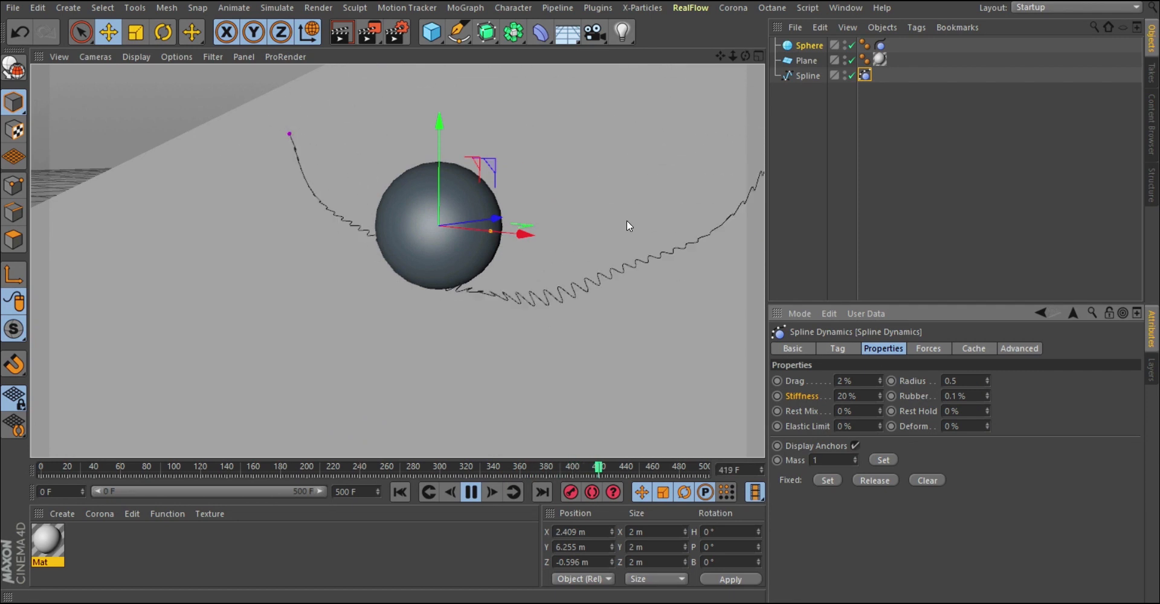
scroll(614, 250, up, 5)
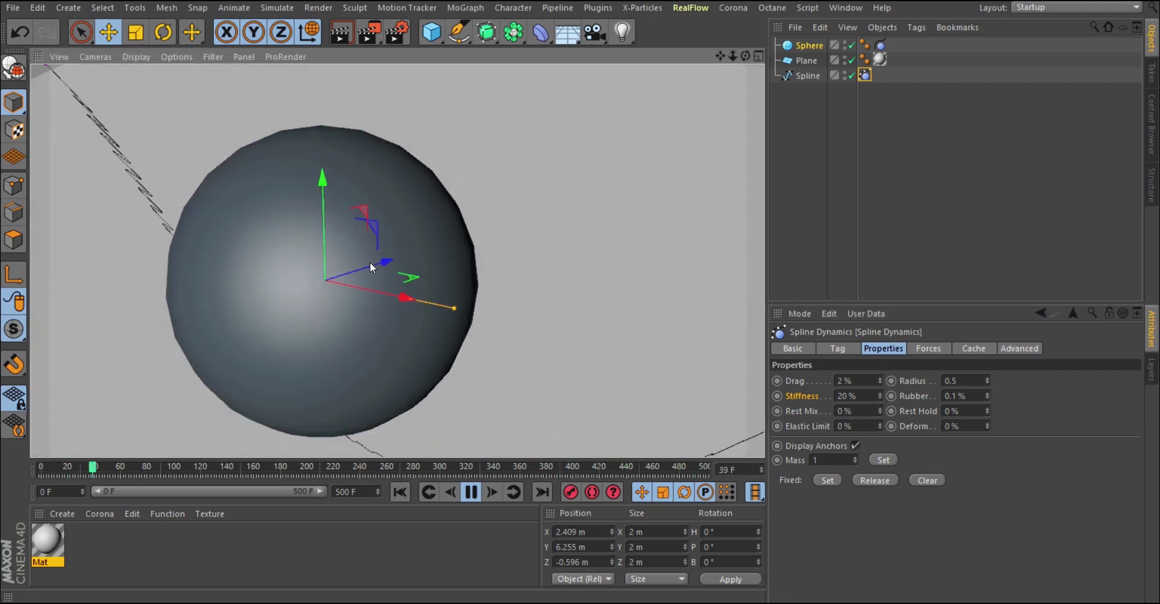
- Set the spline's rubber back to 1% and examine the curve close to the sphere
drag(966, 395, 924, 401)
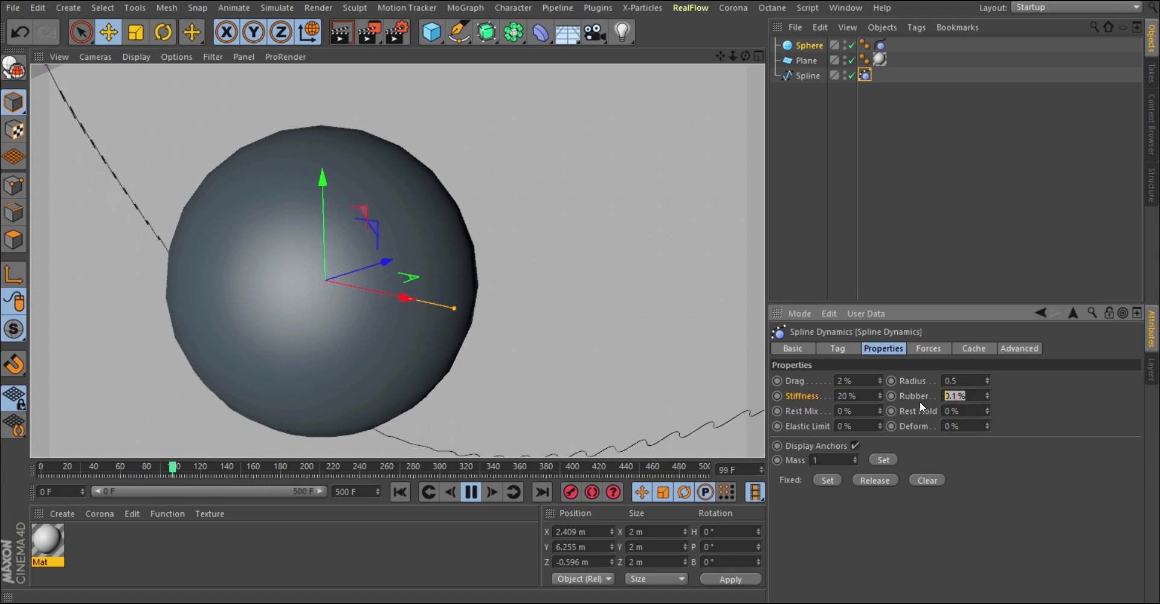
text(1)
key(Return)
scroll(664, 414, up, 6)
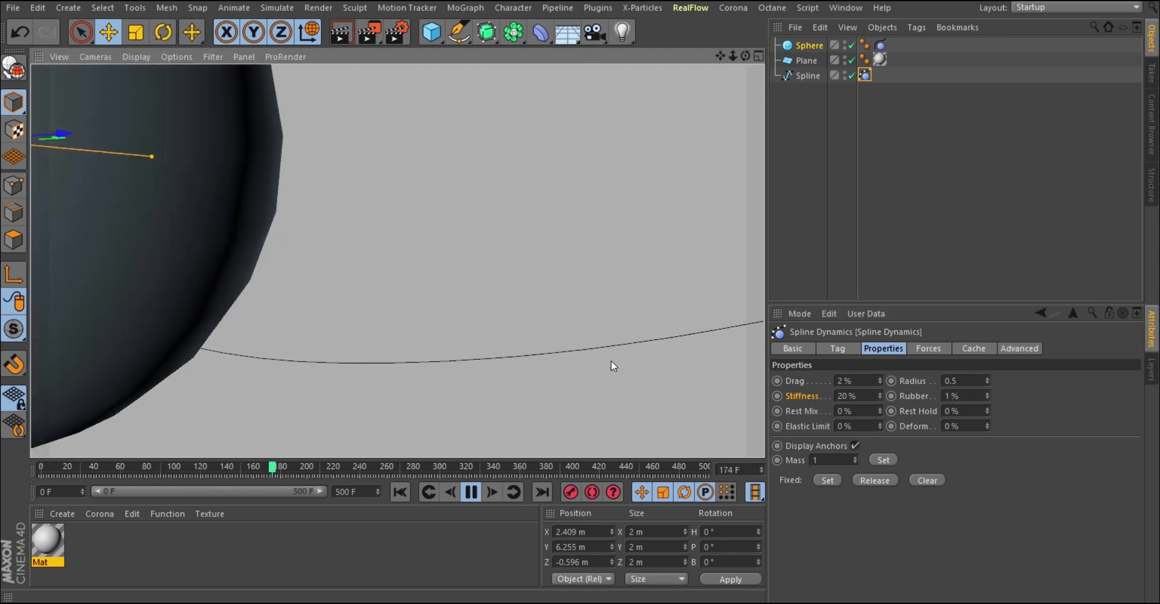
scroll(611, 363, down, 6)
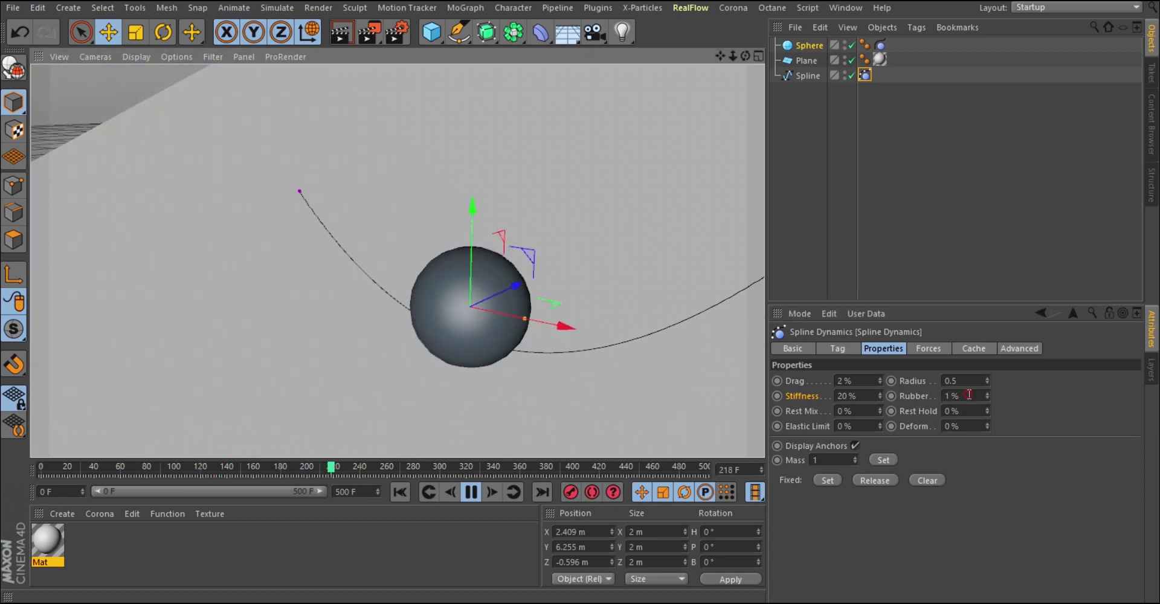
- Set the spline's rubber to 100% and examine from several angles how it rests on the sphere
drag(961, 396, 900, 401)
text(100)
key(Return)
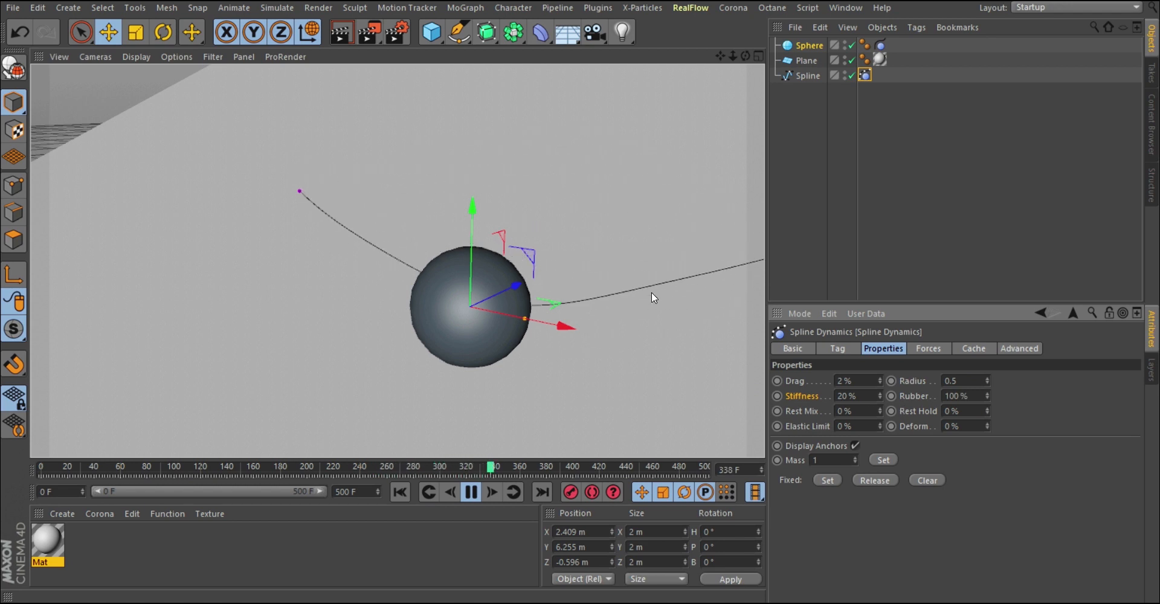
scroll(665, 271, up, 2)
alt+right_drag(671, 260, 676, 245)
alt+right_drag(642, 296, 604, 302)
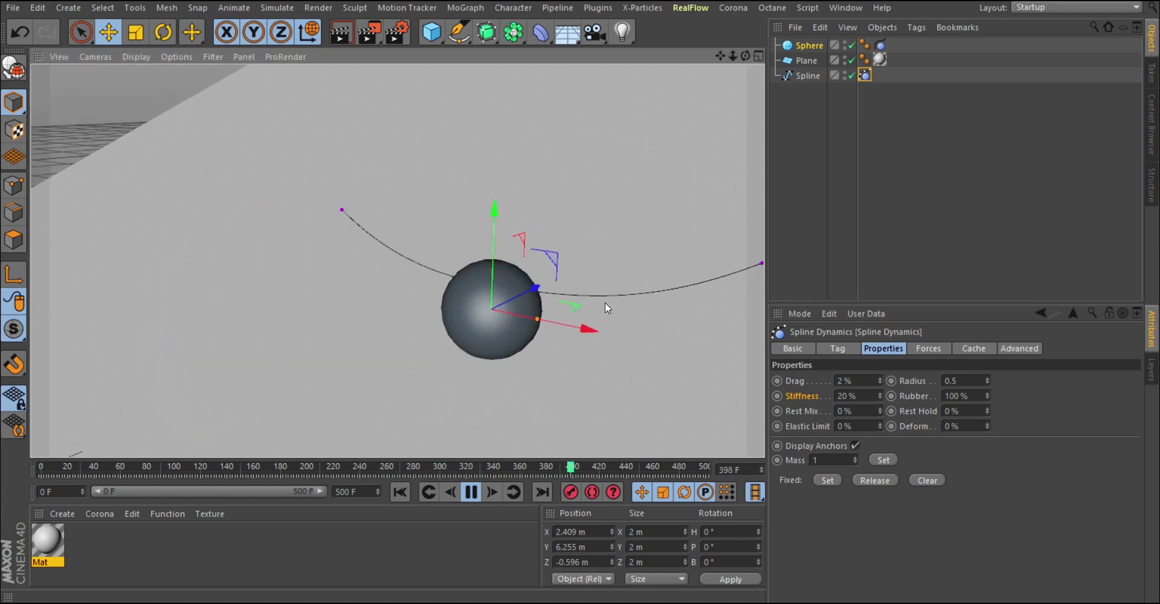
alt+drag(594, 300, 532, 326)
- Set the spline's rubber to 60%
drag(970, 396, 918, 396)
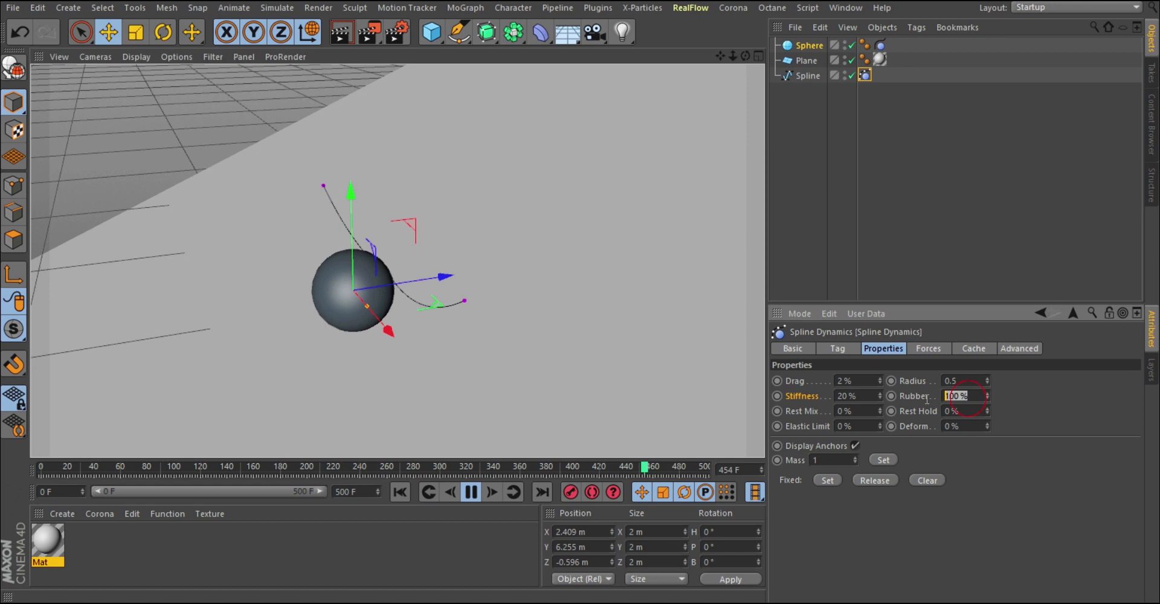
text(60)
key(Return)
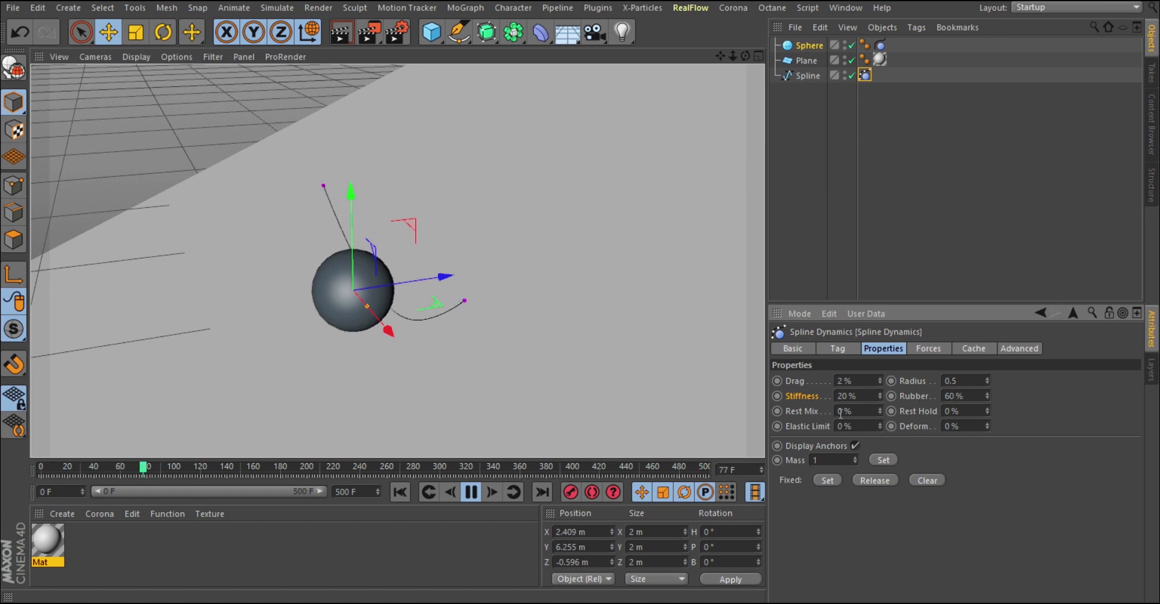
- Set the spline's Rest Hold to 100% and replay the simulation from the start to examine its effect
drag(988, 412, 919, 421)
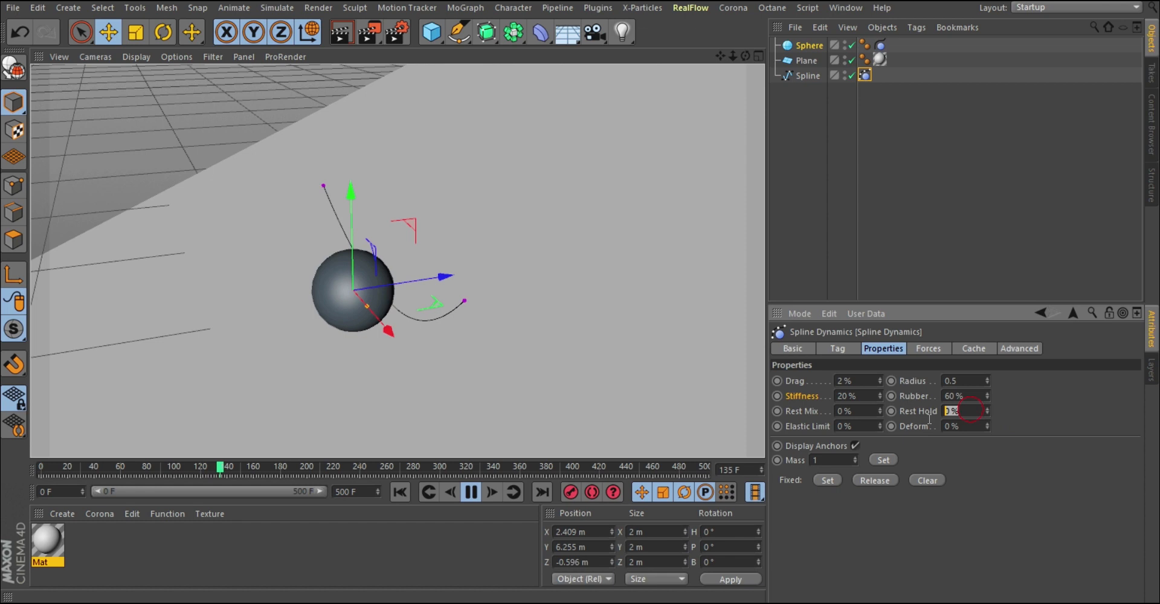
text(100)
key(Return)
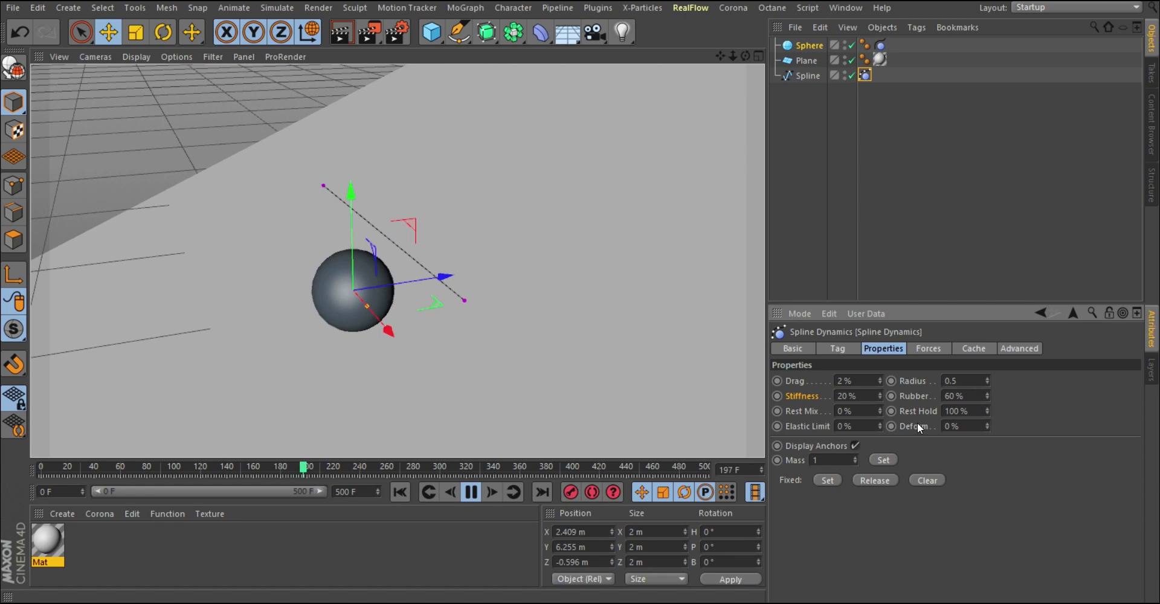
scroll(396, 259, up, 5)
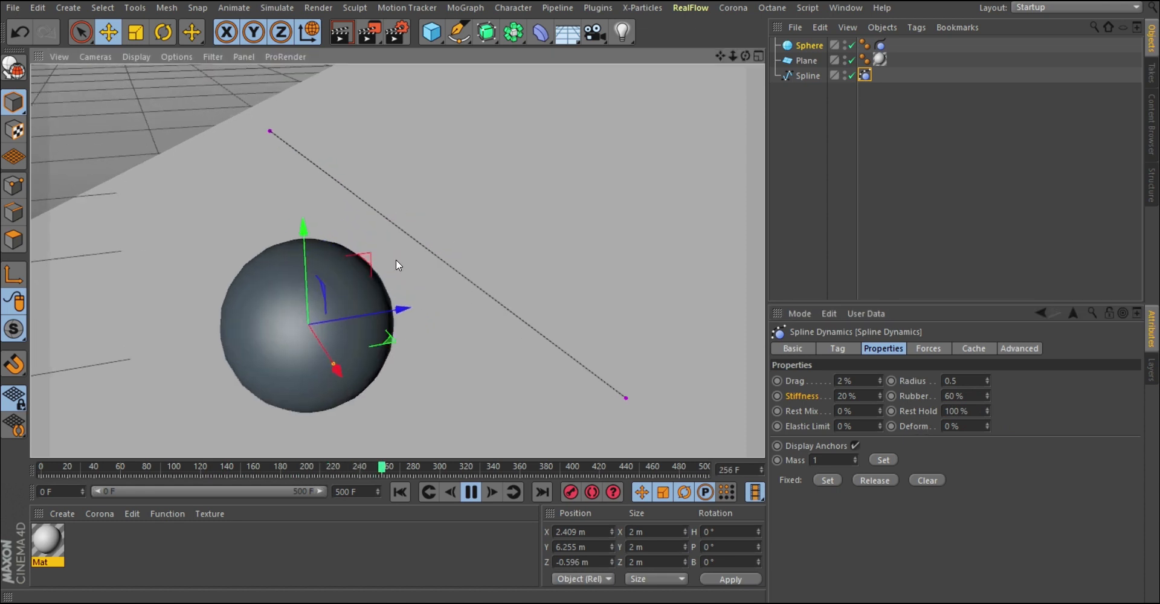
click(399, 491)
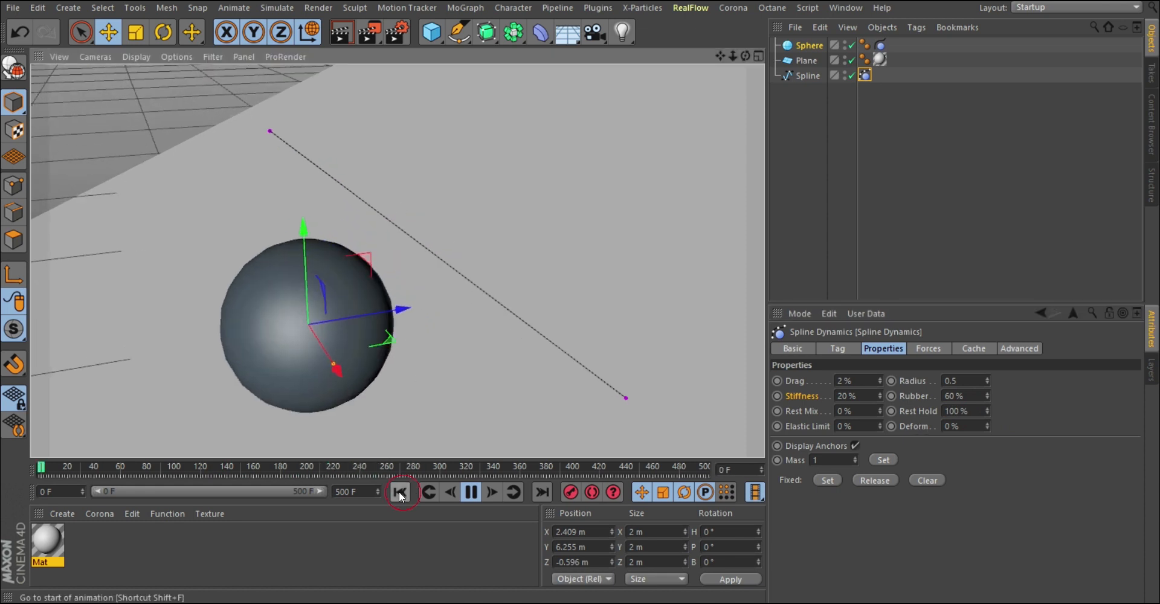
click(471, 492)
alt+drag(461, 348, 171, 153)
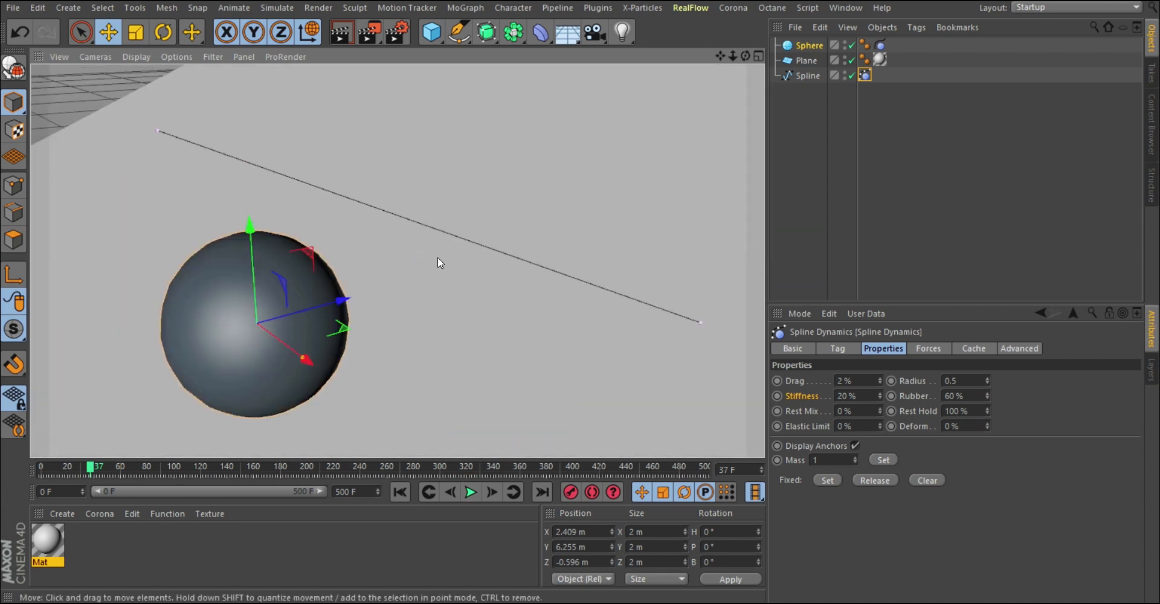
click(400, 492)
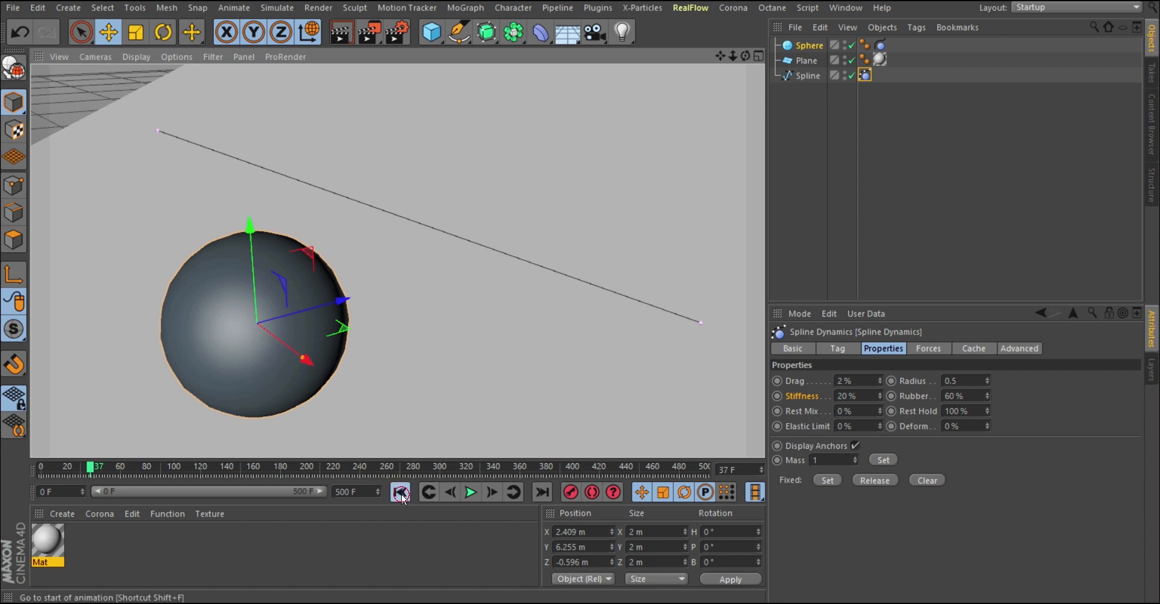
click(470, 491)
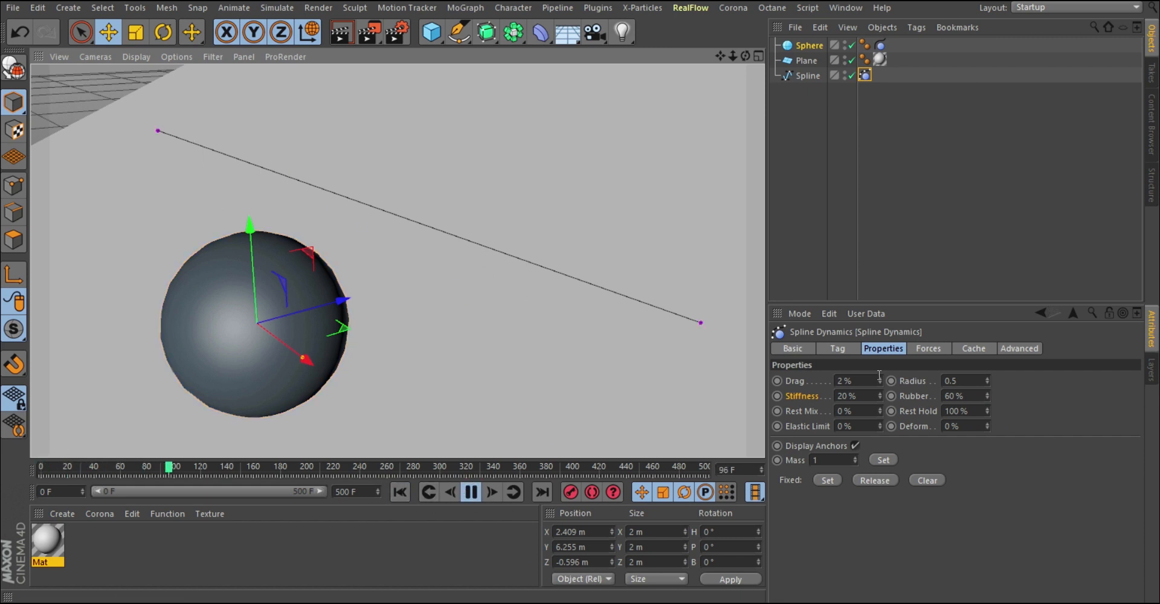
- Set the spline's Rest Hold to 50% and examine the spline up close while the simulation replays from the start
click(974, 412)
text(50)
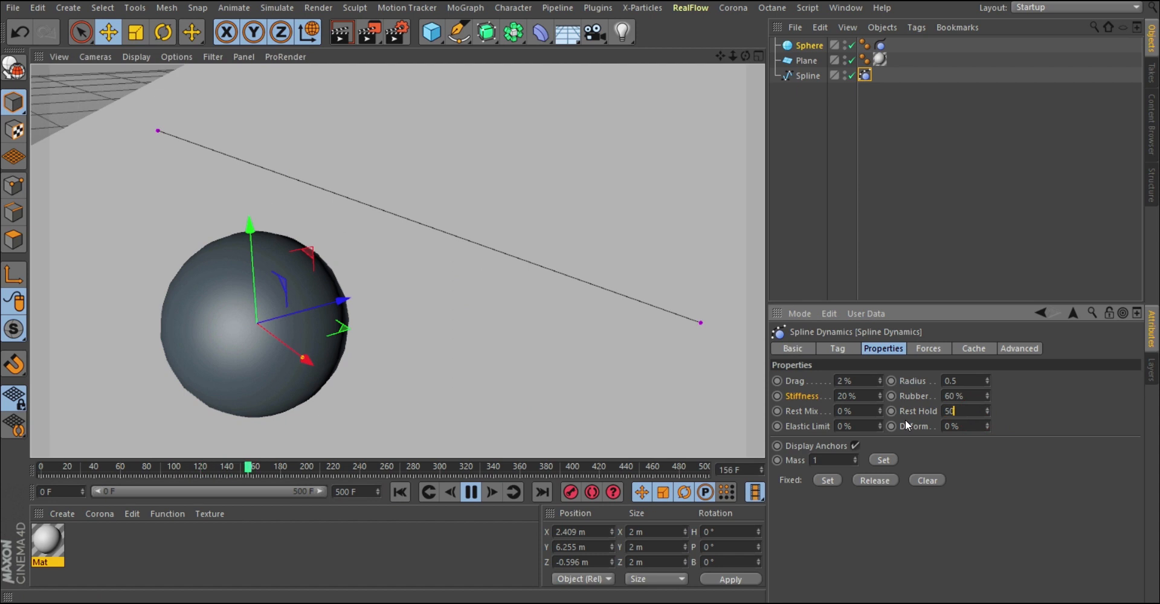
key(Return)
click(407, 495)
scroll(536, 266, up, 5)
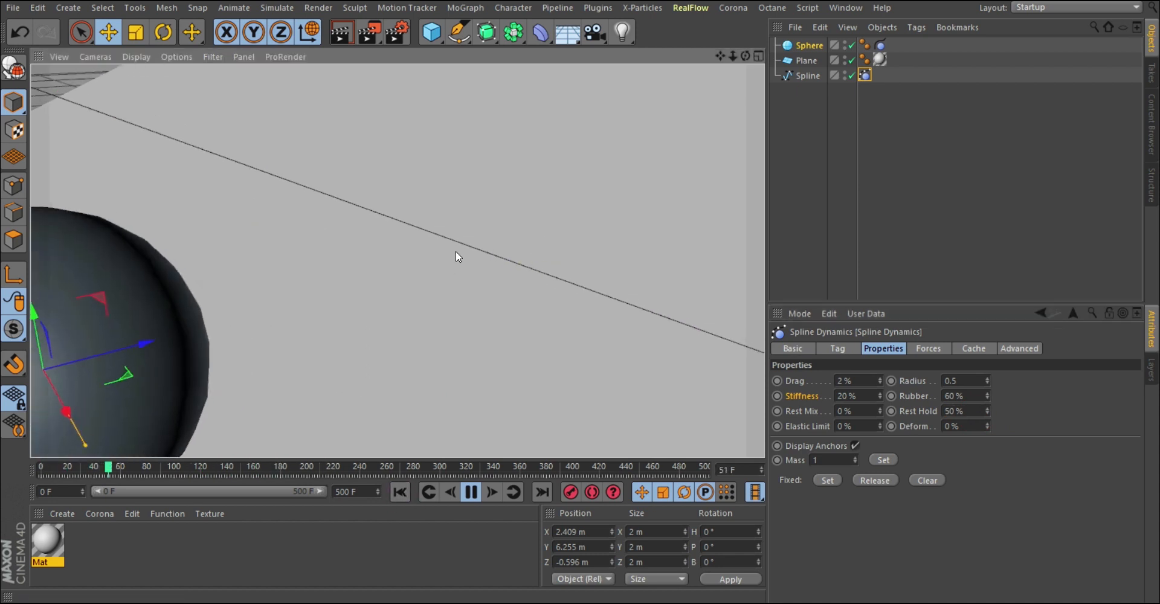
mouse_move(448, 245)
alt+mouse_down()
mouse_move(430, 234)
mouse_move(462, 237)
mouse_move(433, 242)
alt+mouse_up()
- Replay the simulation from the first frame to check the spline's movement, and return to the start
click(400, 492)
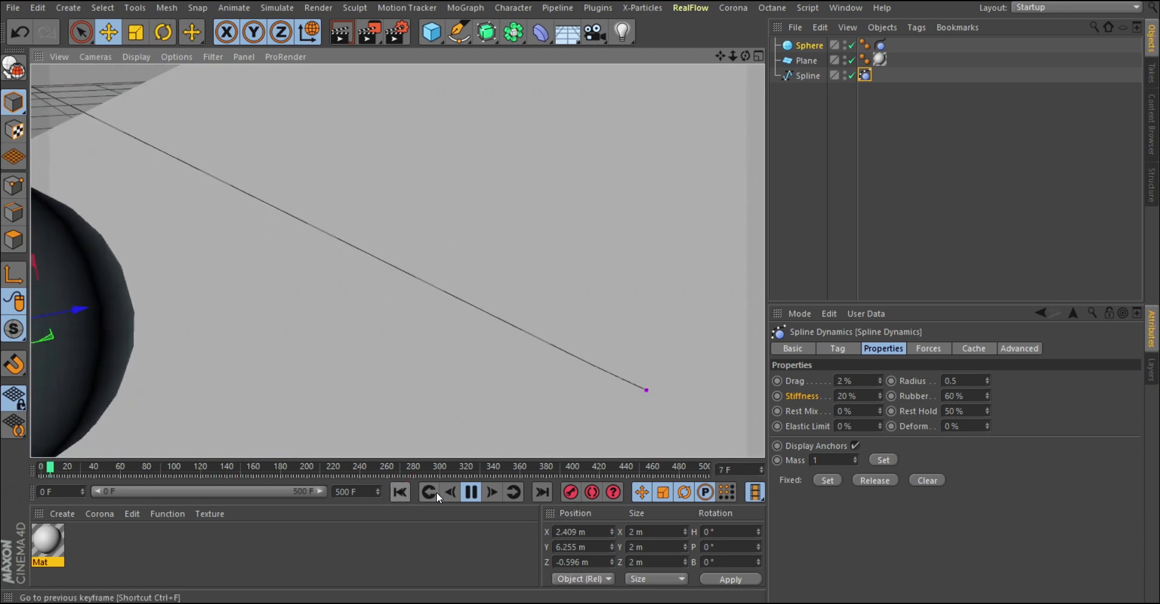
click(471, 492)
click(400, 492)
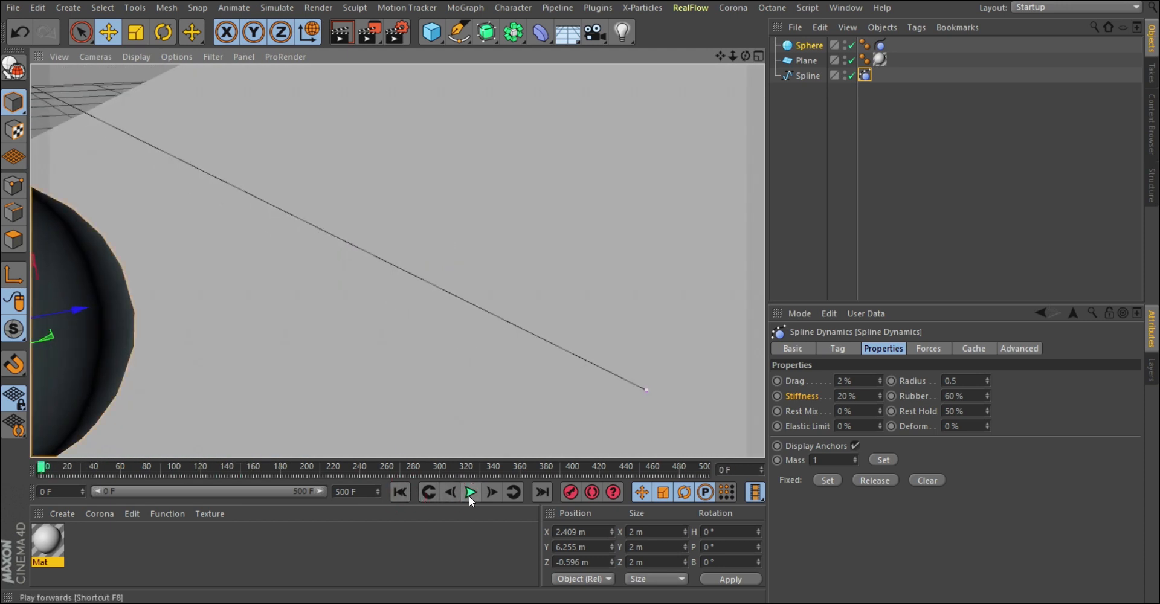
click(470, 492)
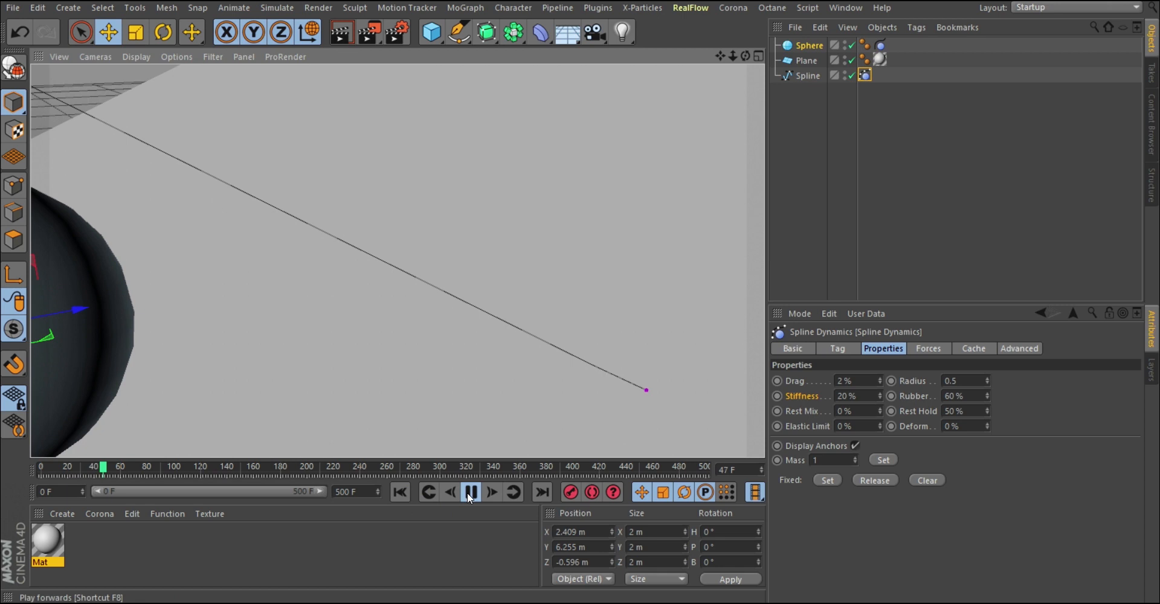
click(468, 492)
click(402, 491)
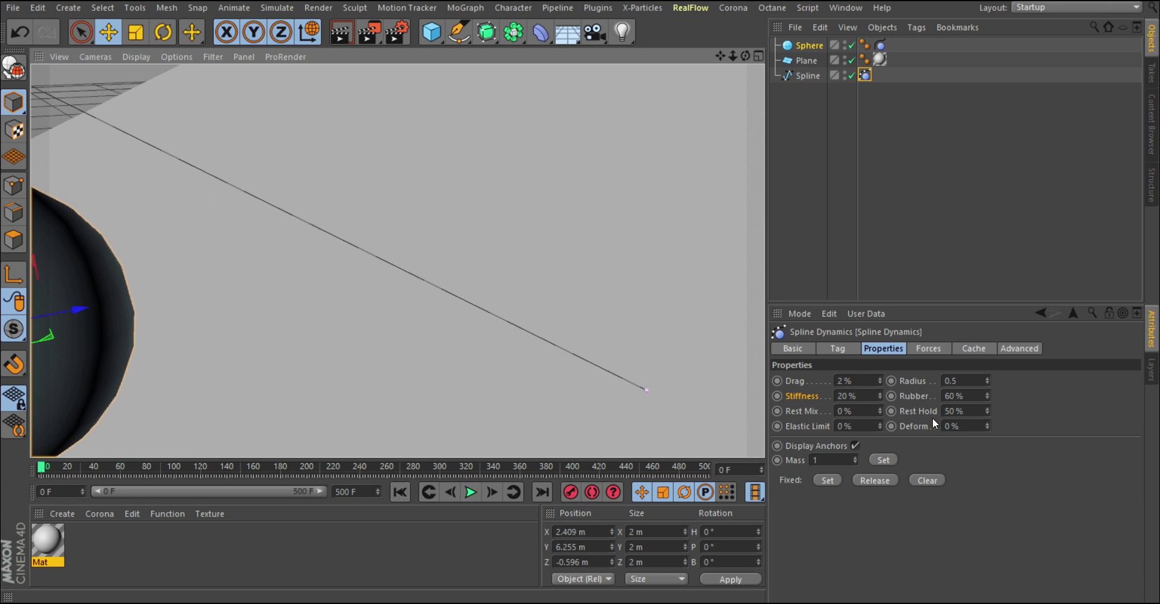
- Set the spline's Rest Hold to 10% and play the simulation to examine the spline and sphere together
drag(947, 411, 964, 411)
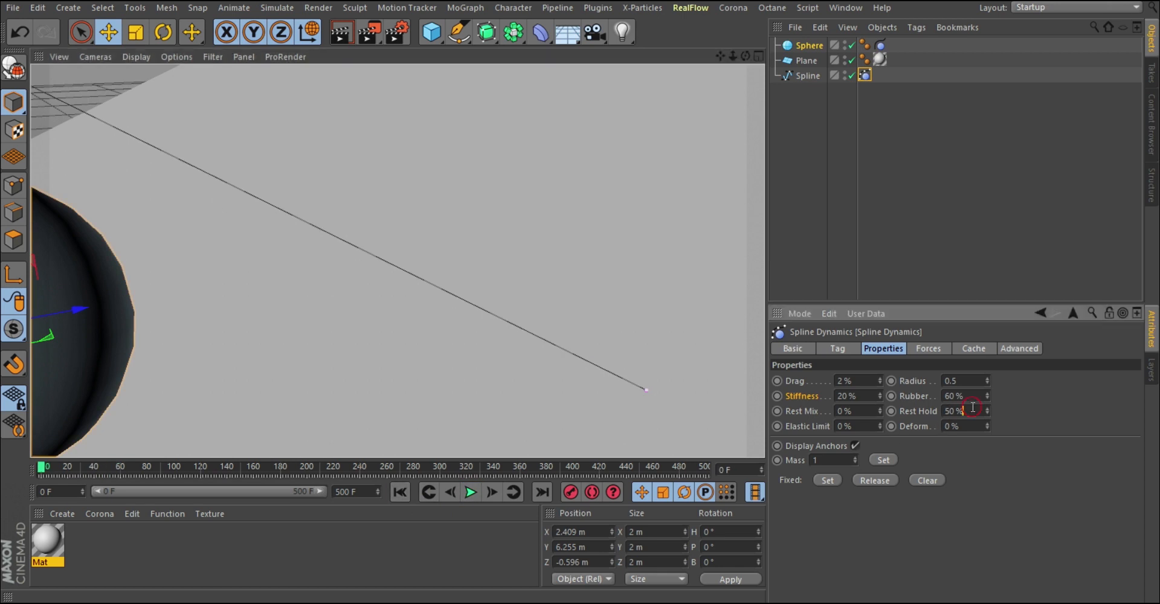
text(10)
key(Return)
click(470, 492)
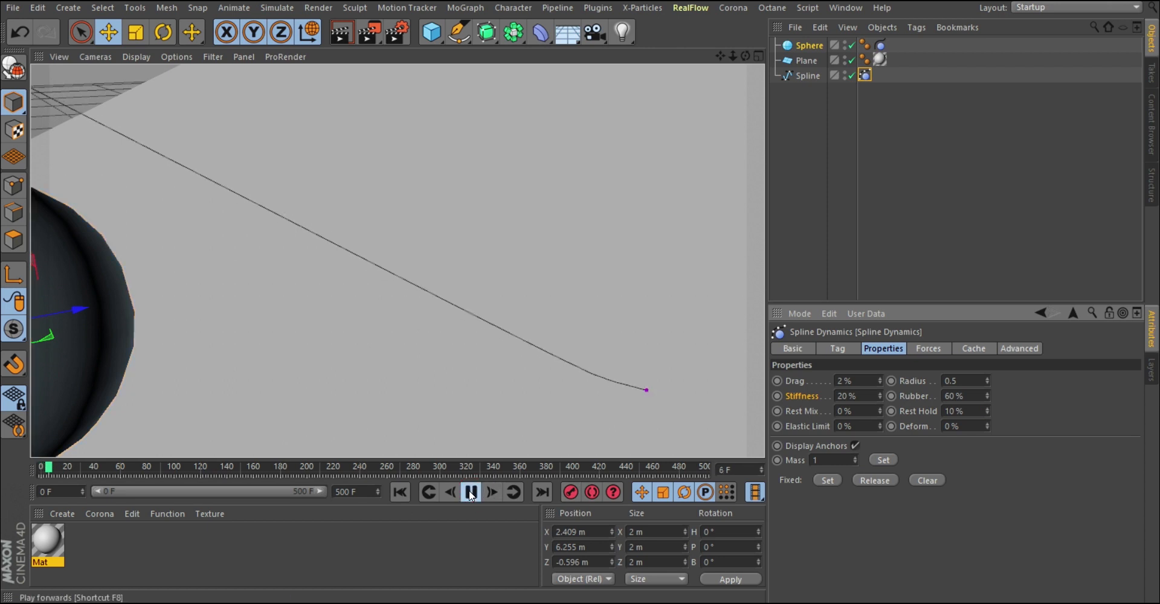
alt+right_drag(436, 308, 432, 315)
alt+drag(455, 277, 467, 266)
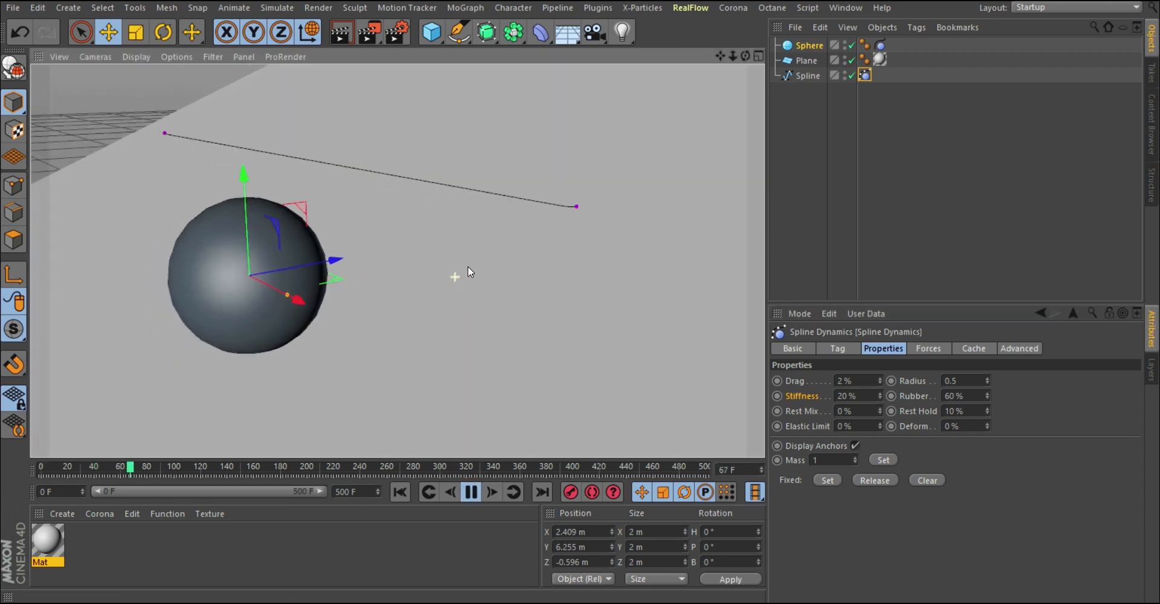
- Set the spline's Rest Hold to 0.1% while the simulation runs
click(949, 413)
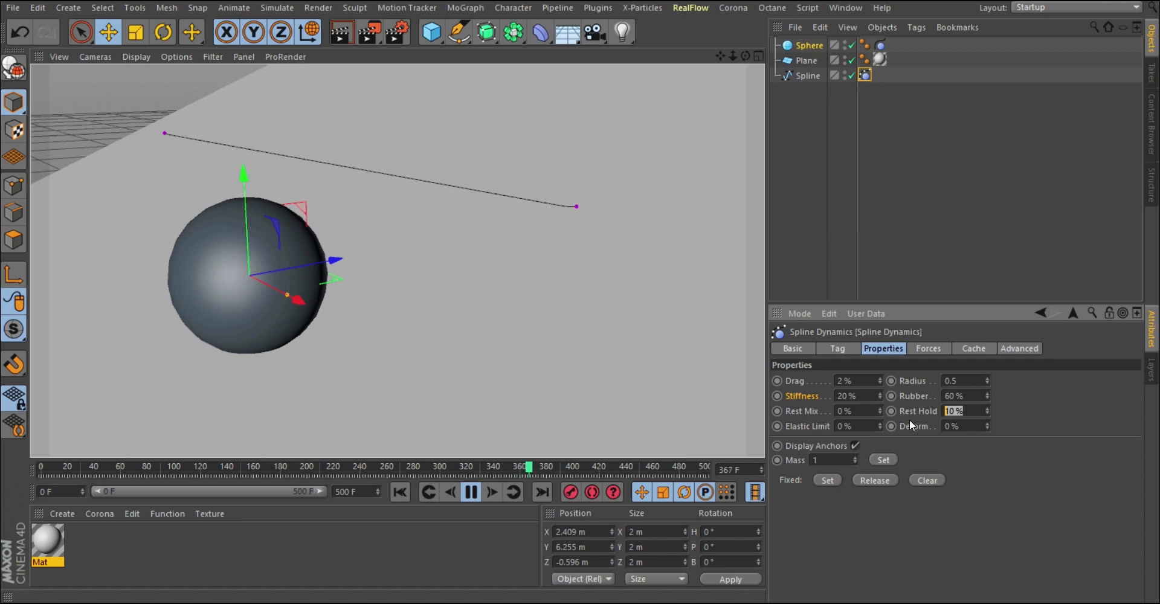
text(0.1)
key(Return)
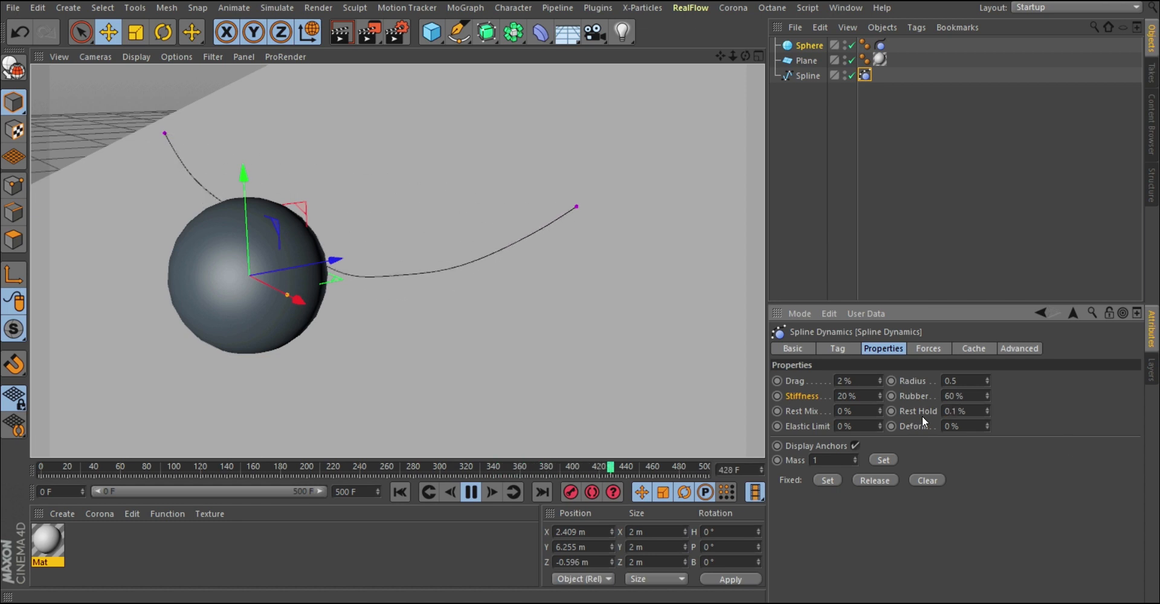
- Set the spline's Rest Hold to 0.5% and examine its contact with the sphere as the simulation runs
drag(975, 411, 898, 394)
text(.5)
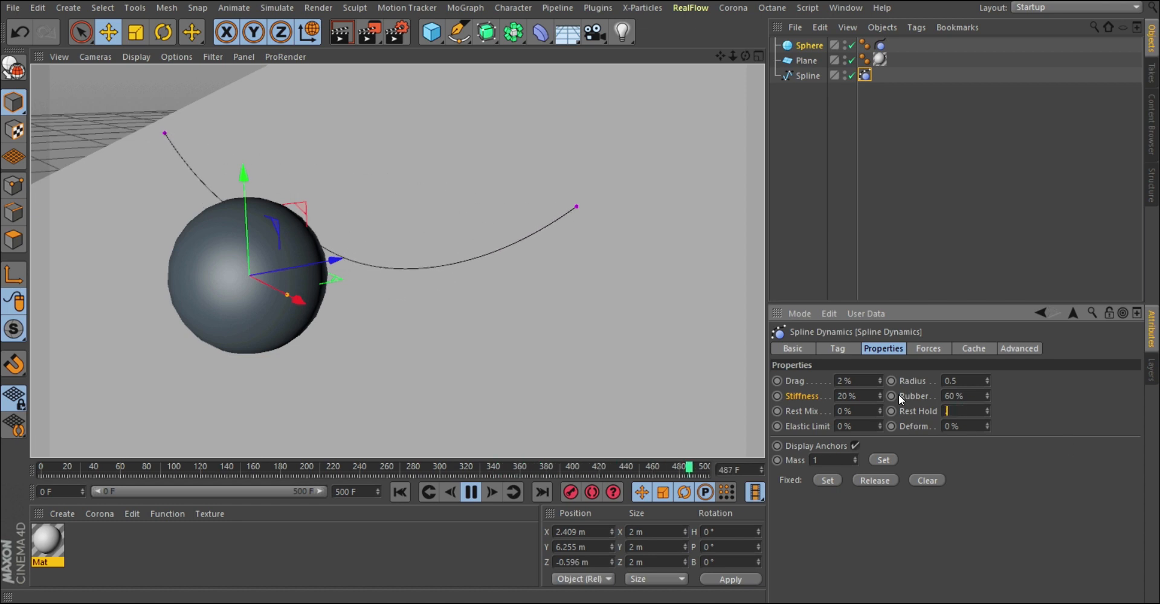
key(Return)
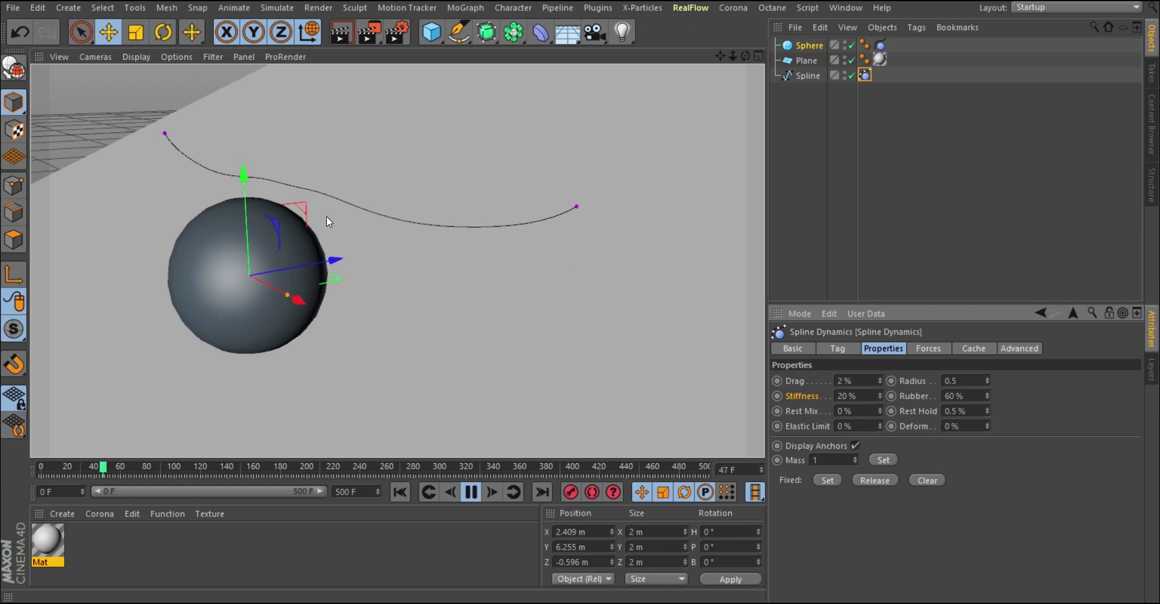
alt+drag(379, 229, 310, 215)
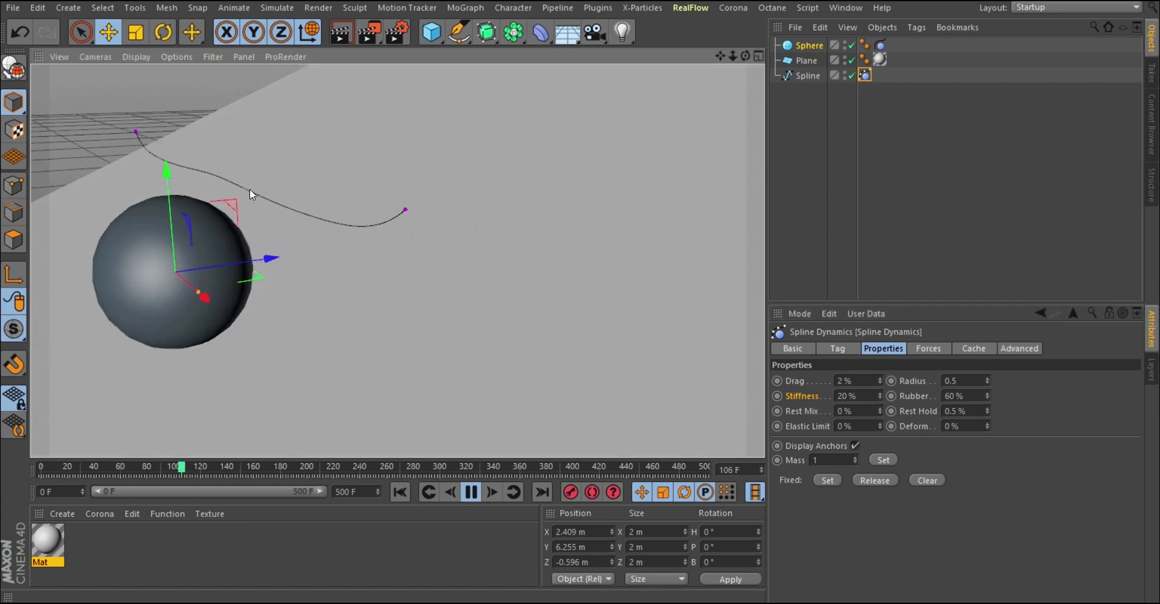
mouse_move(253, 191)
alt+mouse_down()
mouse_move(284, 199)
mouse_move(266, 203)
alt+mouse_up()
alt+middle_drag(568, 278, 428, 218)
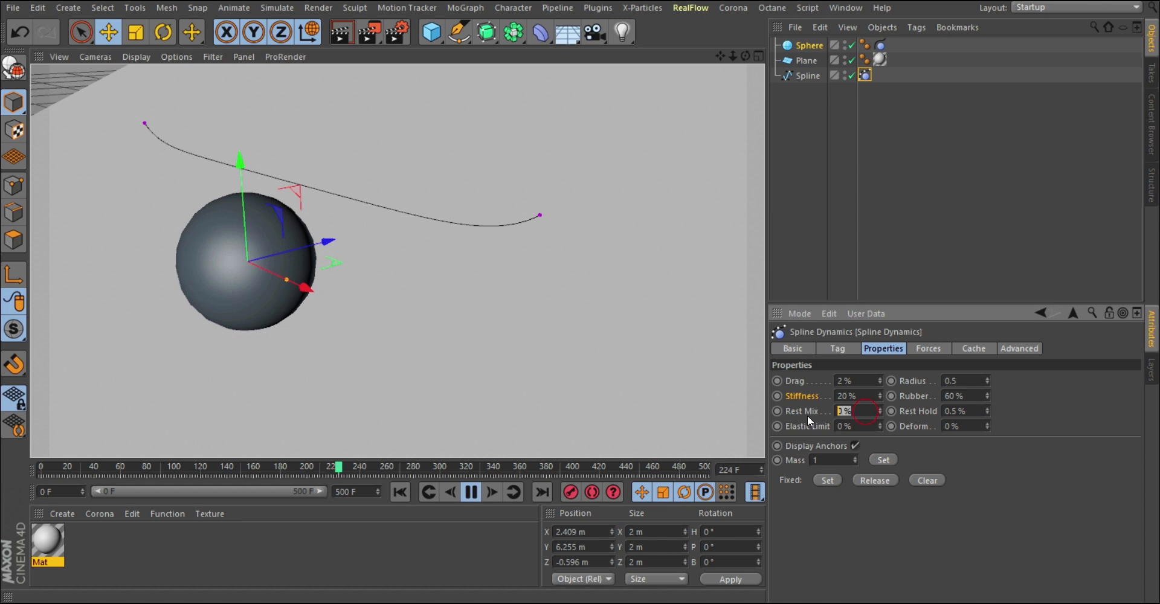
- Set the spline's Rest Mix to 100% while the simulation runs
double_click(846, 411)
text(100)
key(Return)
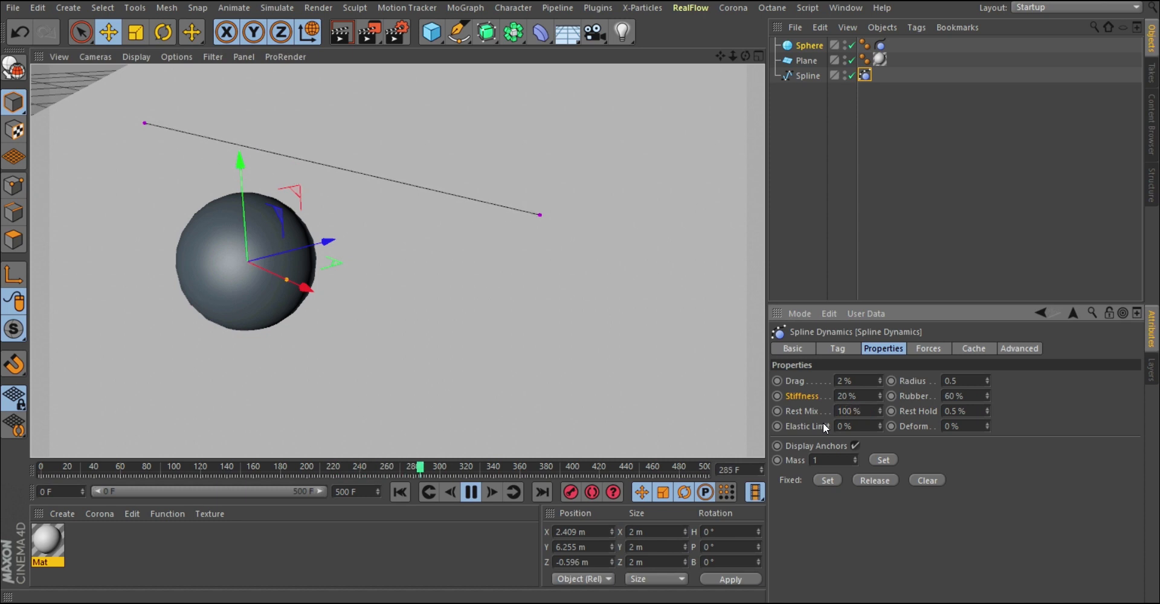
- Set the spline's Rest Hold to 0%
double_click(956, 411)
drag(971, 412, 889, 395)
text(0)
key(Return)
- Set the spline's Rest Mix to 50% and examine how the spline hangs over the sphere
double_click(852, 411)
text(50)
key(Return)
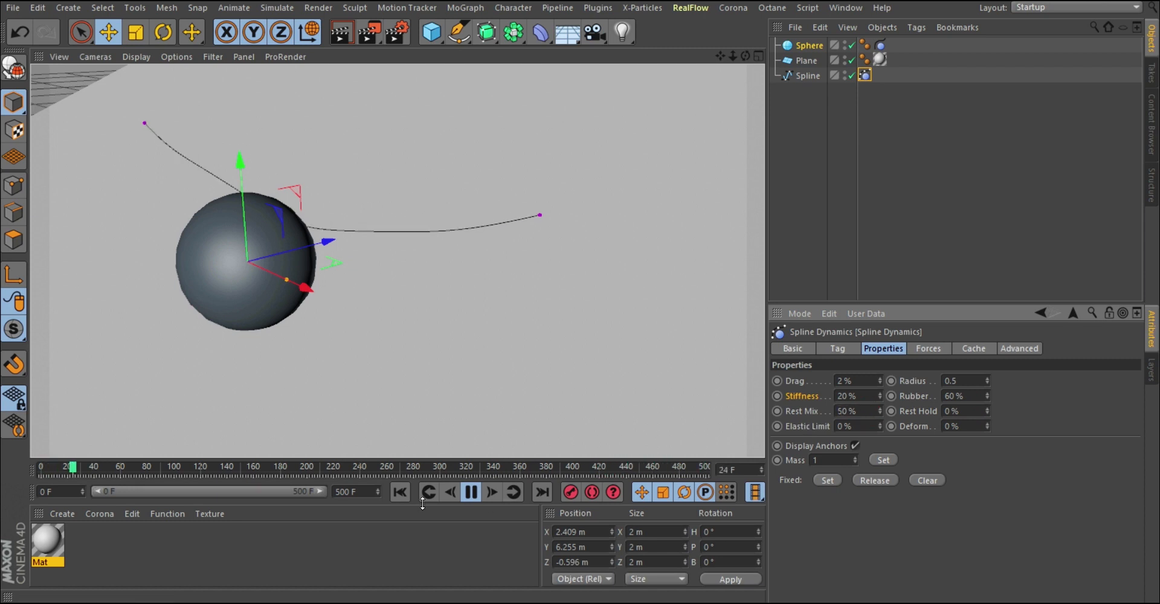
mouse_move(350, 231)
alt+mouse_down()
mouse_move(317, 232)
mouse_move(350, 244)
alt+mouse_up()
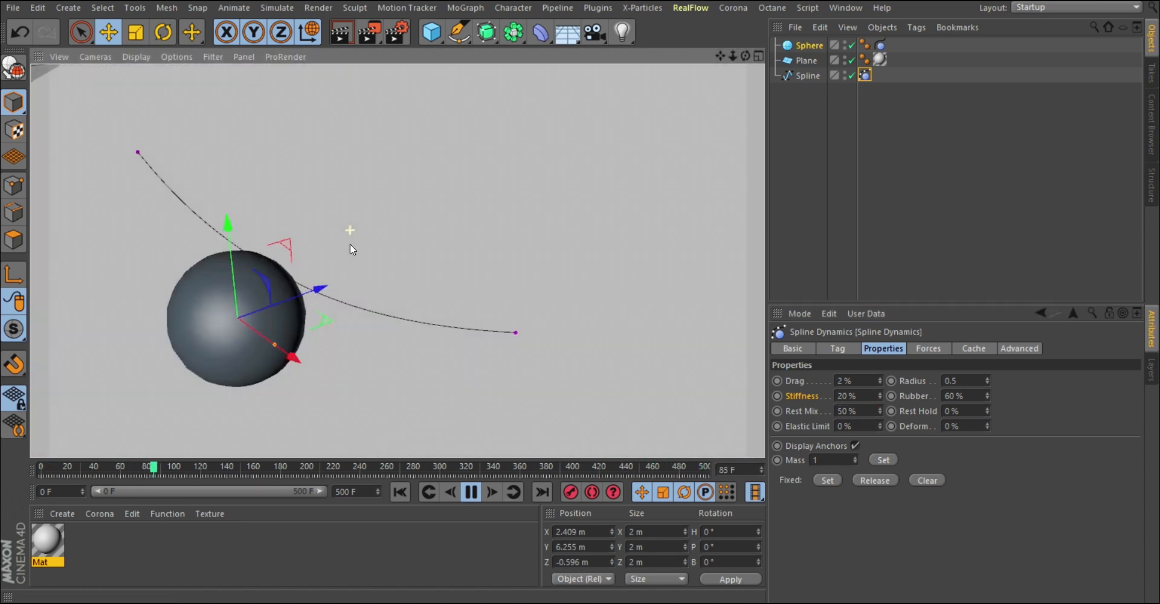
- Set the spline's Rest Mix to 0%, stop the simulation and return to the first frame
click(802, 410)
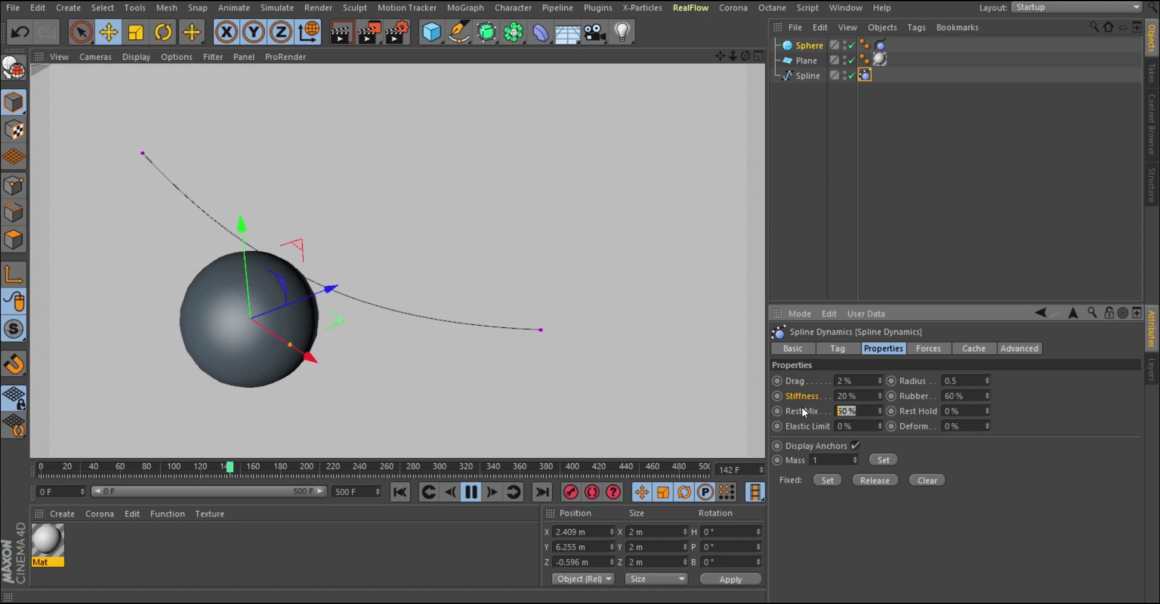
text(0)
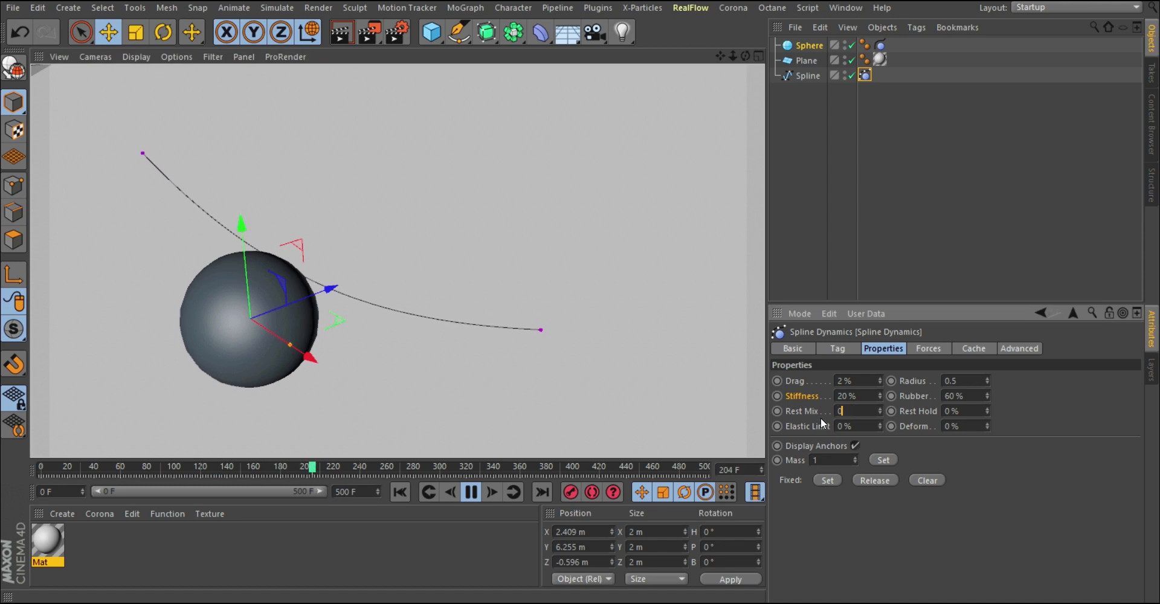
key(Return)
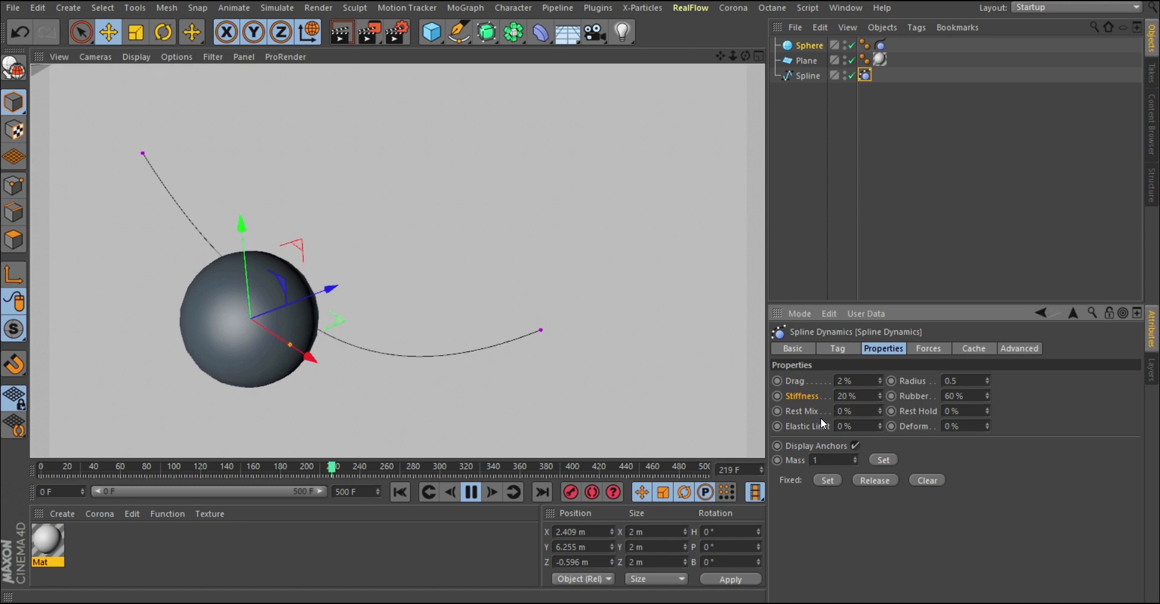
click(469, 492)
click(400, 492)
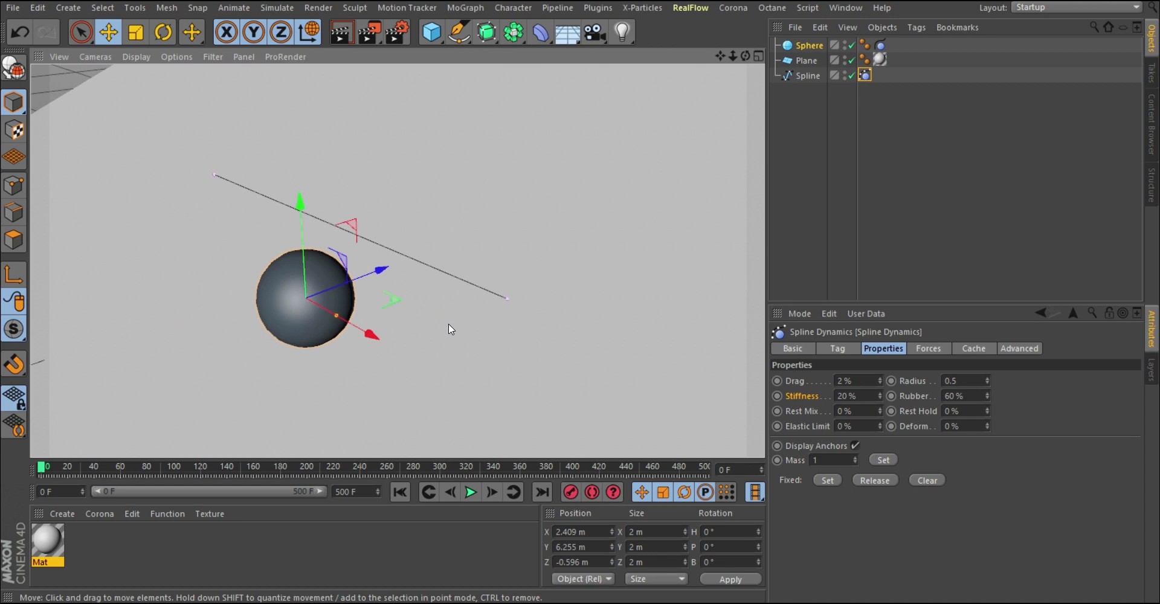
- Show the Spline Dynamics force settings and play the simulation to examine the spline falling onto the sphere
mouse_move(397, 275)
alt+mouse_down()
mouse_move(378, 280)
mouse_move(393, 281)
alt+mouse_up()
click(928, 349)
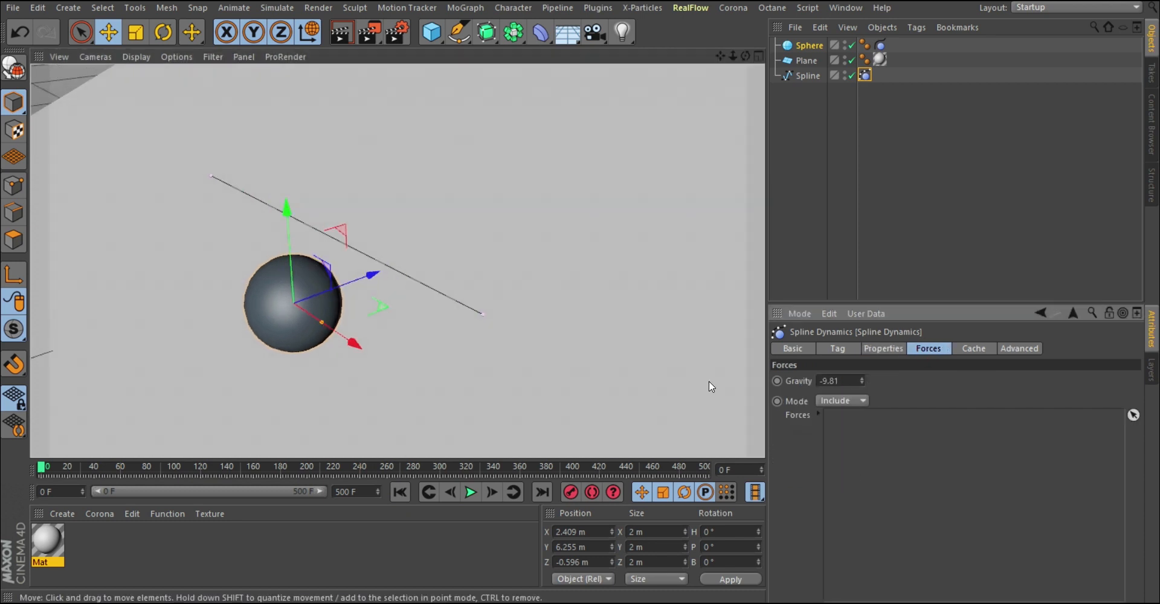
alt+right_drag(307, 229, 336, 254)
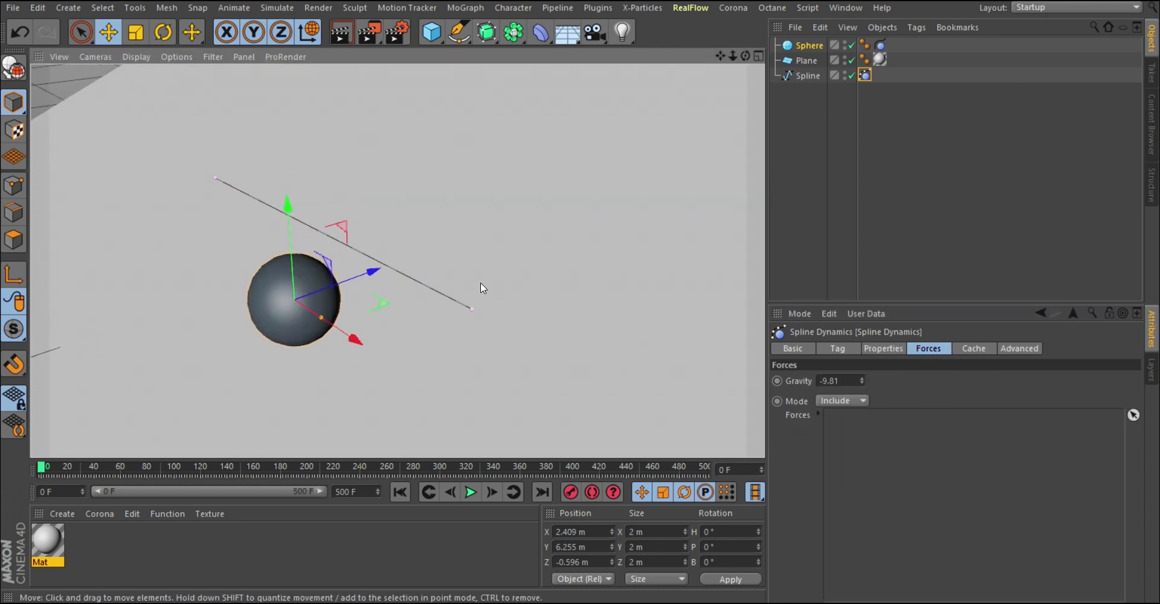
alt+drag(480, 282, 494, 280)
click(471, 492)
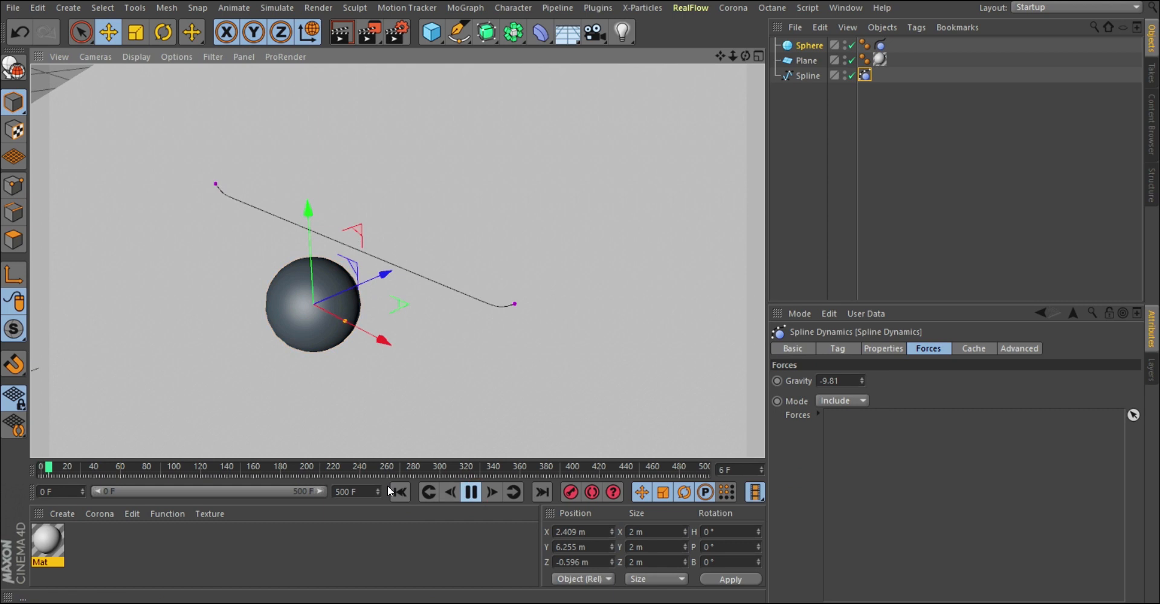
alt+drag(453, 326, 405, 311)
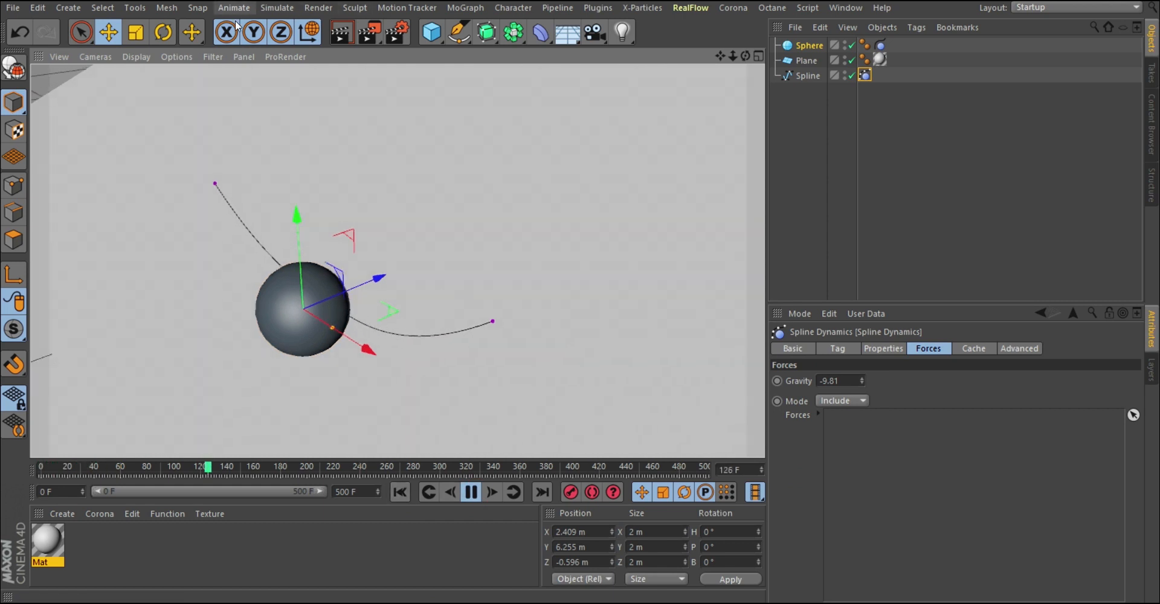
- Detach the list of particle objects as a floating palette and add a Turbulence object to the scene
click(282, 9)
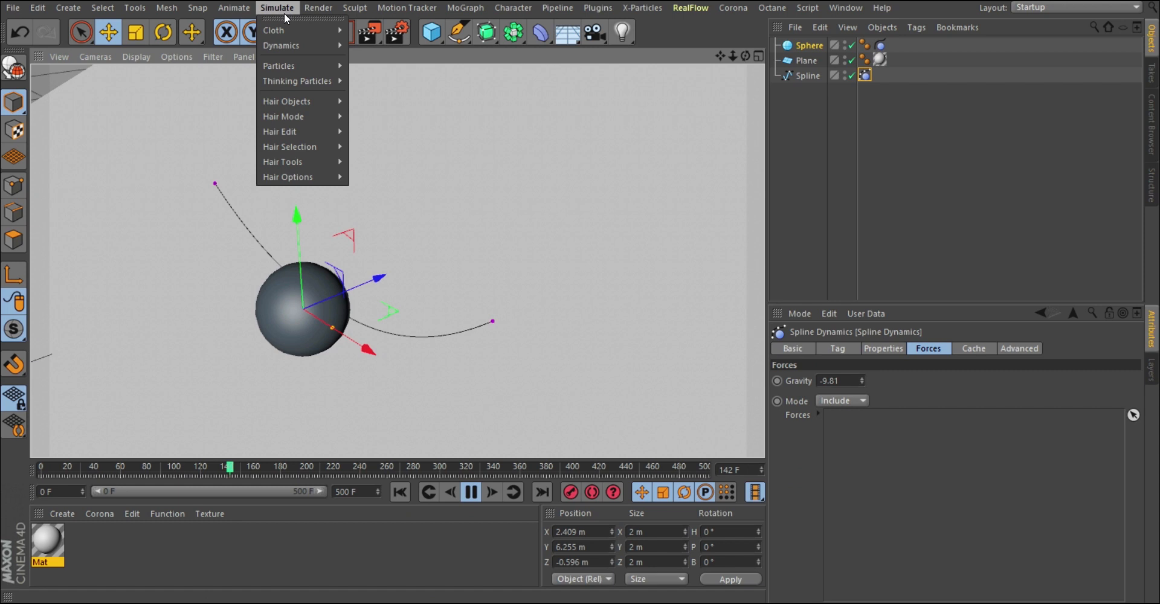
mouse_move(306, 65)
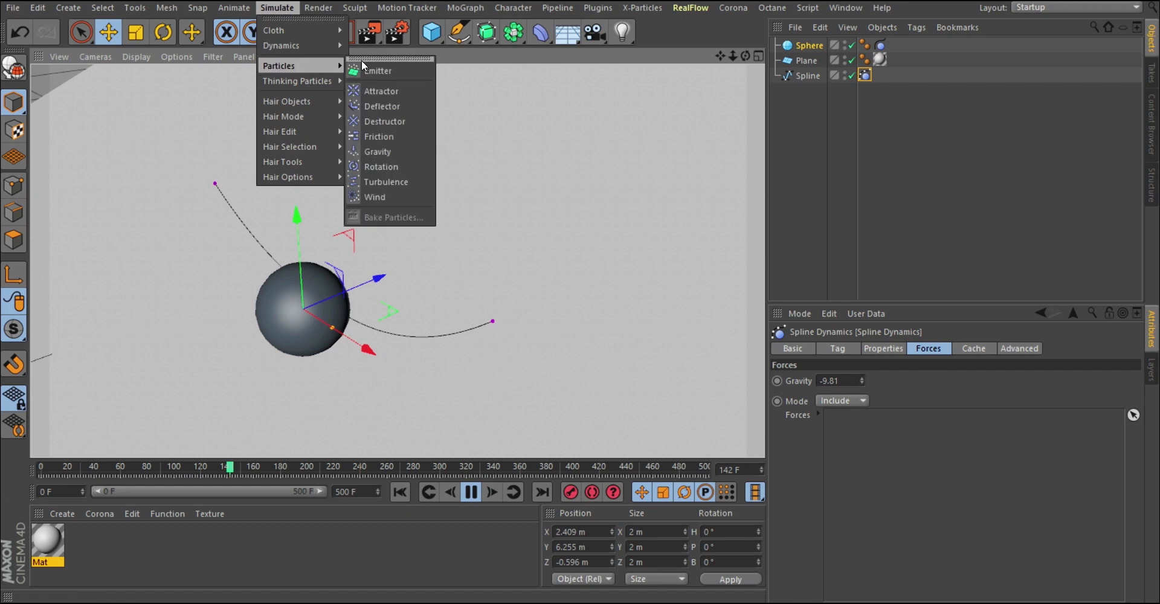
drag(391, 58, 630, 96)
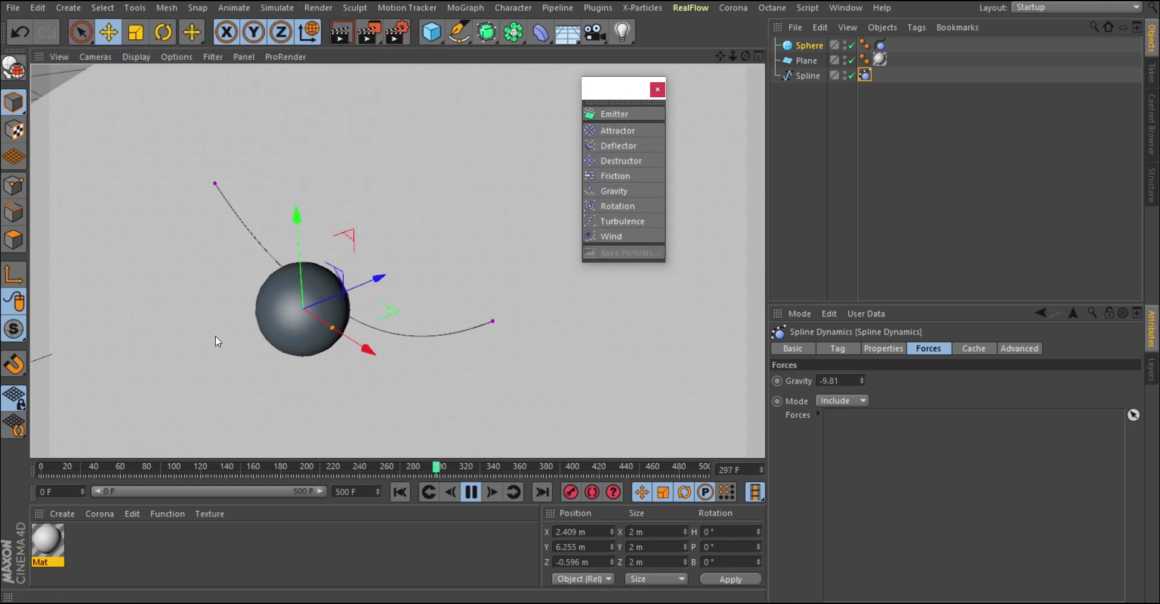
click(622, 221)
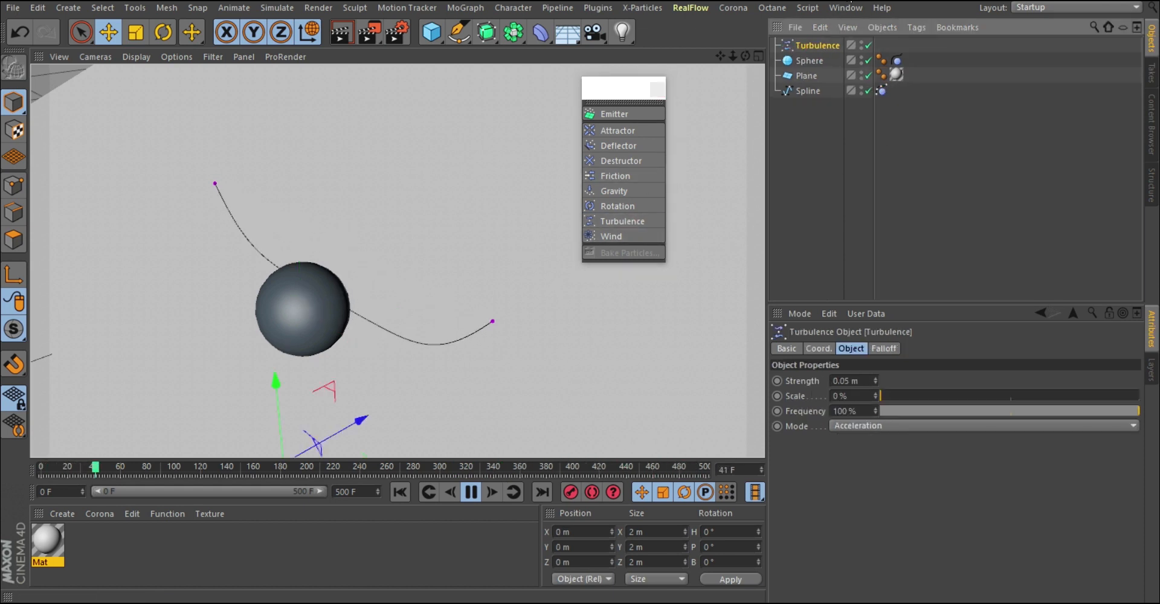
- Include the Turbulence object in the Spline Dynamics forces and replay the simulation from the first frame
click(882, 90)
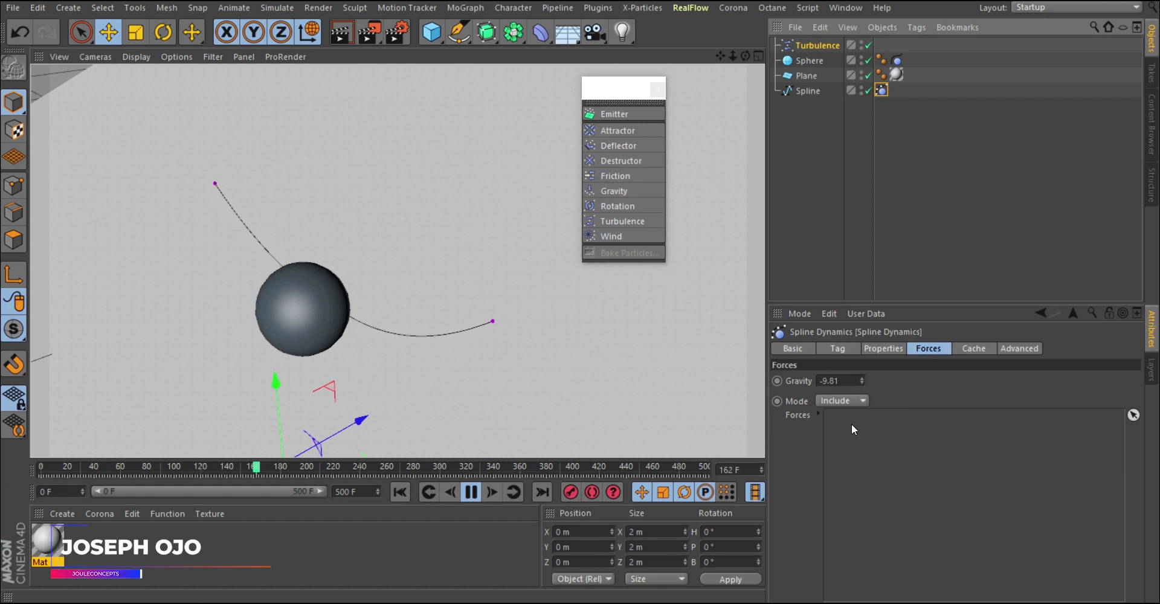
drag(809, 44, 880, 332)
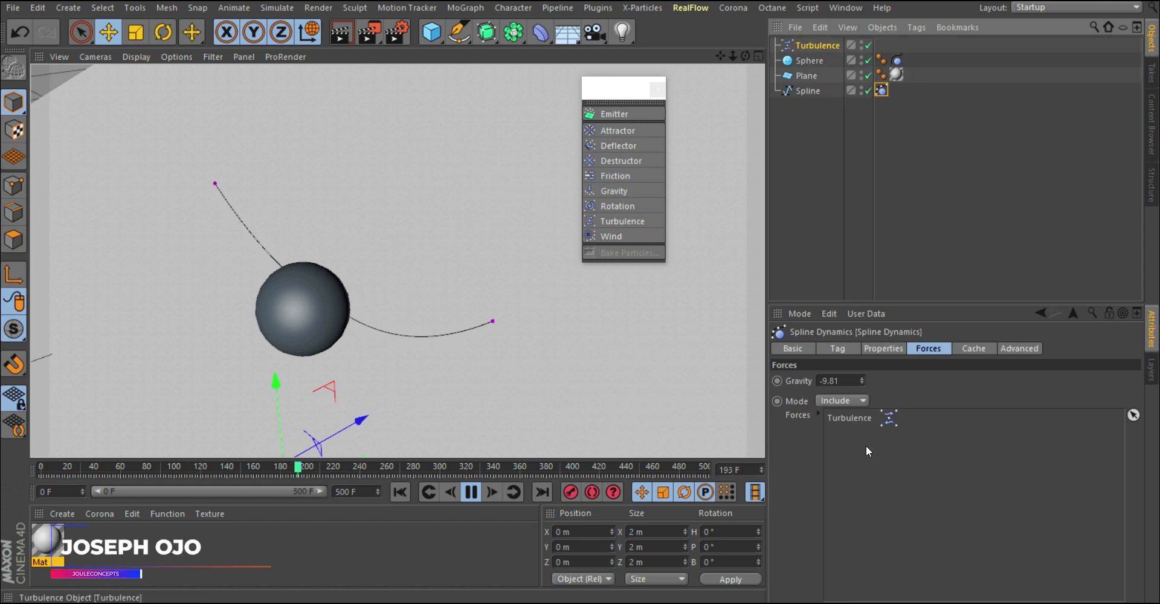
alt+drag(350, 327, 360, 347)
alt+right_drag(358, 343, 368, 260)
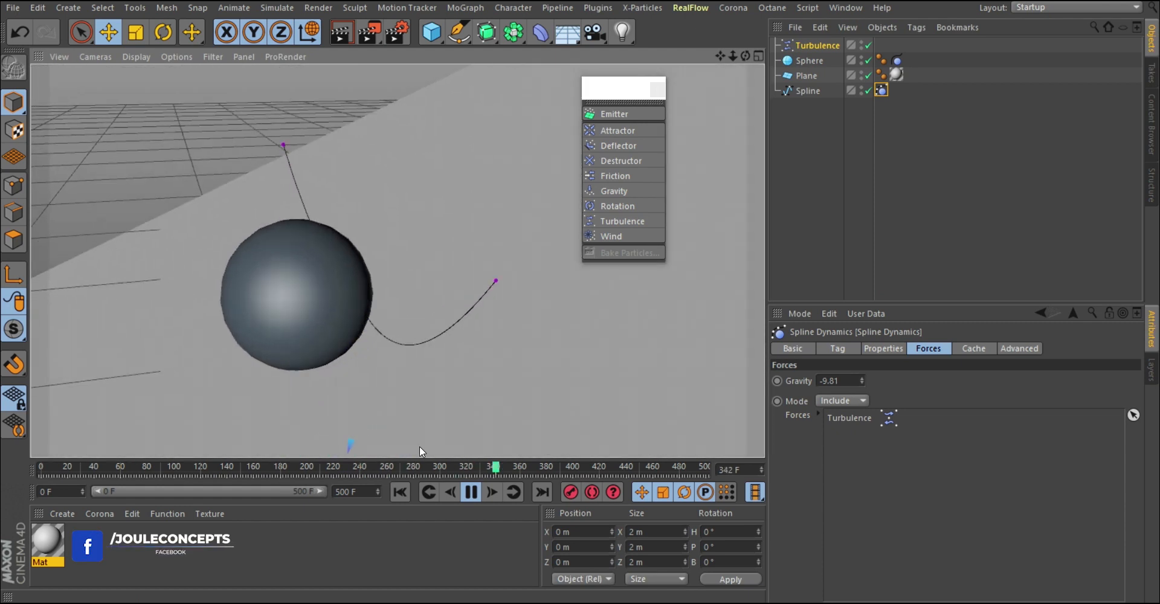
click(401, 493)
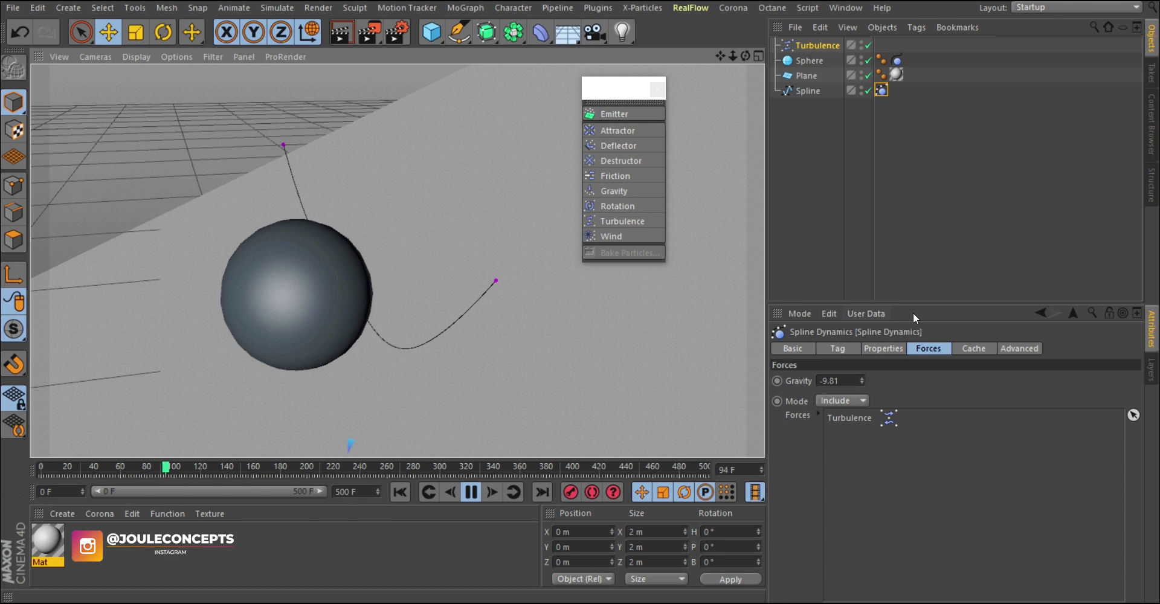
- Set the Turbulence object's strength to 10 m and its scale to about 79.71%
click(814, 49)
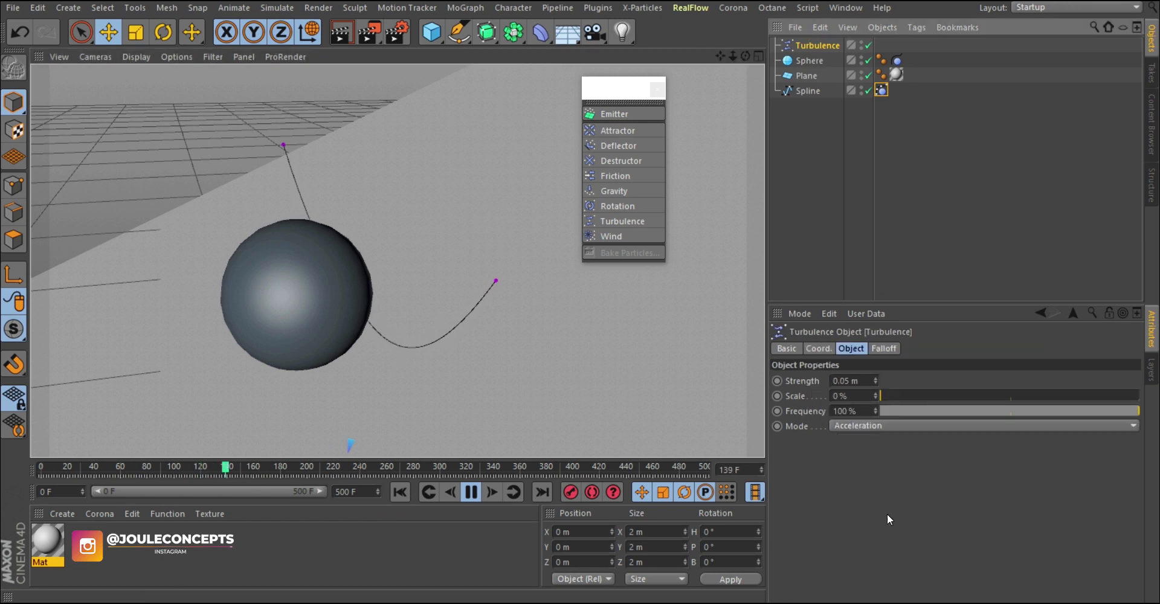
double_click(853, 380)
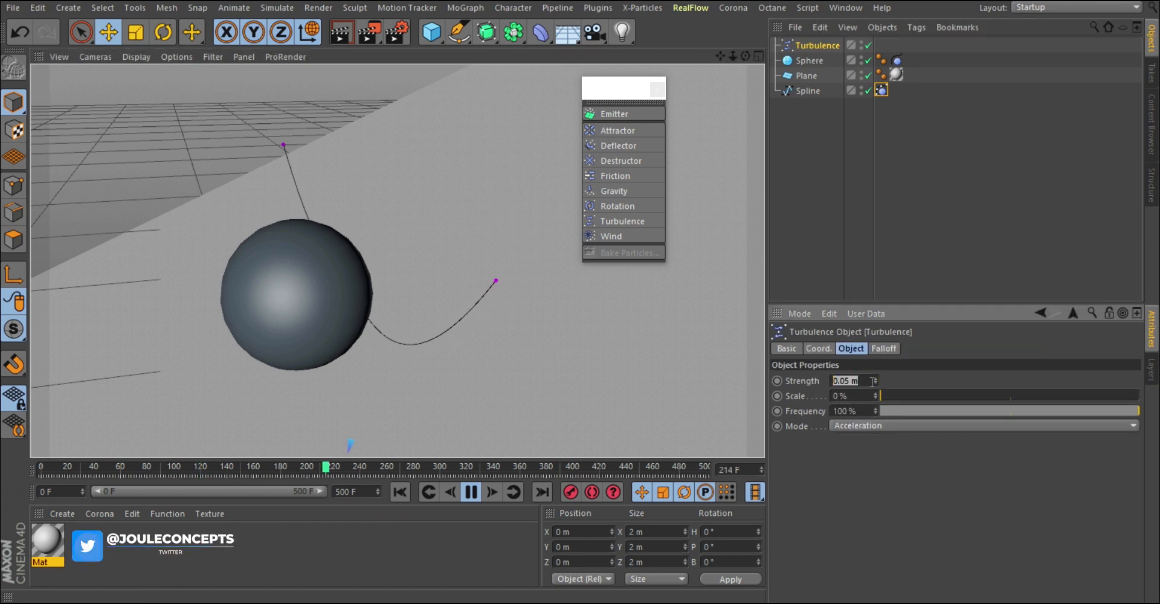
text(10)
key(Return)
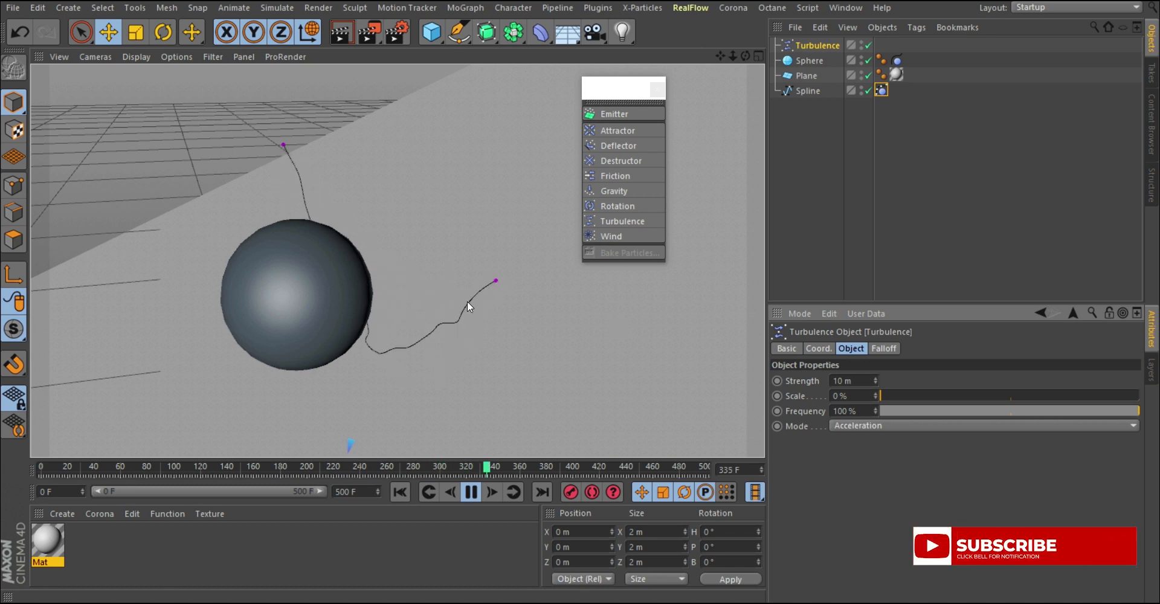
drag(881, 396, 953, 396)
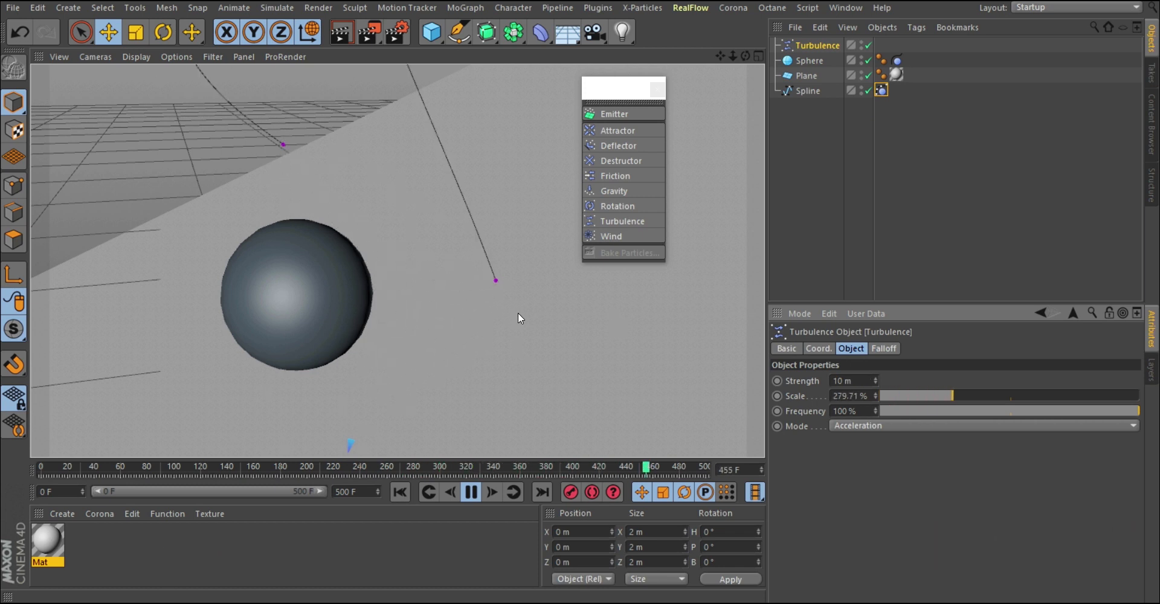
click(901, 395)
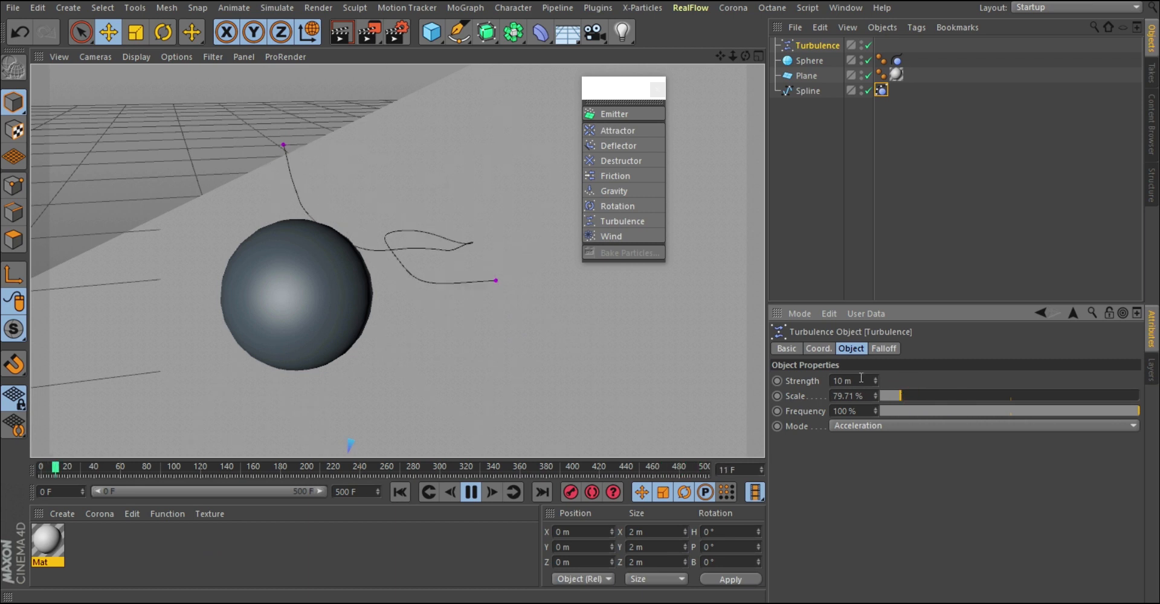
- Set the Turbulence object's strength to 3 m
drag(860, 381, 801, 381)
text(3)
key(Return)
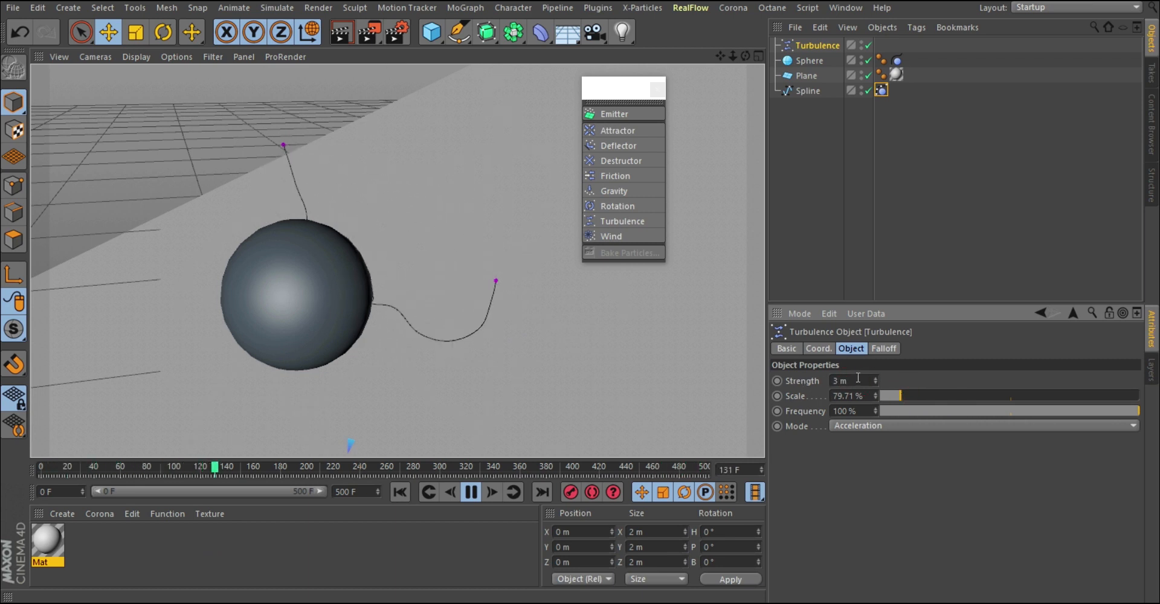
- Set the Turbulence object's strength to 1.5 m and its scale to about 18.84%
drag(858, 381, 788, 379)
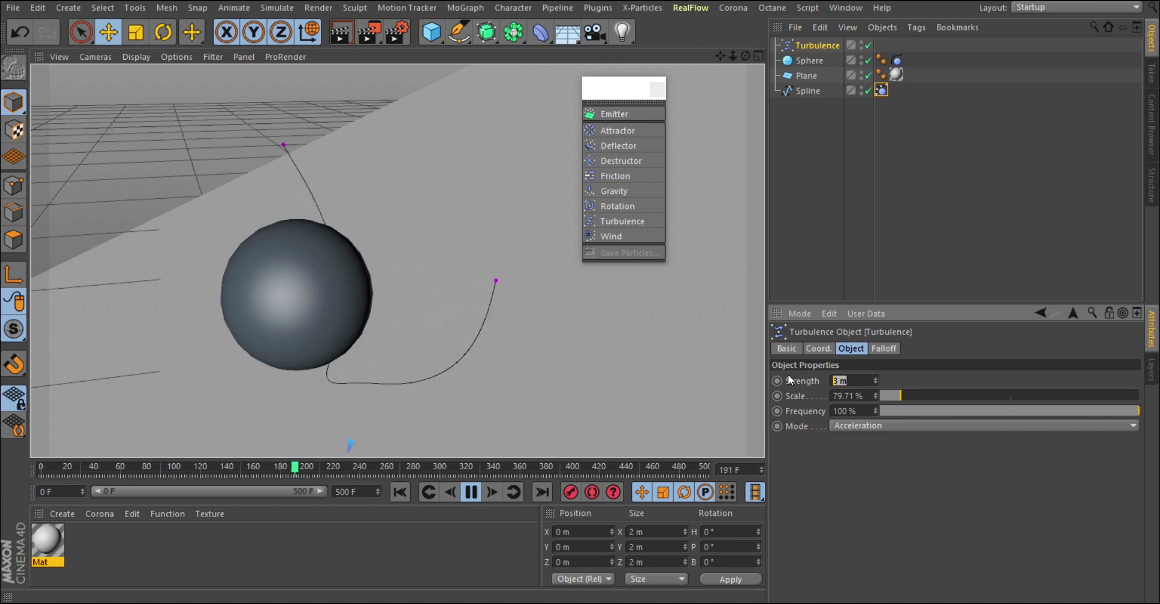
text(1.5)
key(Return)
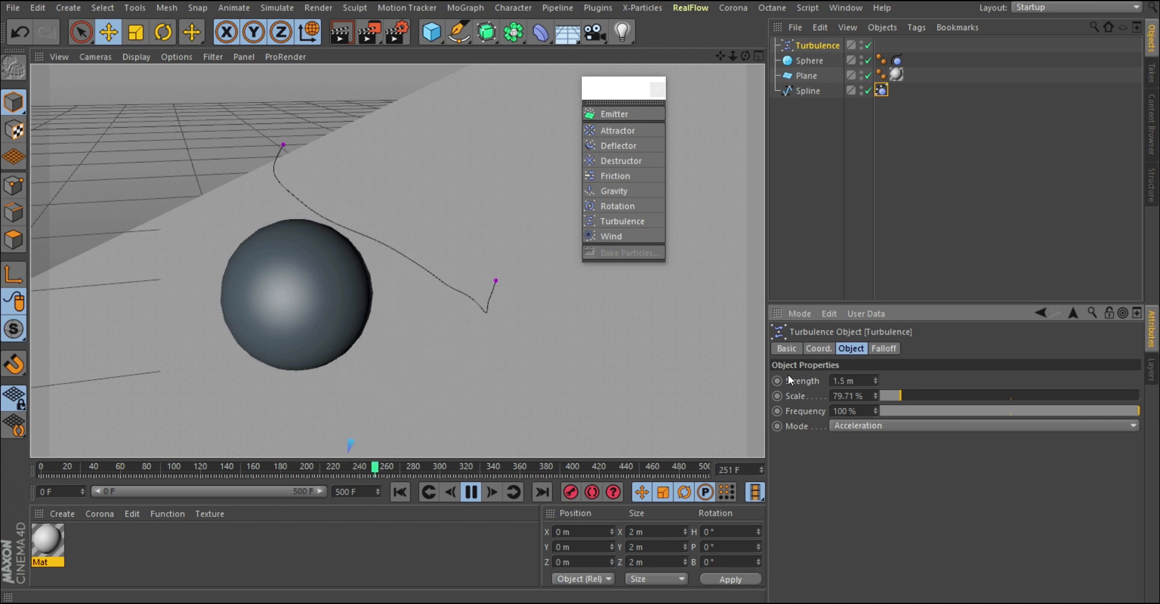
drag(897, 396, 883, 397)
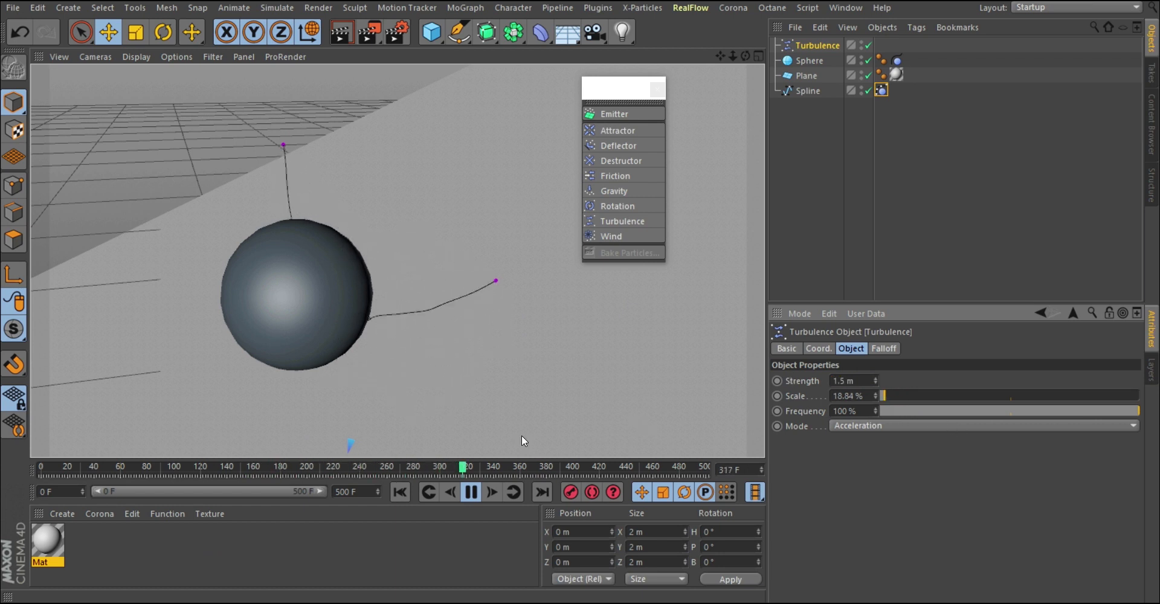
- Try Turbulence frequencies of about 49.42%, 6.81%, 2.75% and 3.33% during playback, resetting the frequency to 100%
scroll(425, 329, down, 3)
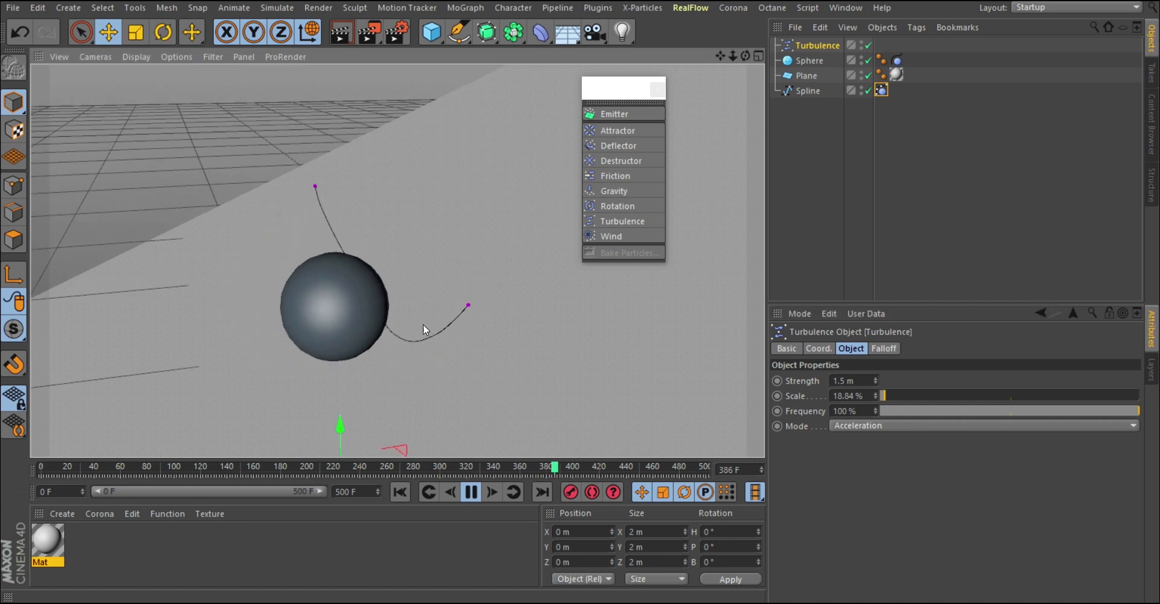
scroll(392, 310, down, 3)
scroll(423, 312, up, 5)
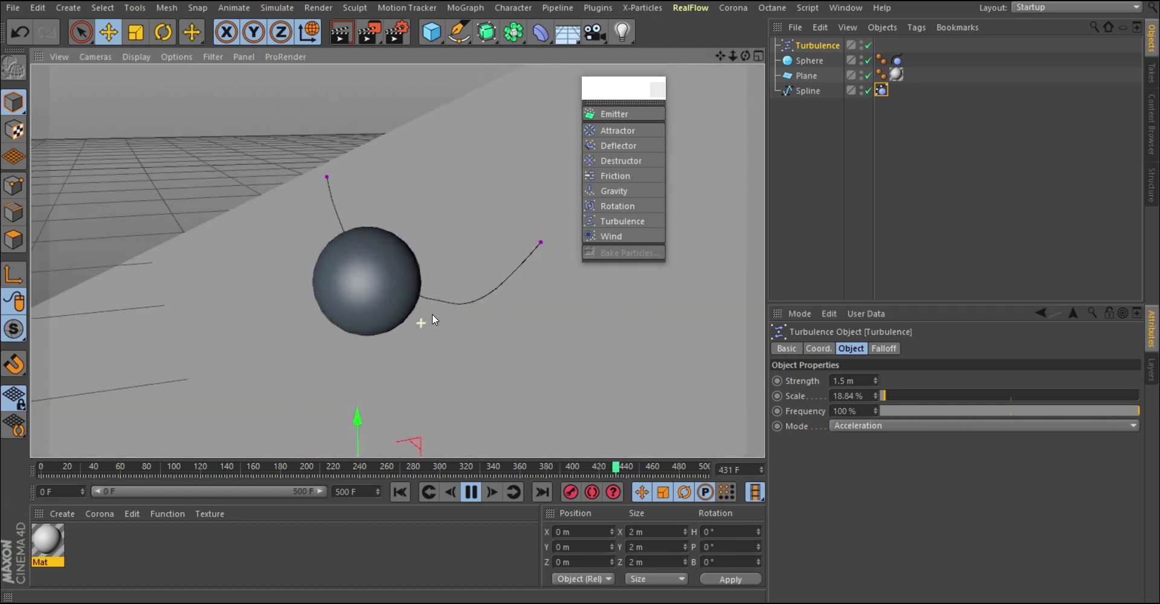
scroll(443, 292, up, 3)
alt+middle_drag(443, 308, 404, 334)
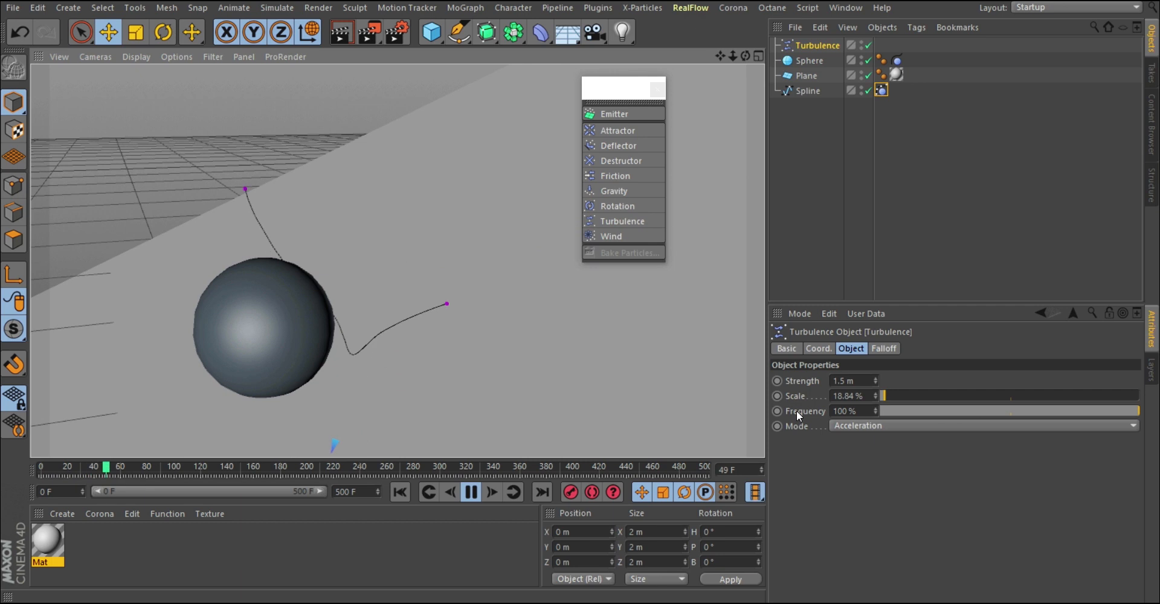
click(1009, 412)
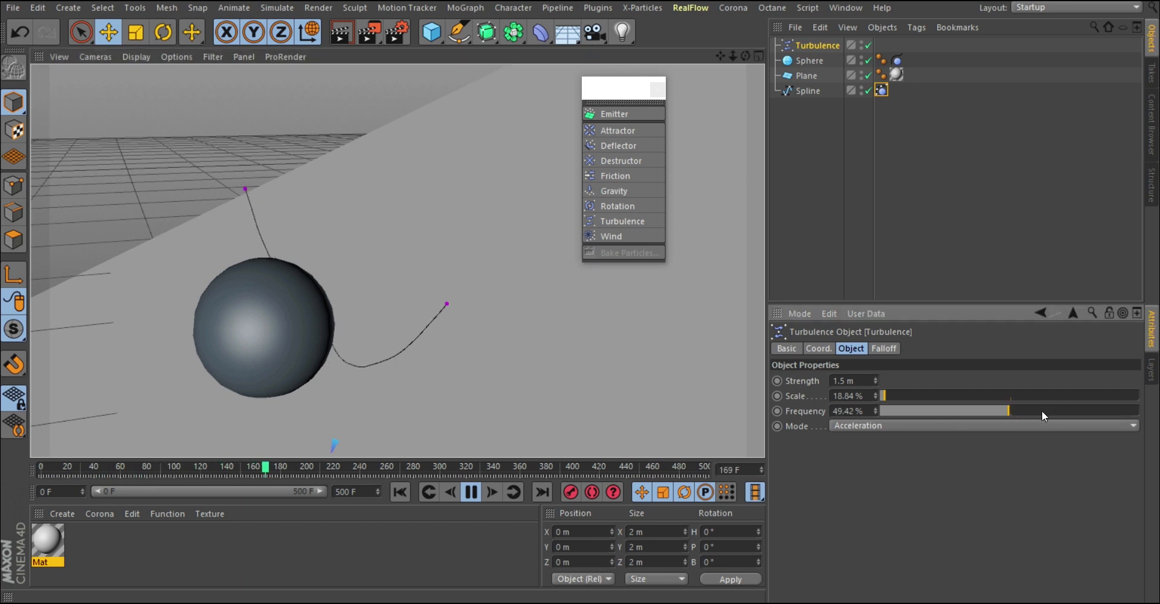
drag(1025, 411, 1138, 416)
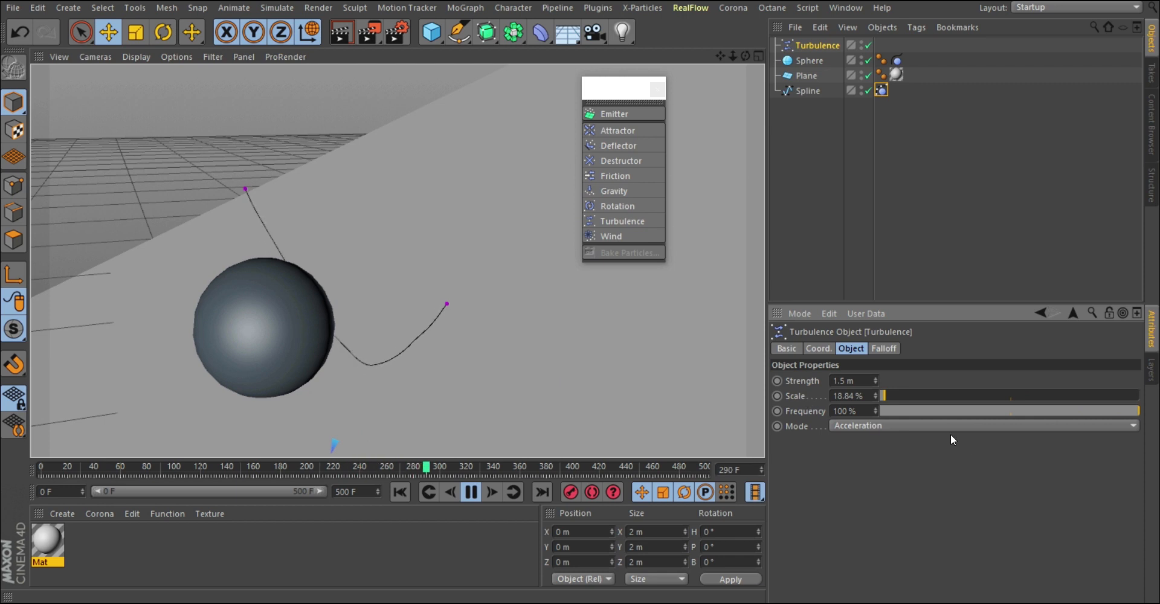
drag(907, 414, 900, 412)
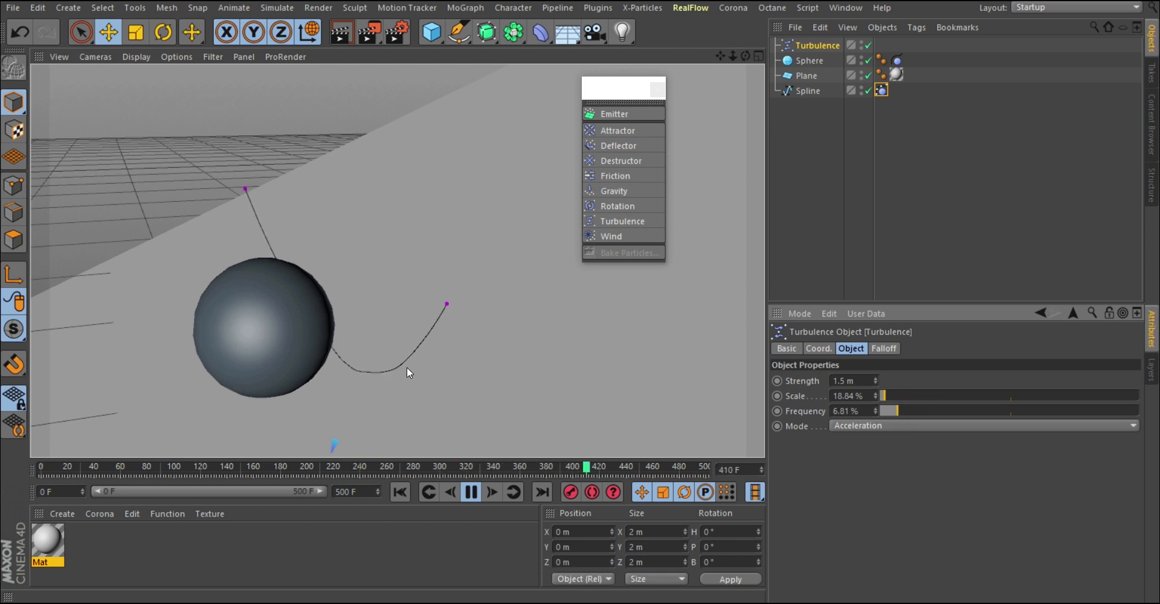
drag(887, 409, 884, 410)
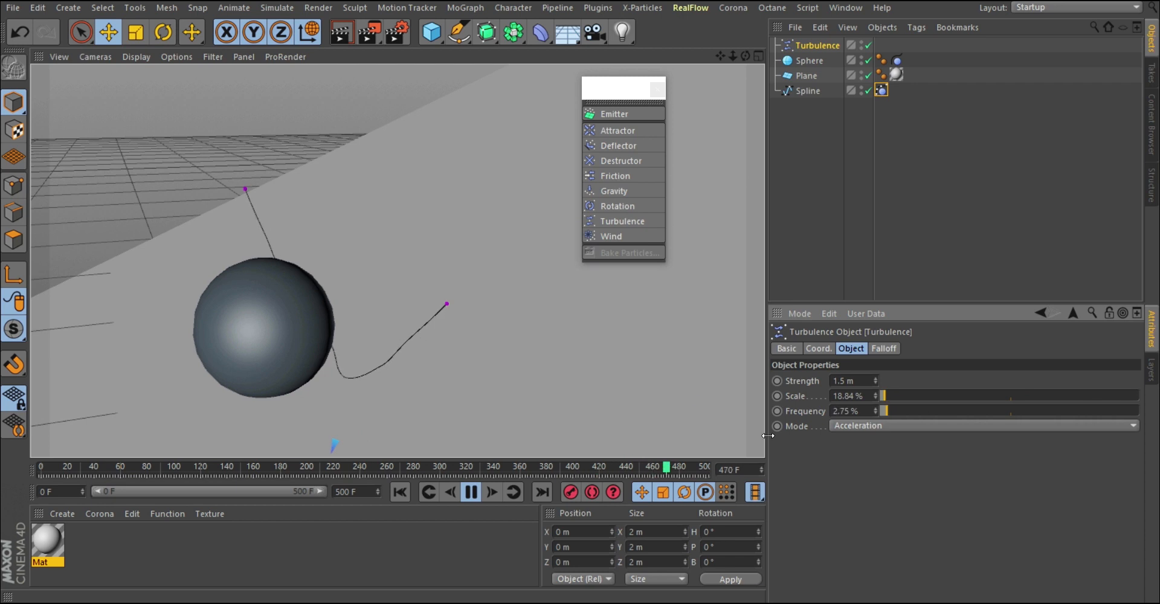
drag(1102, 408, 1144, 411)
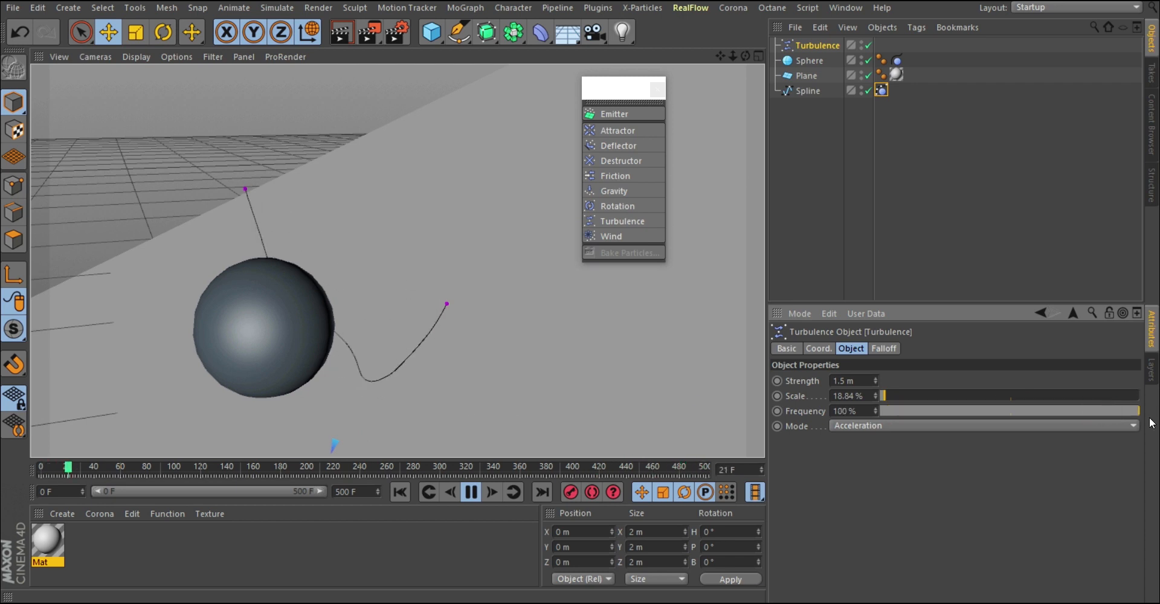
drag(891, 409, 890, 408)
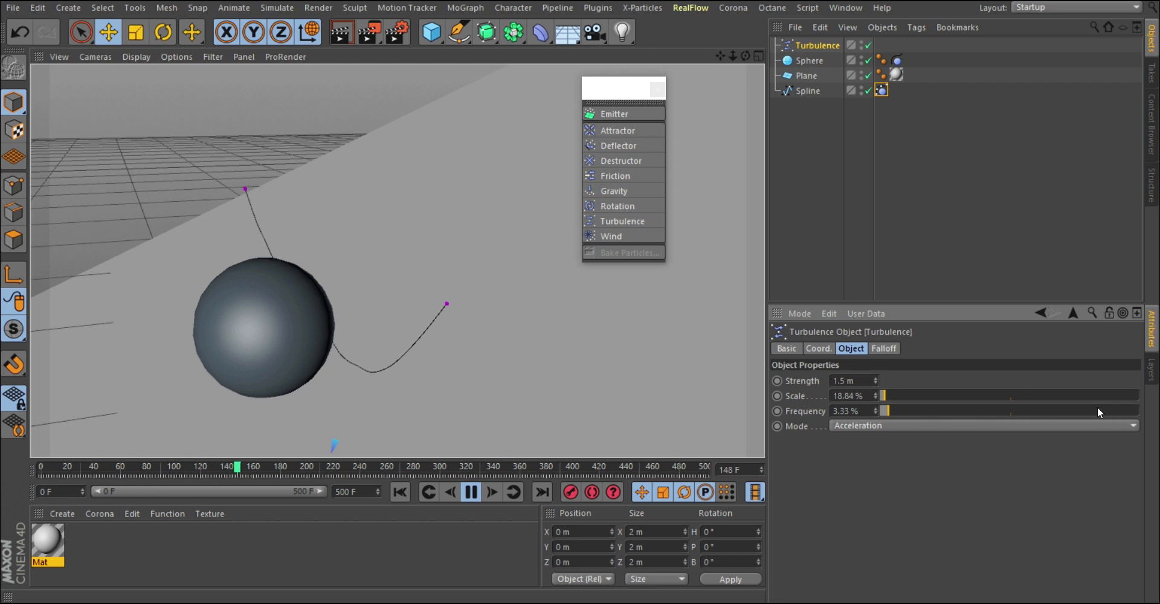
drag(1123, 412, 1146, 417)
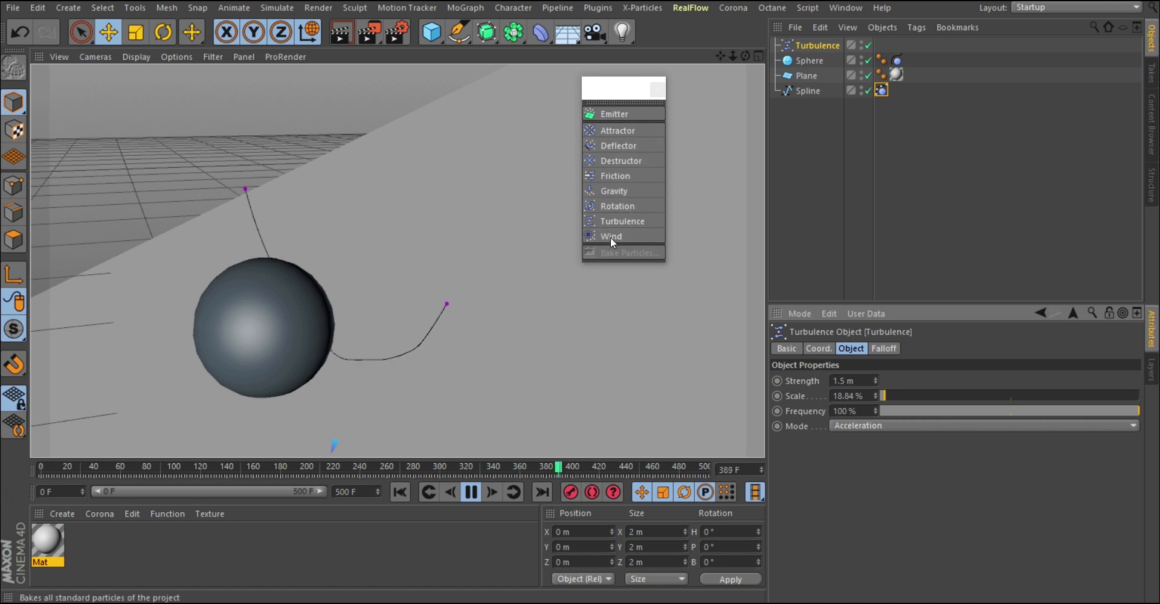
- Add a Rotation object to the scene and include it in the Spline Dynamics forces
click(611, 207)
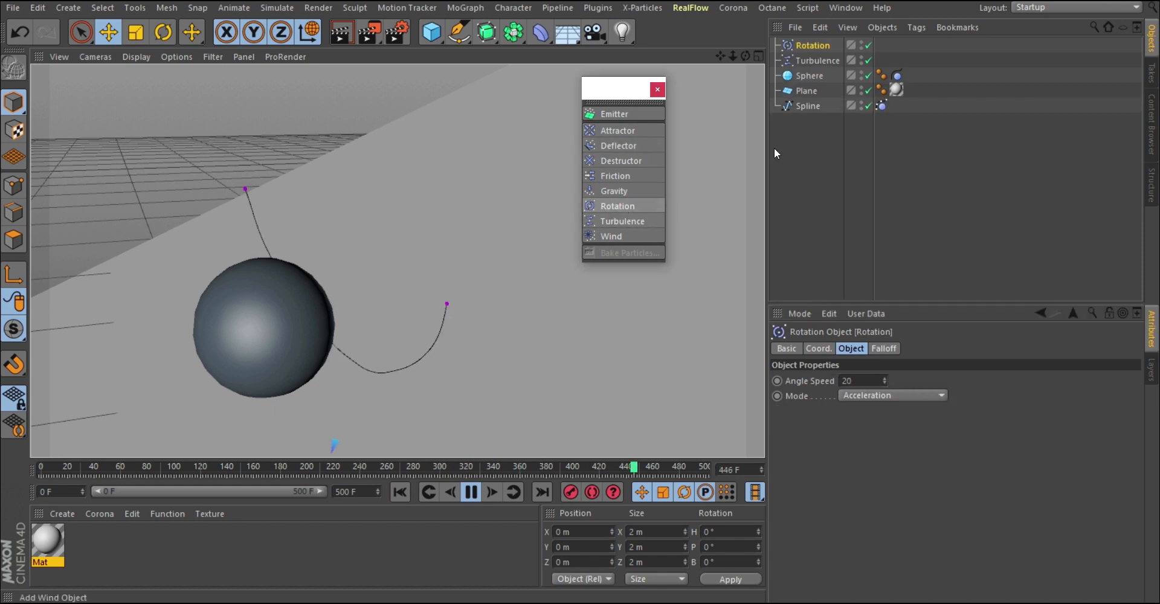
click(881, 105)
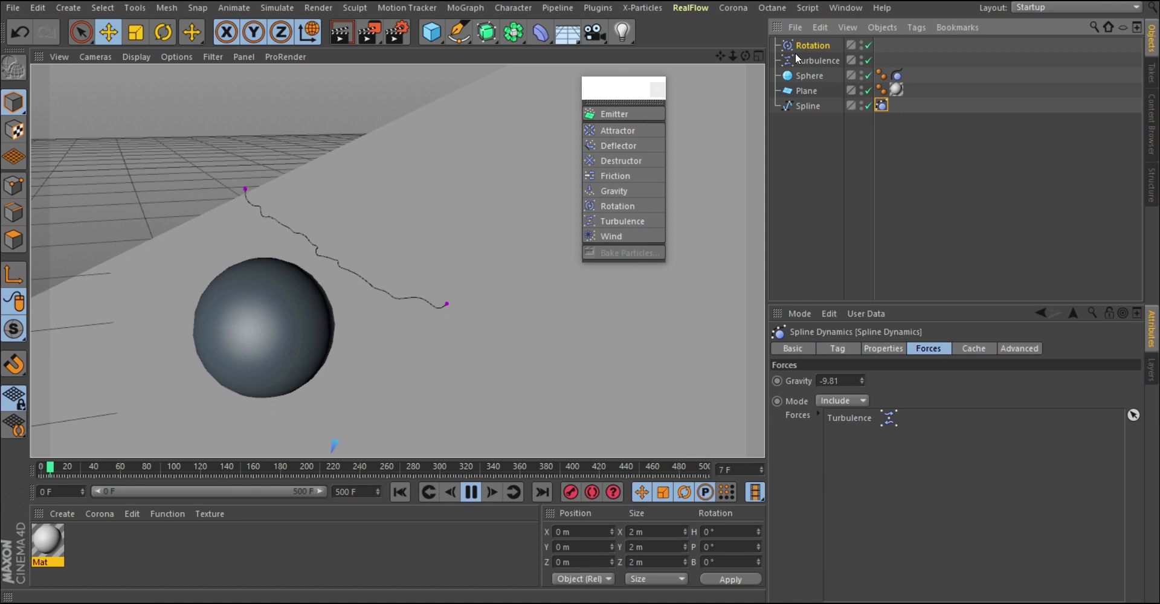
drag(801, 46, 857, 352)
drag(844, 433, 846, 436)
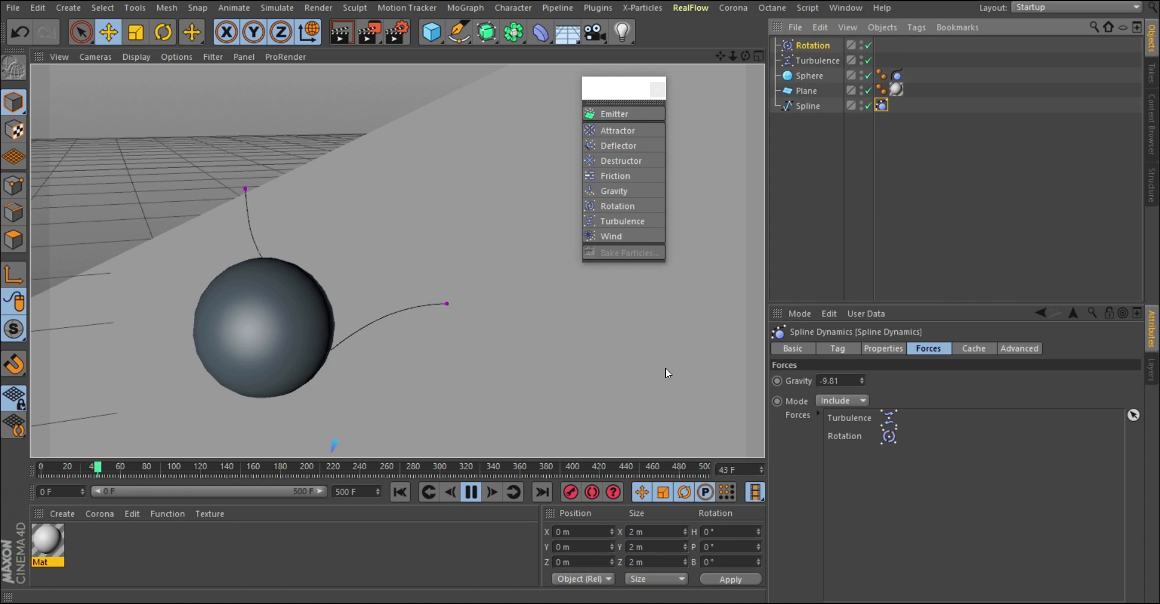
- Set the Rotation object's angle speed to 50
click(812, 45)
click(864, 381)
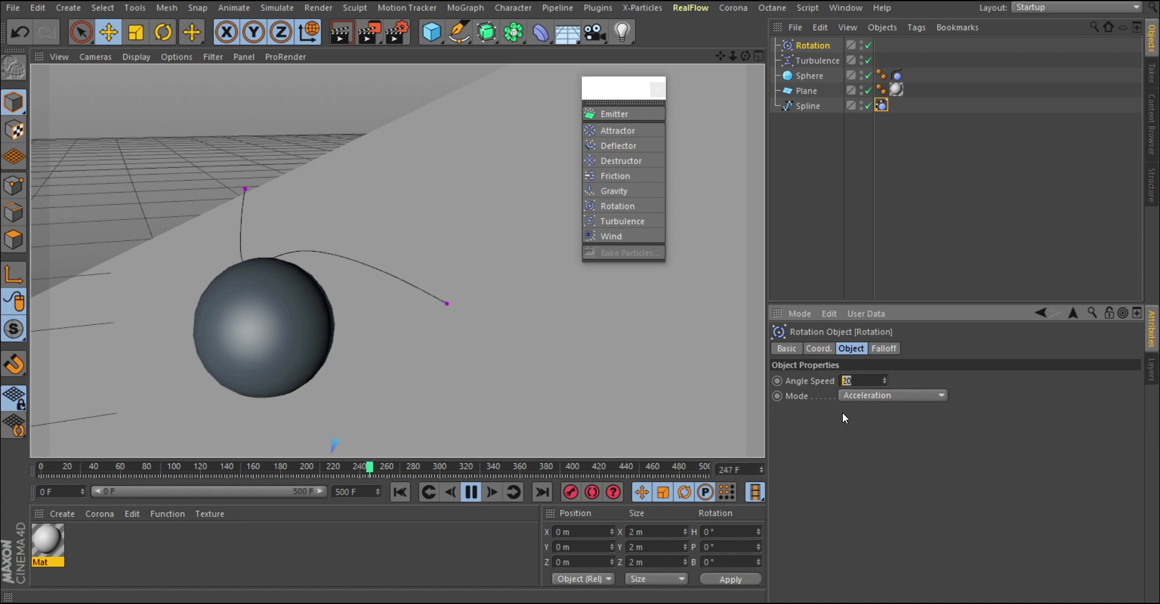
text(50)
key(Return)
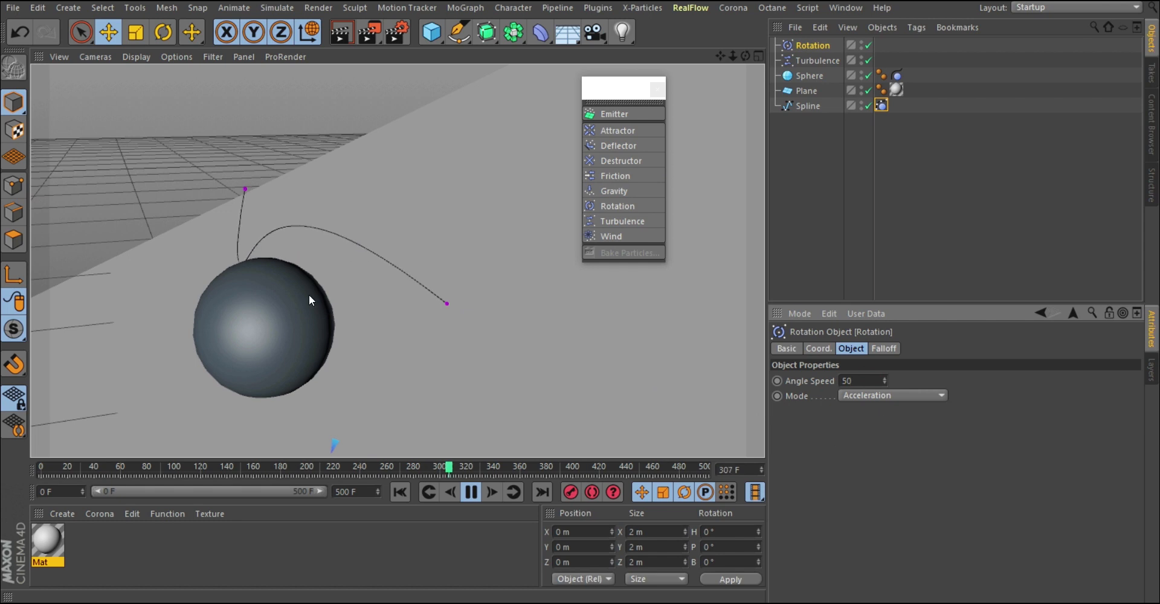
- Move the sphere away from the spline and set the Rotation object's angle speed to 100
click(290, 343)
drag(354, 317, 248, 331)
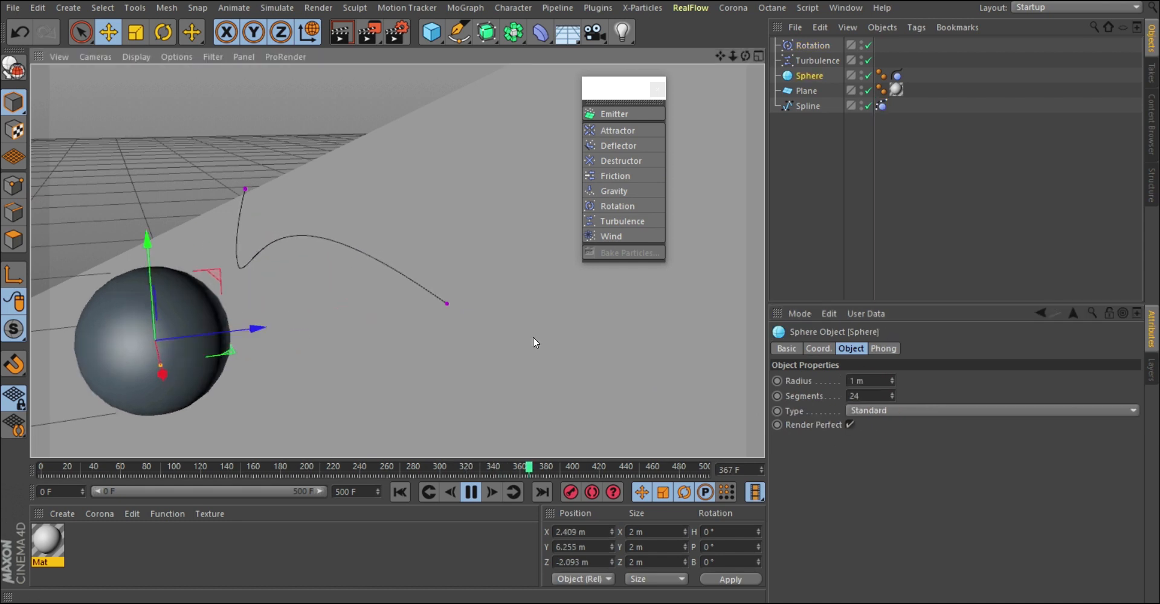
click(812, 45)
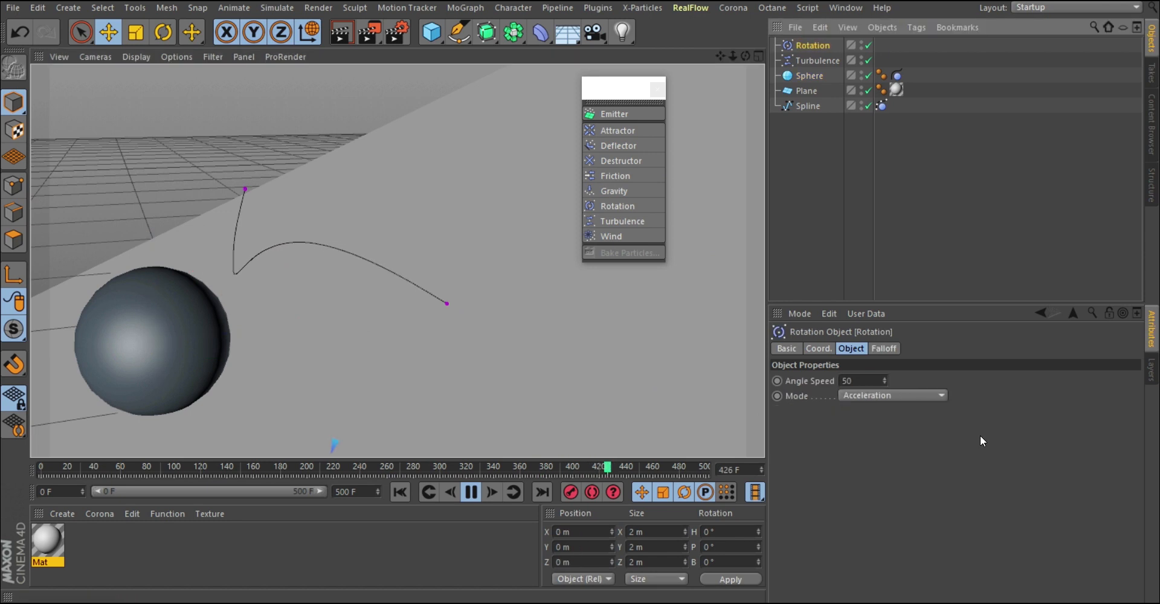
text(100)
key(Return)
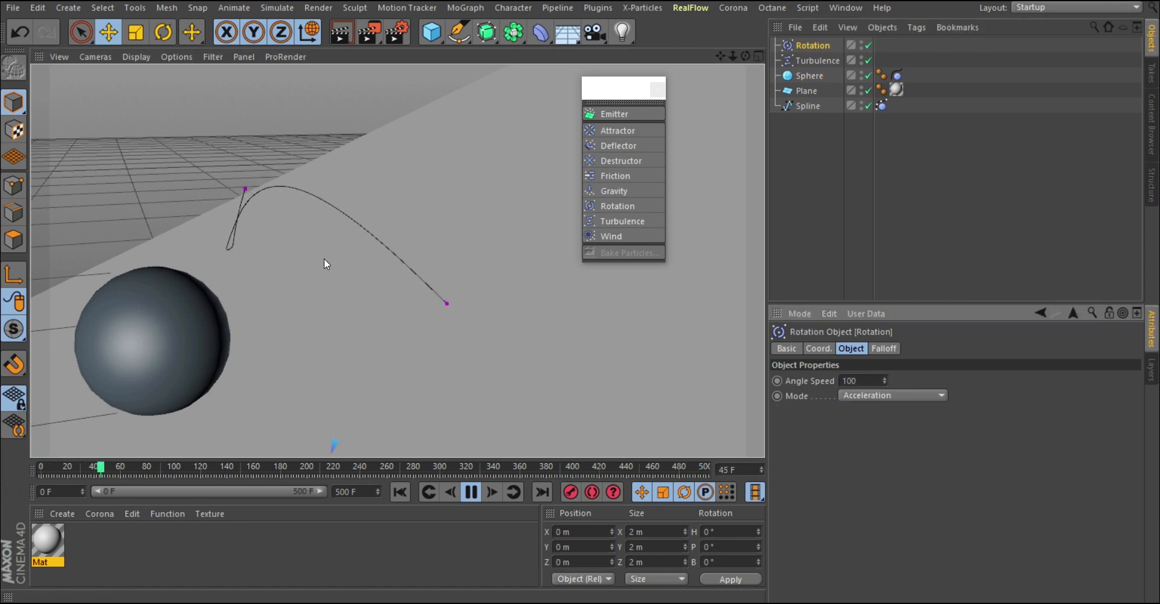
- Try the Force and Aerodynamics Wind modes on the Rotation object, returning its mode to Acceleration
click(894, 396)
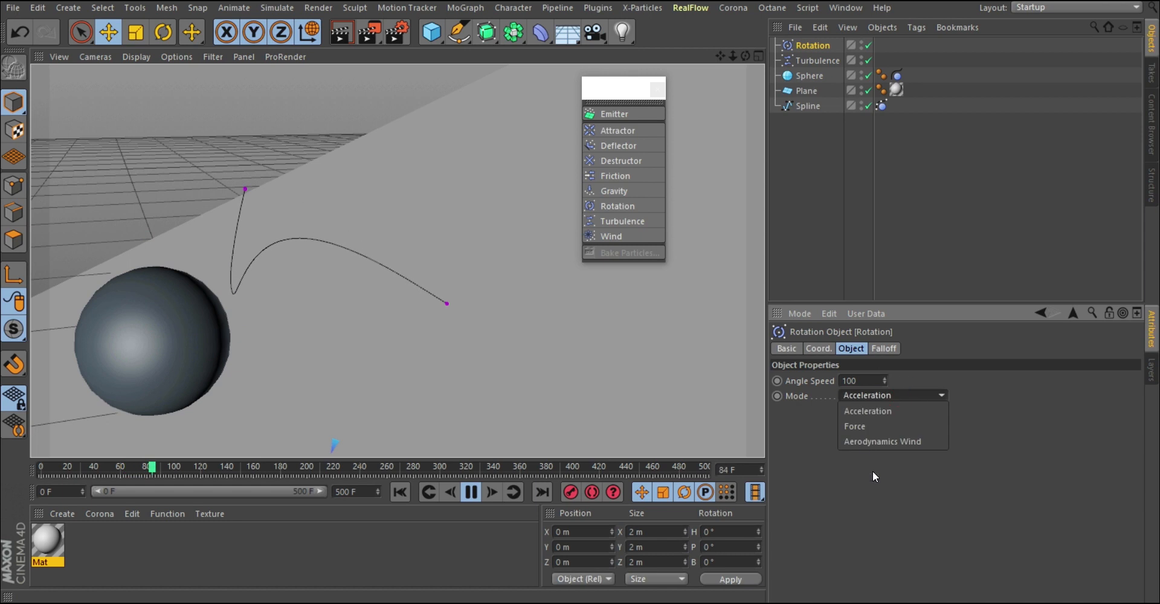
click(861, 426)
click(903, 395)
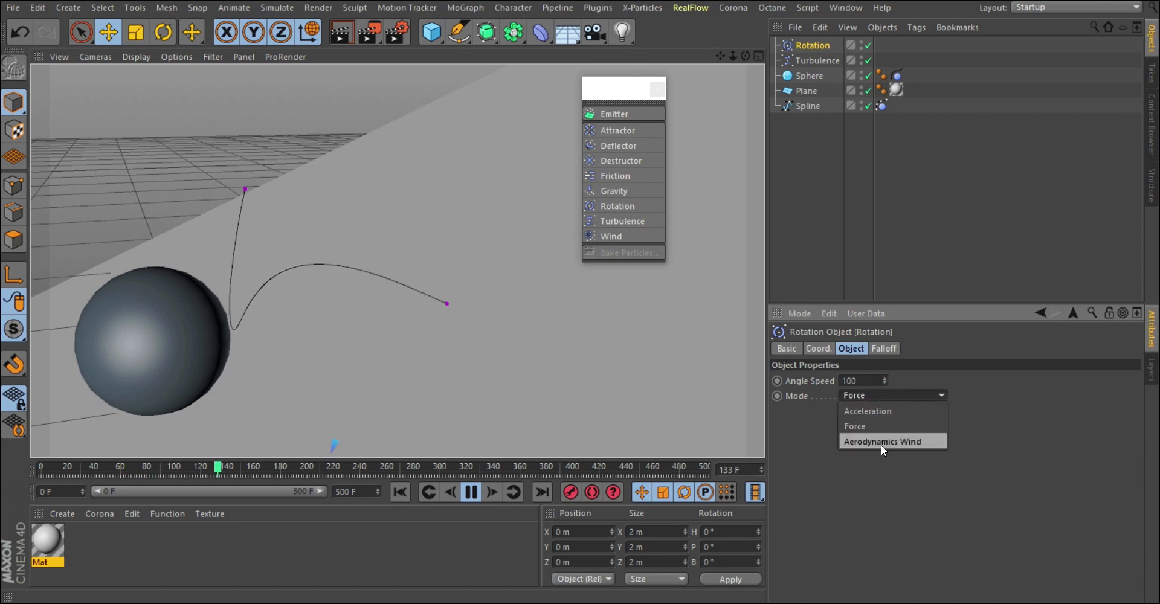
click(879, 445)
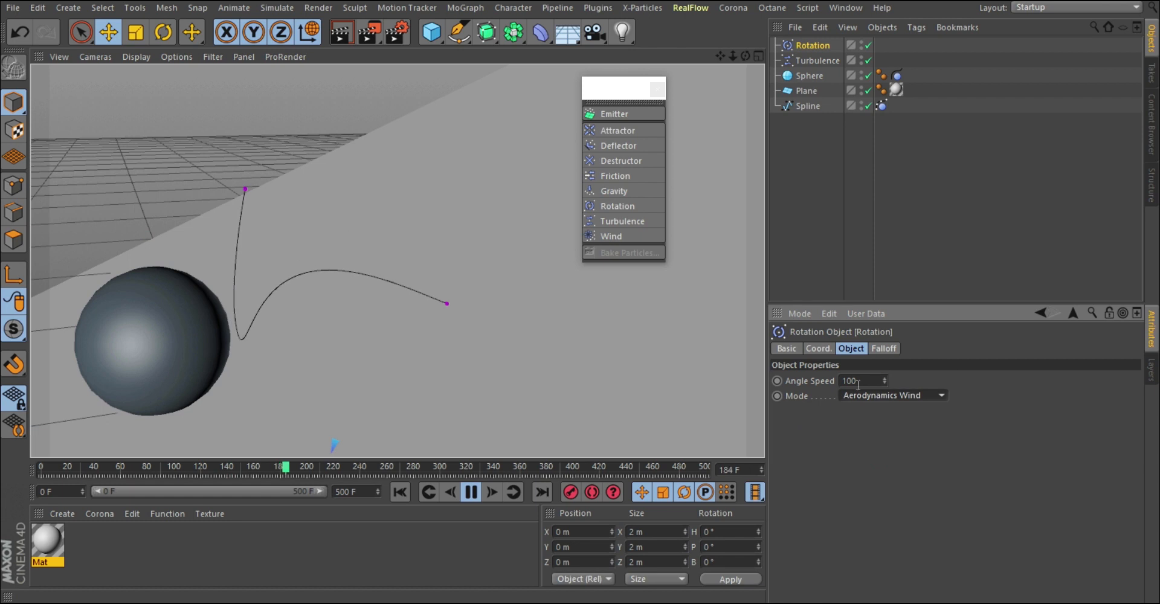
click(885, 396)
click(861, 426)
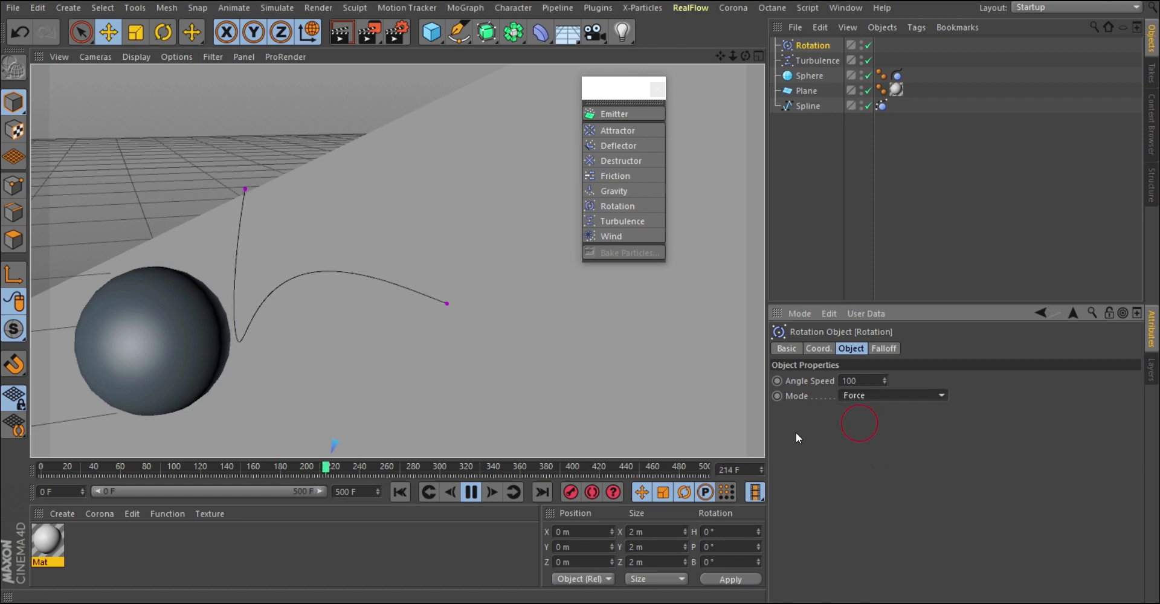
click(874, 397)
click(878, 411)
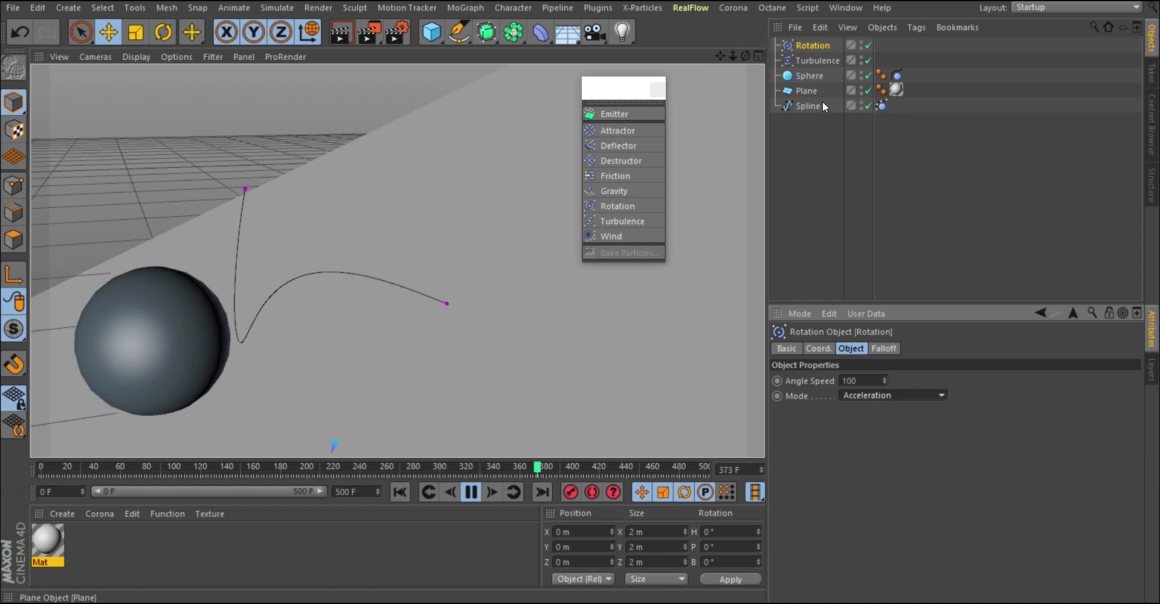
- Open the spline's Spline Dynamics forces and examine the moving spline from another angle
click(881, 106)
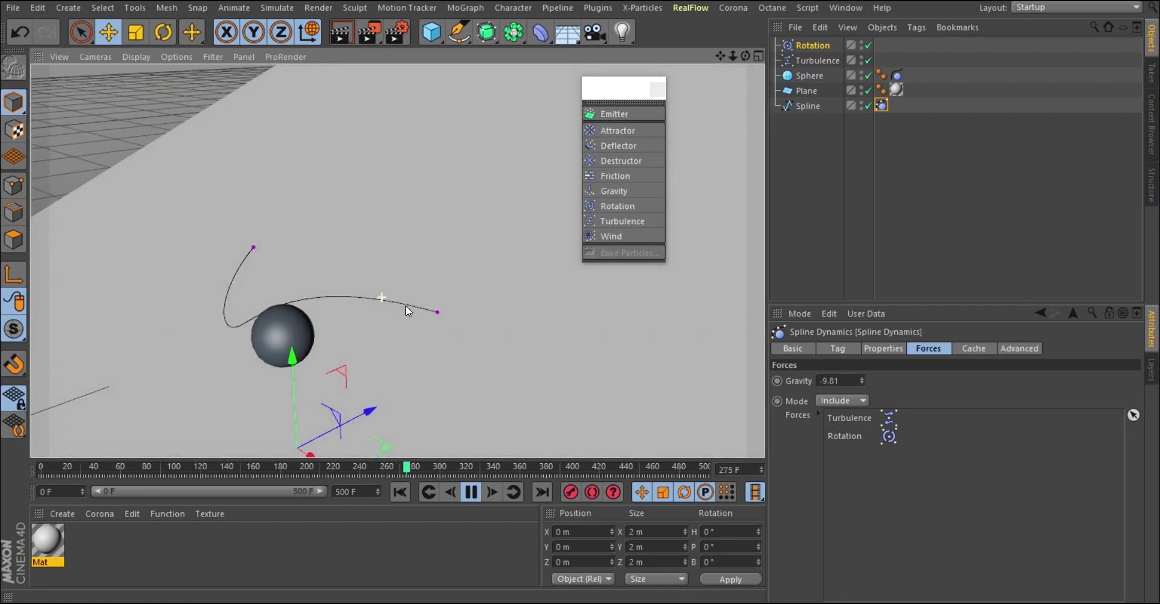
mouse_move(414, 309)
alt+mouse_down()
mouse_move(310, 270)
mouse_move(354, 272)
mouse_move(401, 317)
alt+mouse_up()
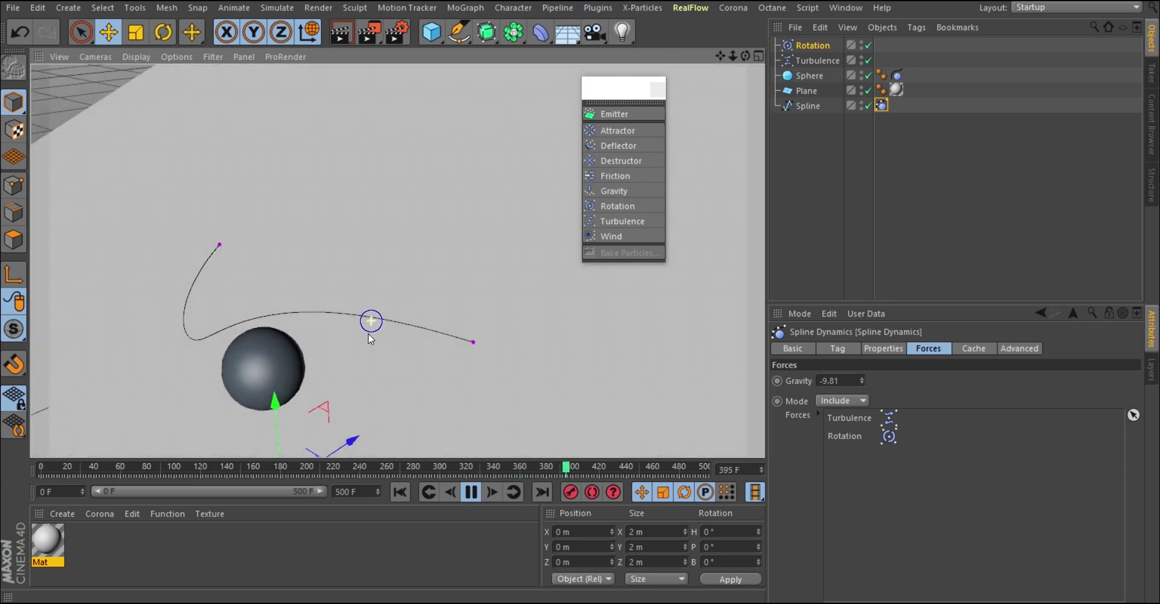